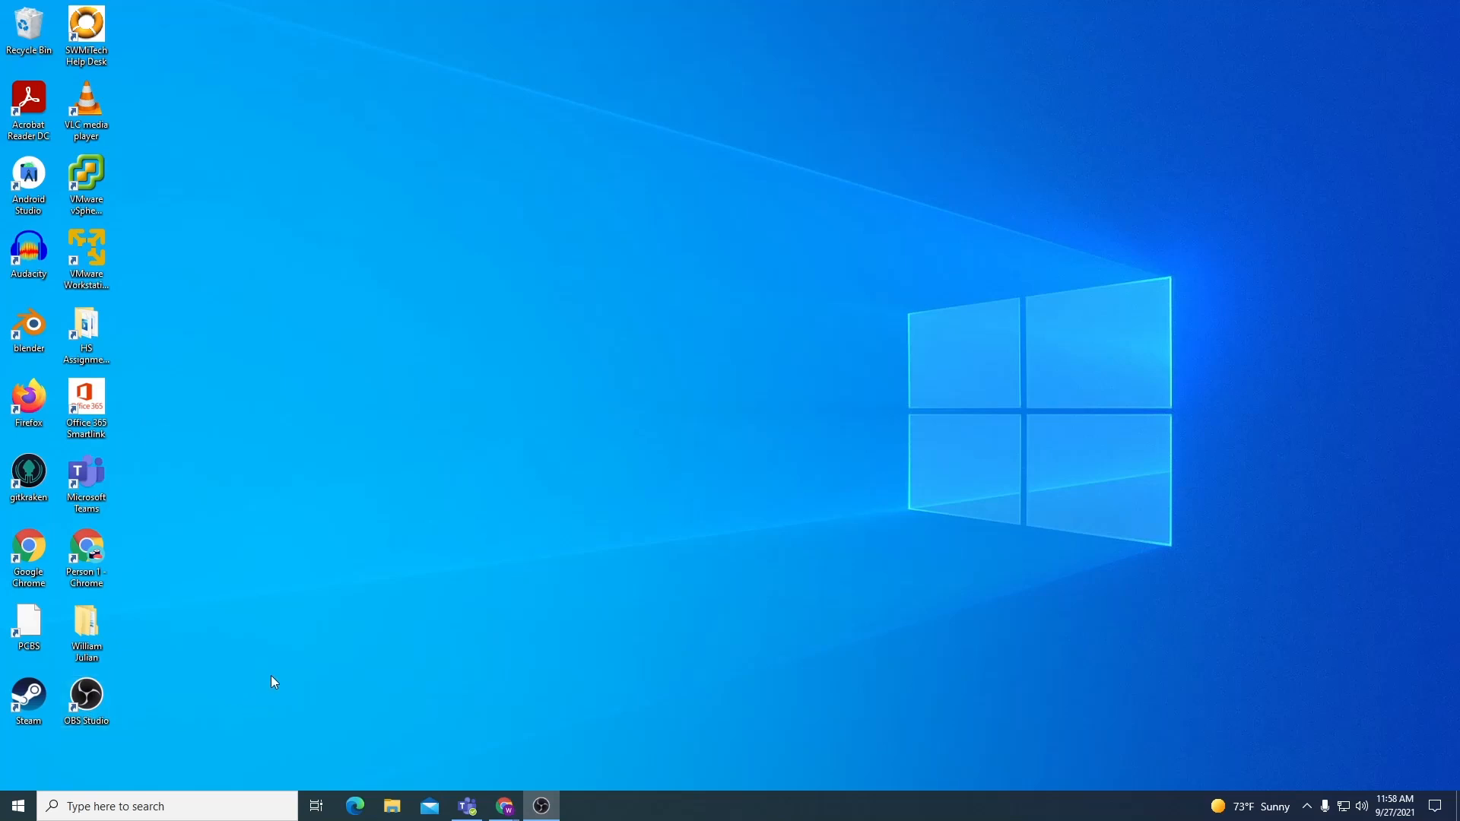
Open System Information to review the host computer's specifications, and minimize it when done
key("super")
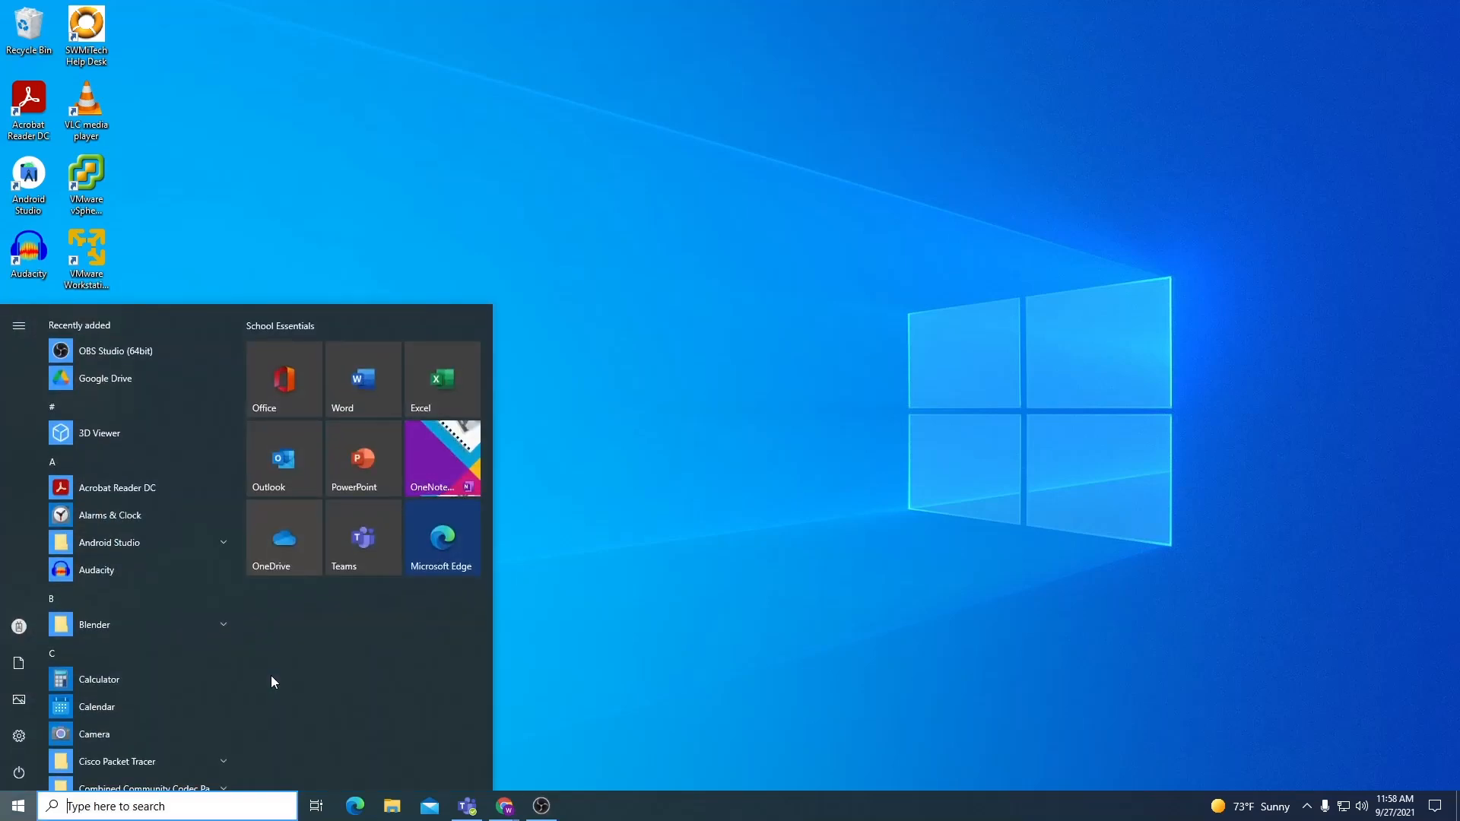
type("sy")
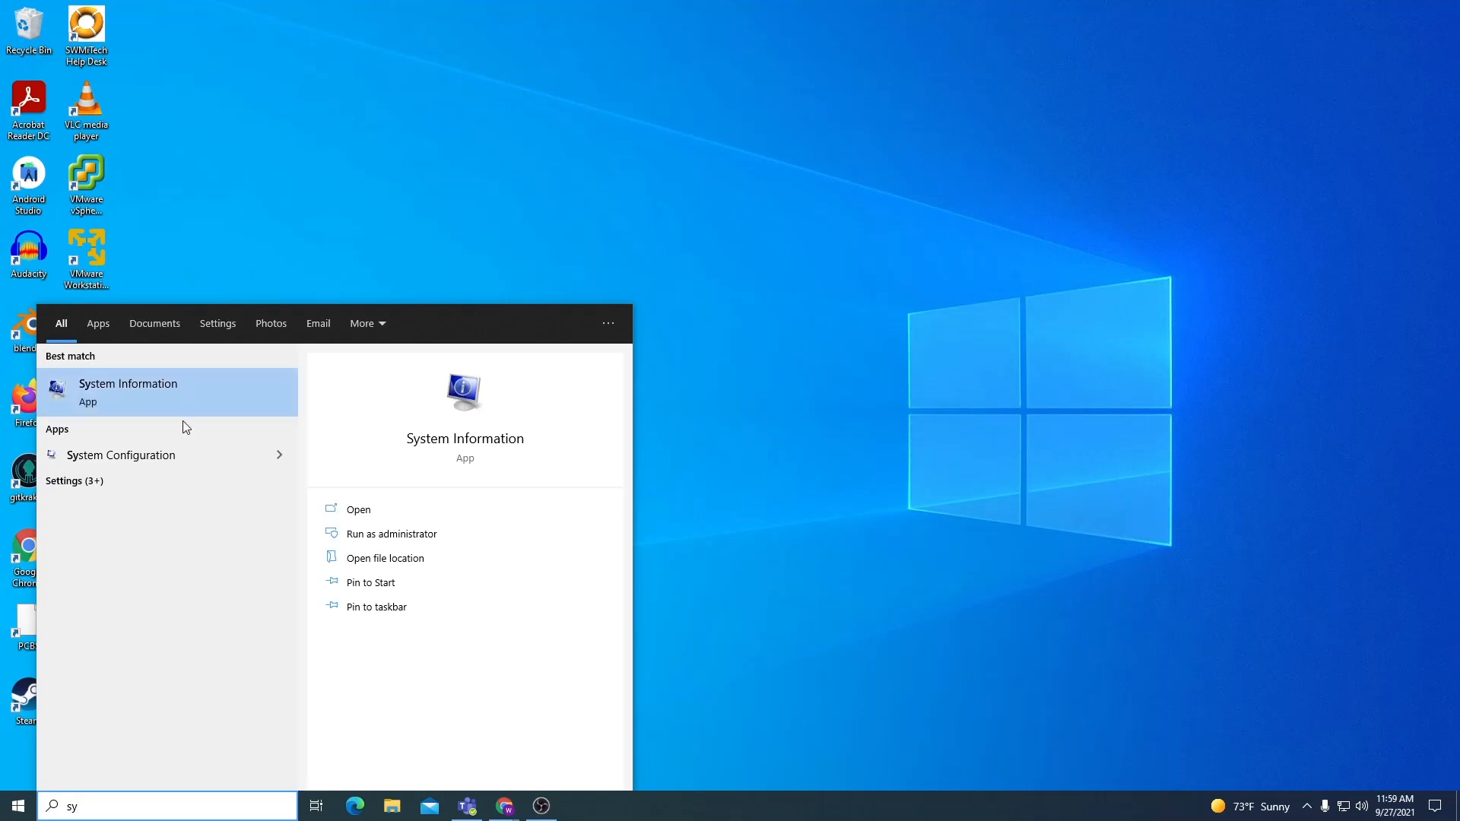
left_click(183, 396)
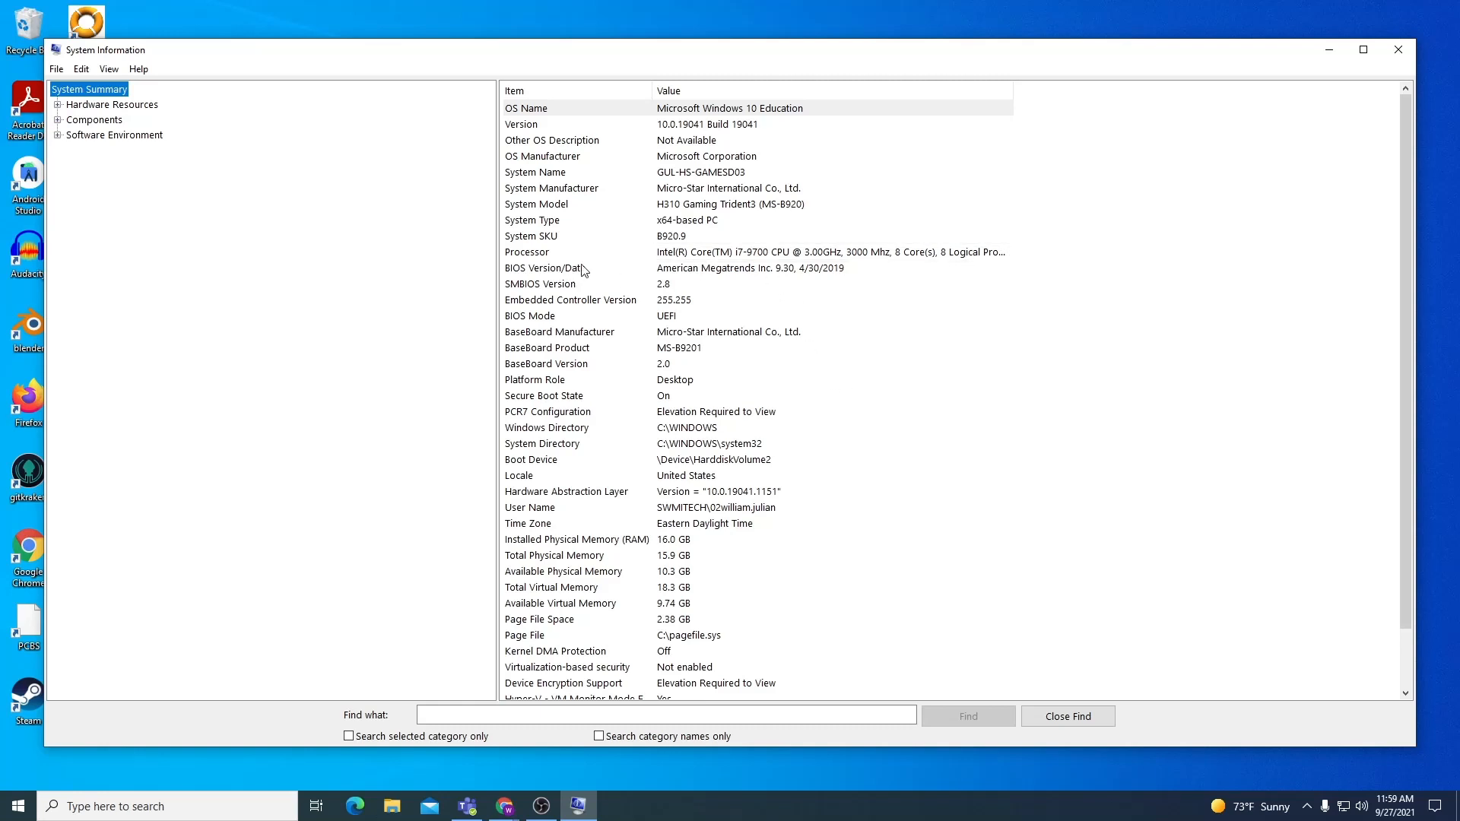
left_click(1331, 51)
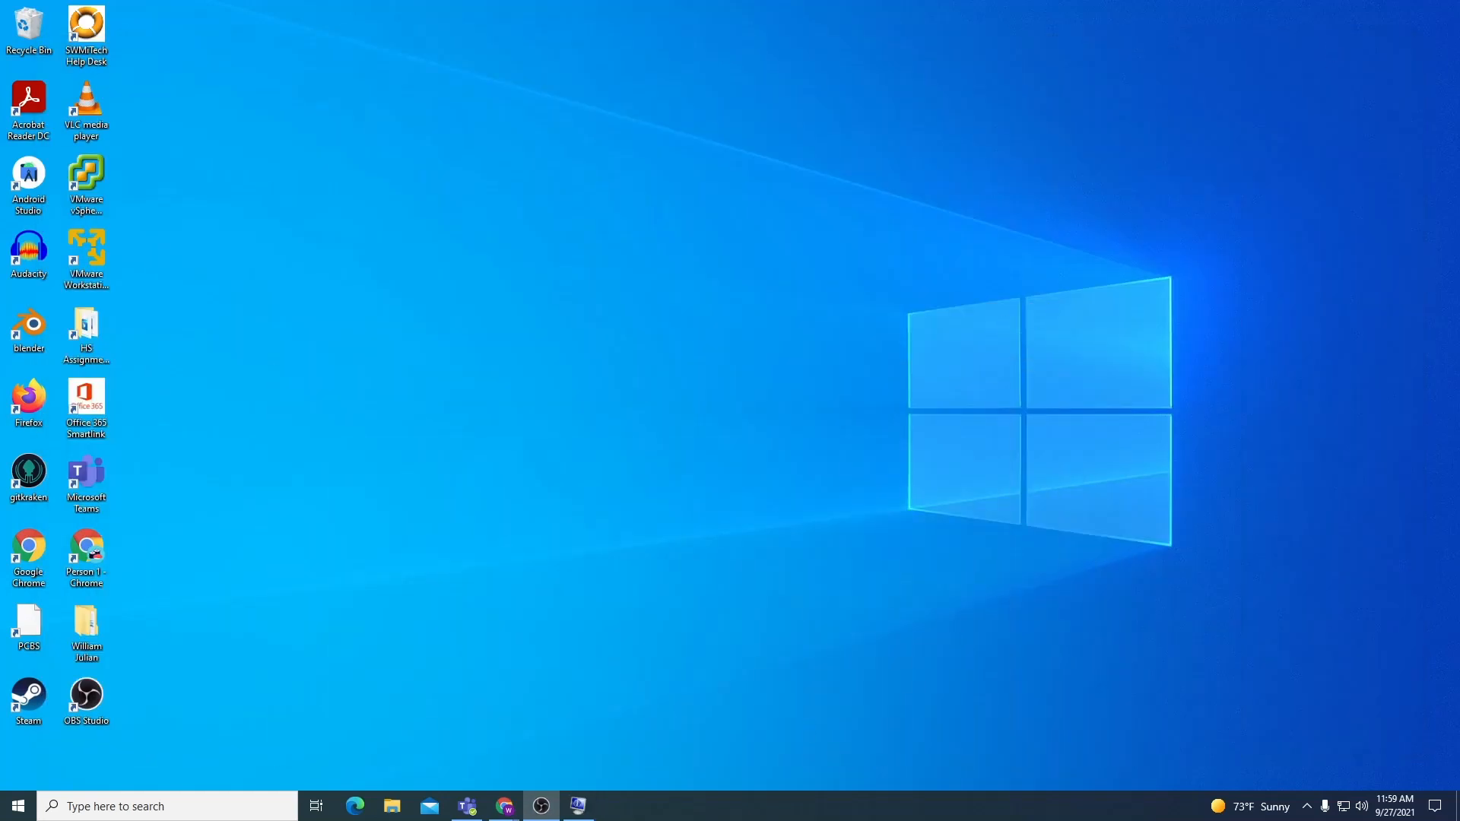
Switch to the Host Computer Specs page in OneNote and compare the host's processor cores with the virtual machine's processor and hard drive specs
mouse_move(504, 806)
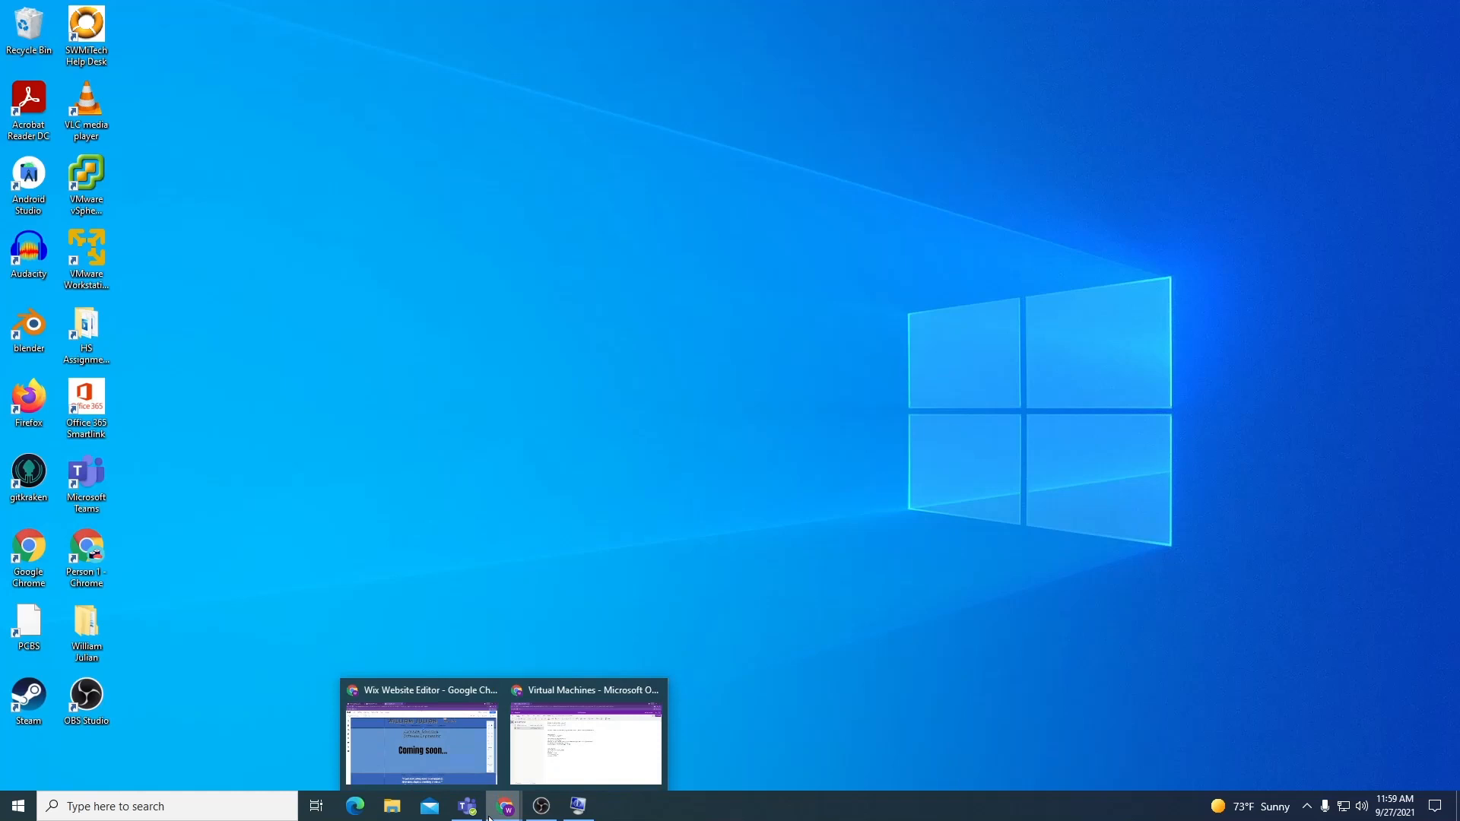
left_click(600, 725)
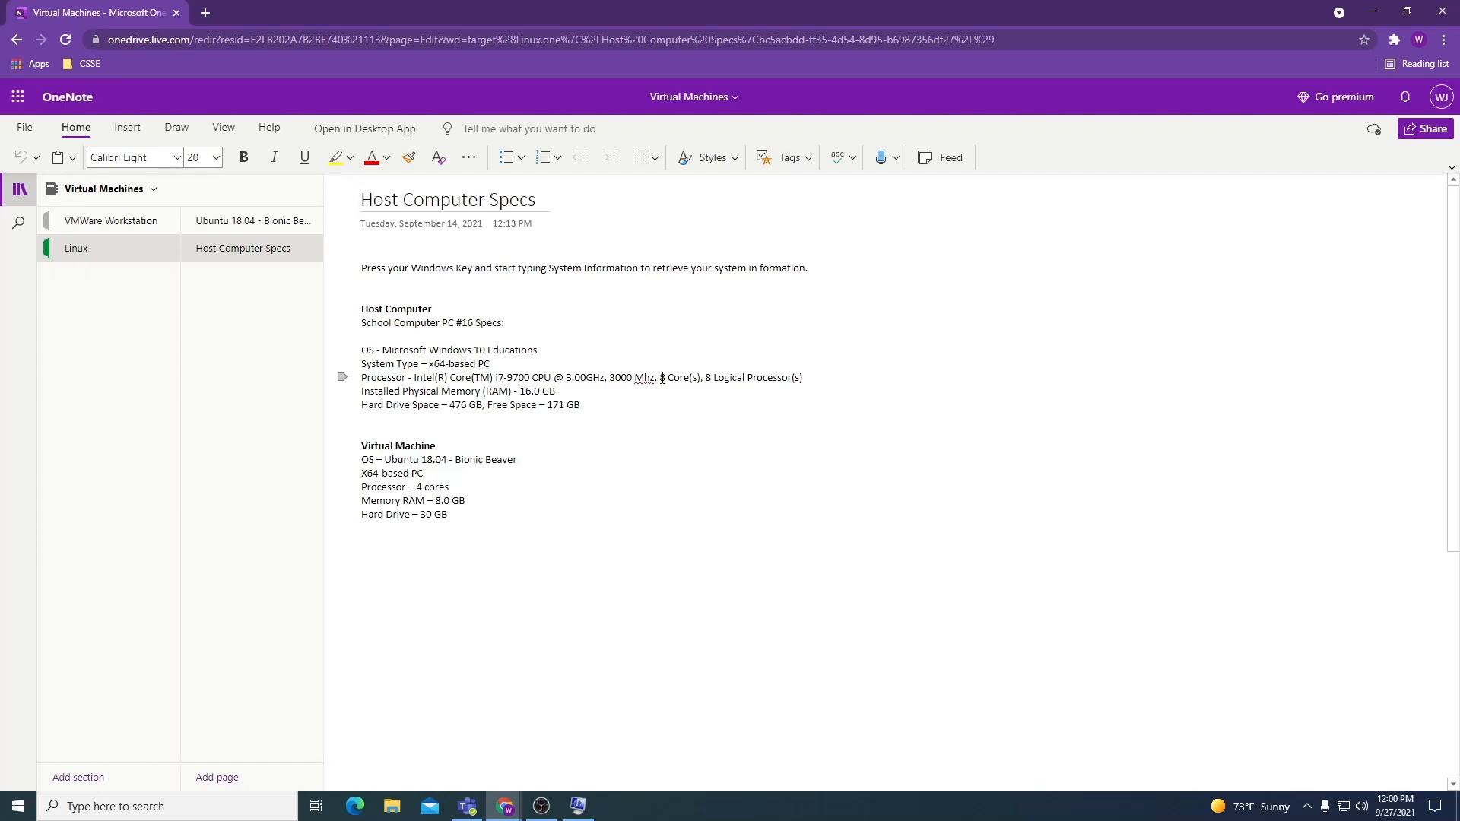
left_click_drag(660, 378, 689, 388)
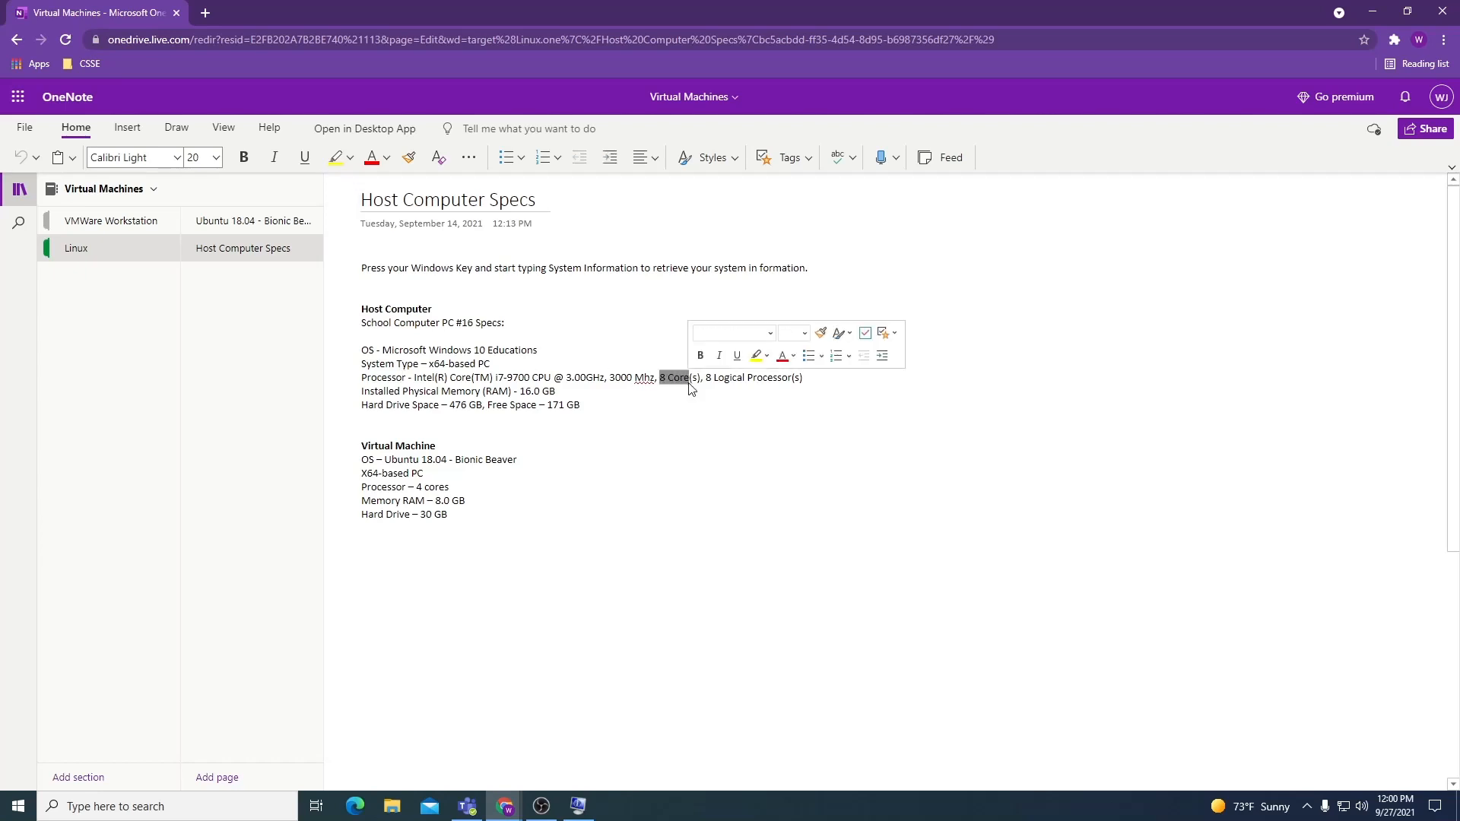
left_click(690, 380)
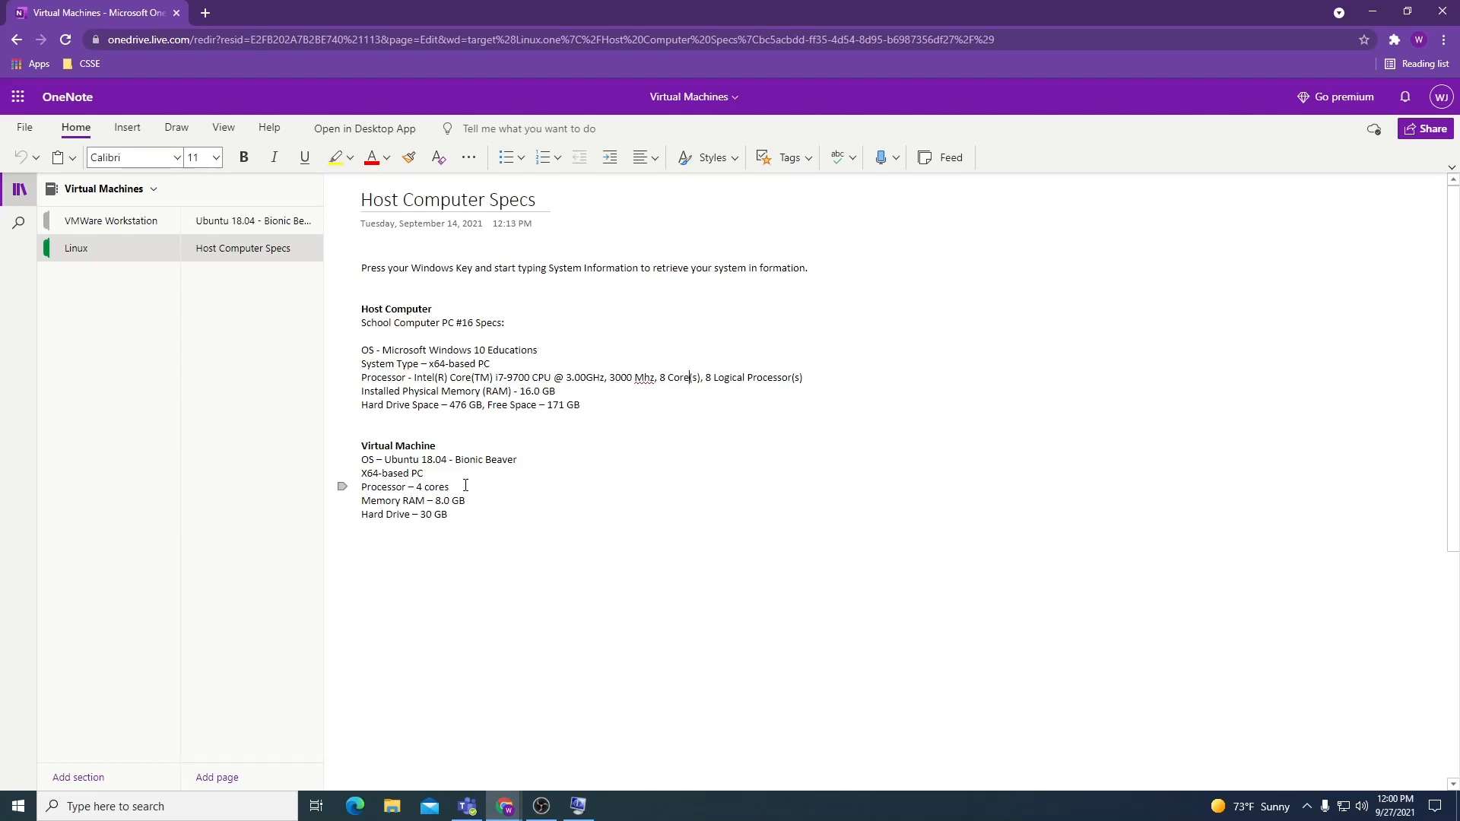
left_click(363, 487)
left_click_drag(363, 484, 451, 486)
left_click(452, 486)
left_click_drag(662, 378, 699, 380)
left_click(678, 391)
left_click_drag(364, 517, 450, 514)
left_click(449, 514)
Shrink the OneNote browser window to one side of the desktop and launch VMware Workstation Player beside it
left_click(1408, 11)
left_click_drag(813, 113, 1189, 61)
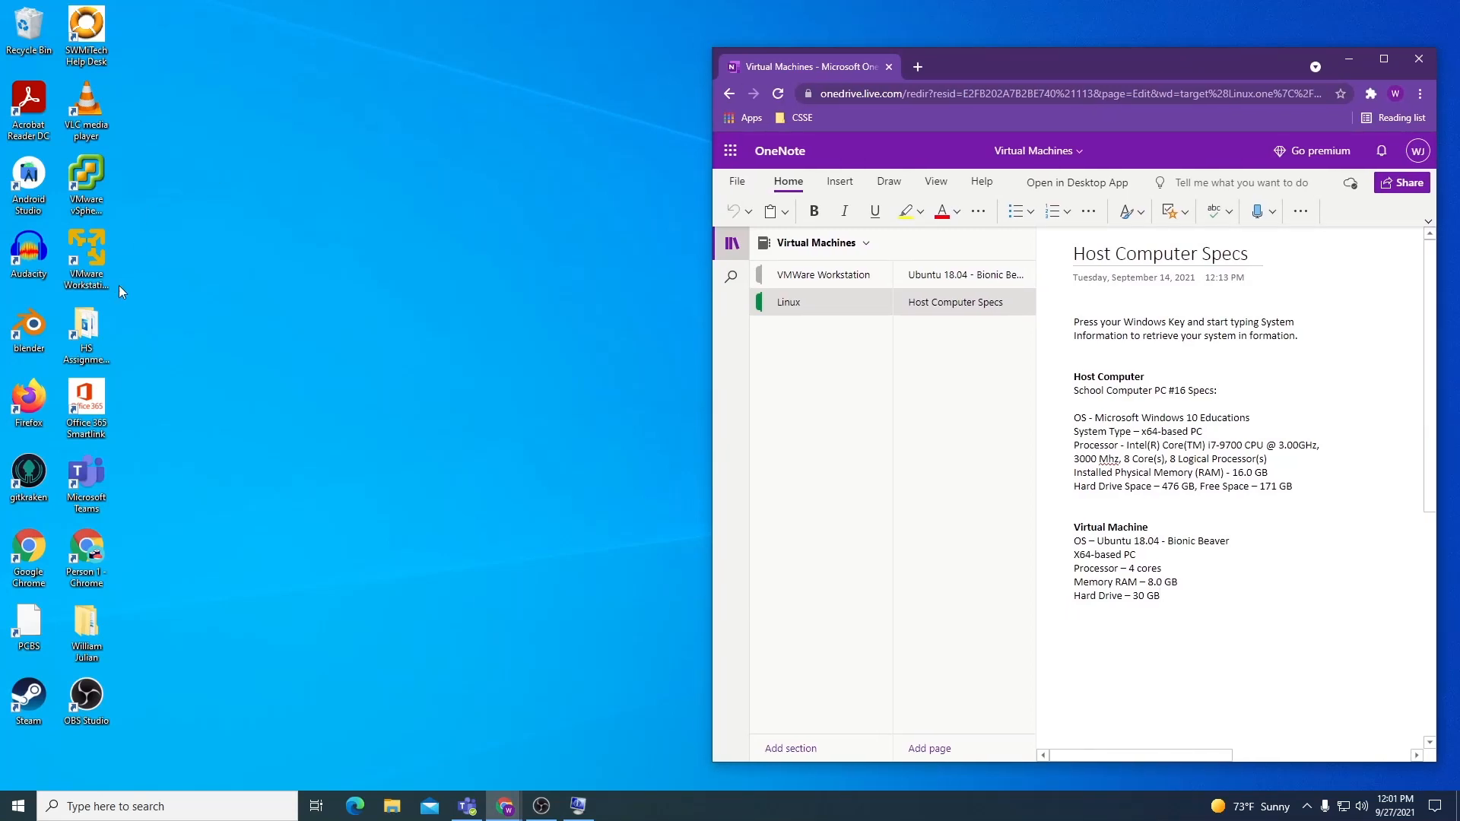
left_click(92, 268)
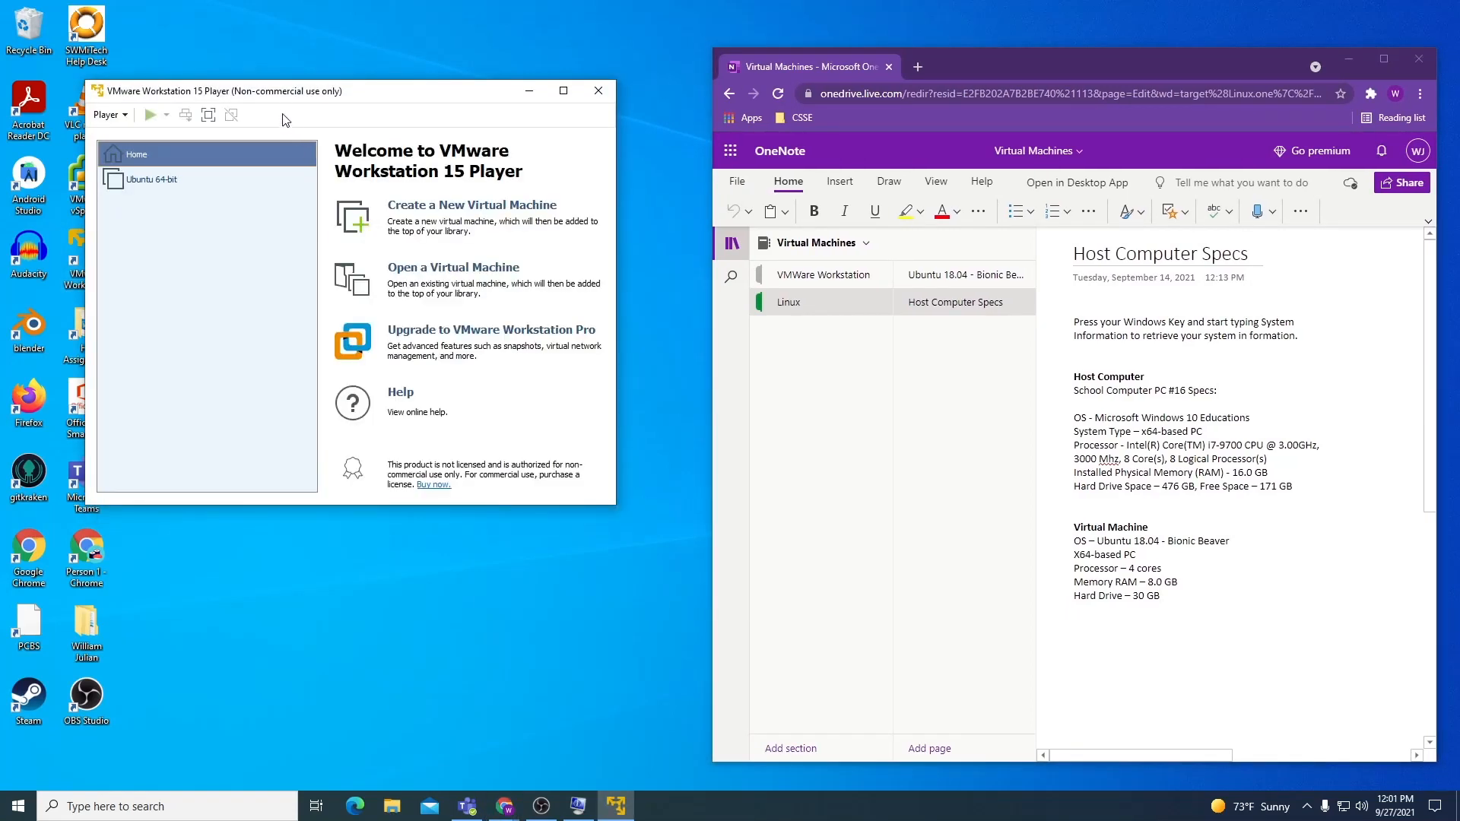
left_click_drag(302, 96, 366, 131)
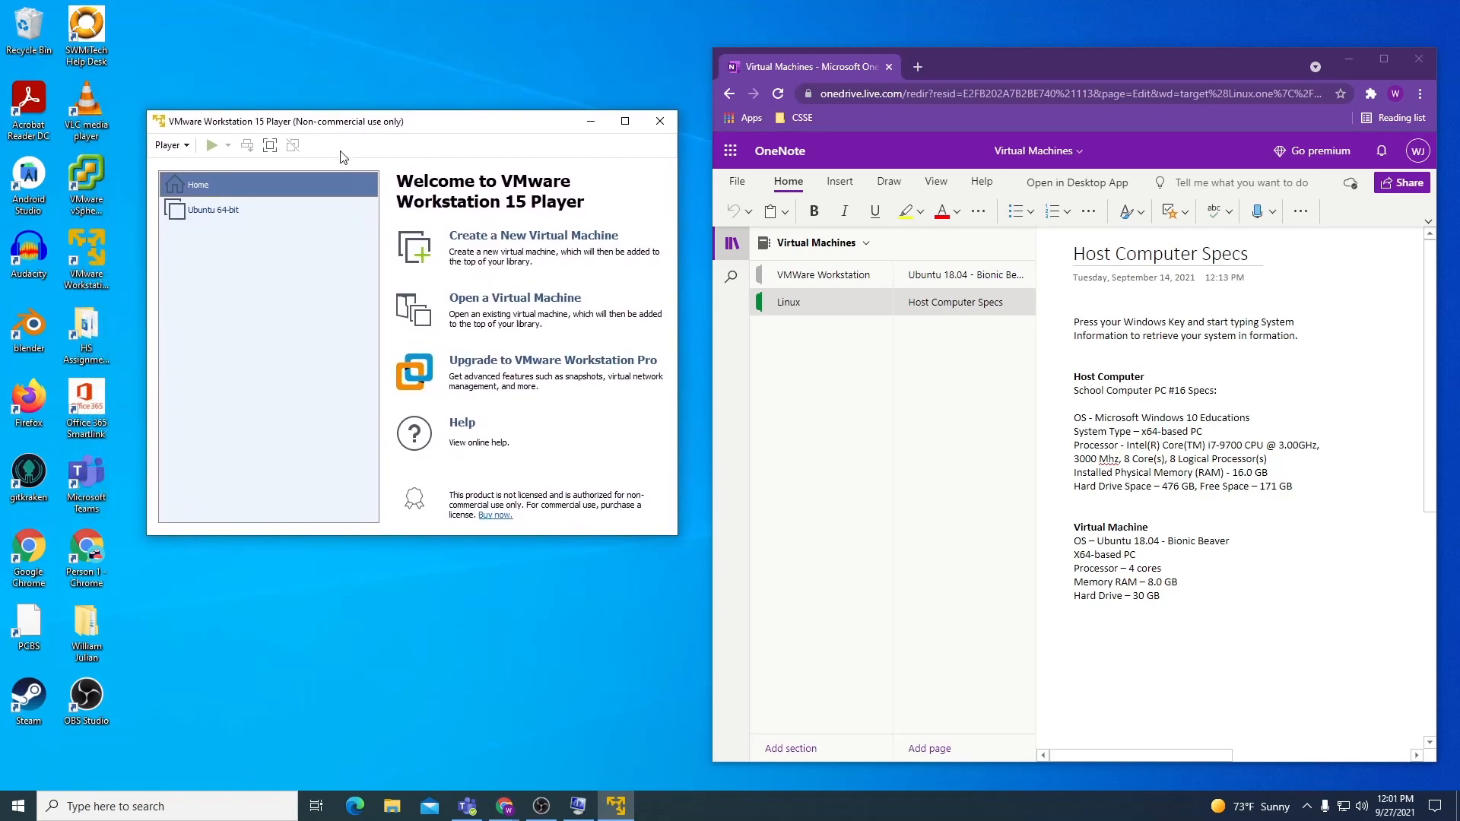
Open the hardware settings of the Ubuntu 64-bit virtual machine
left_click(296, 209)
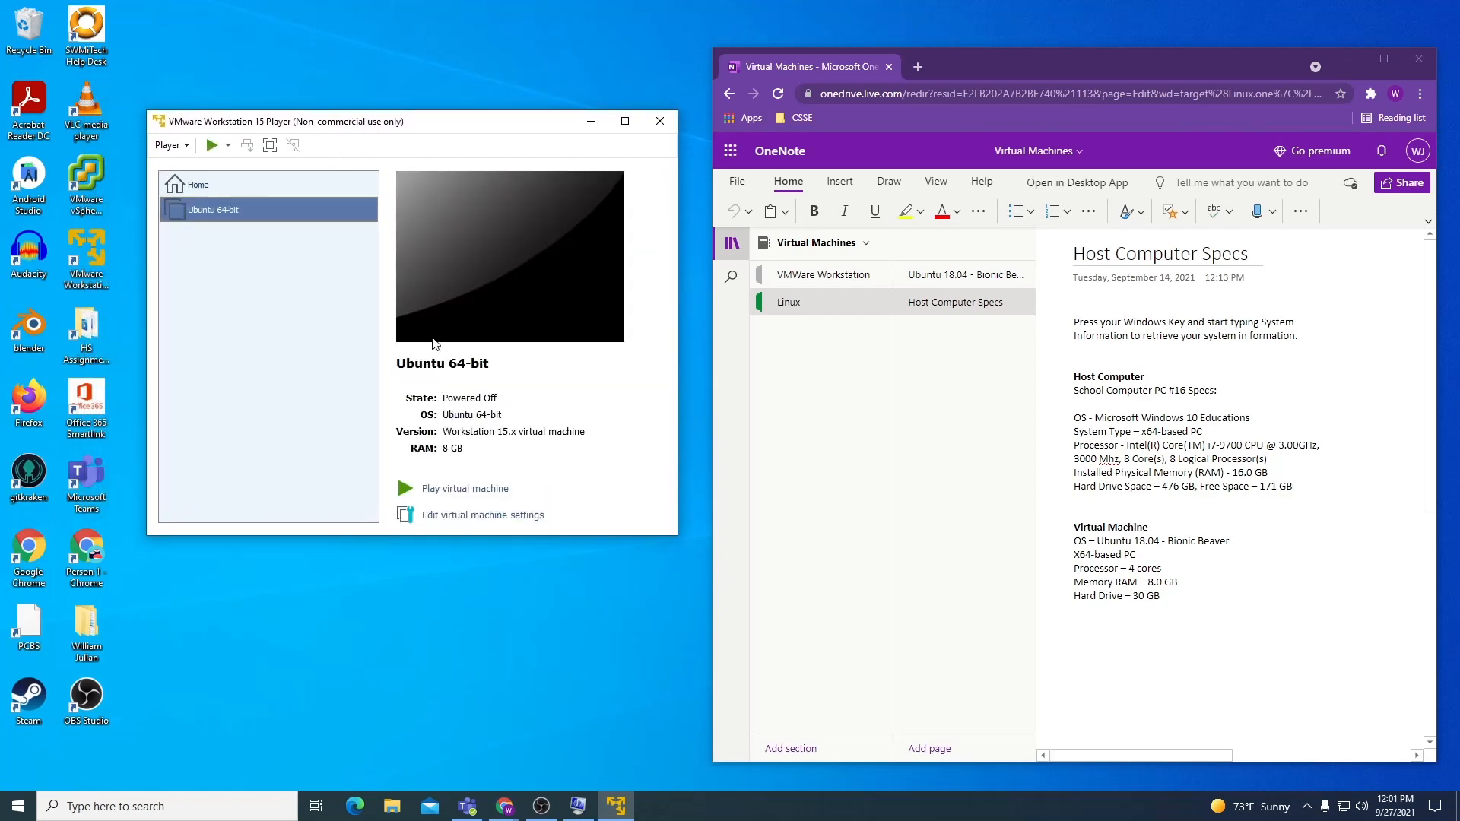
left_click(618, 491)
left_click(474, 518)
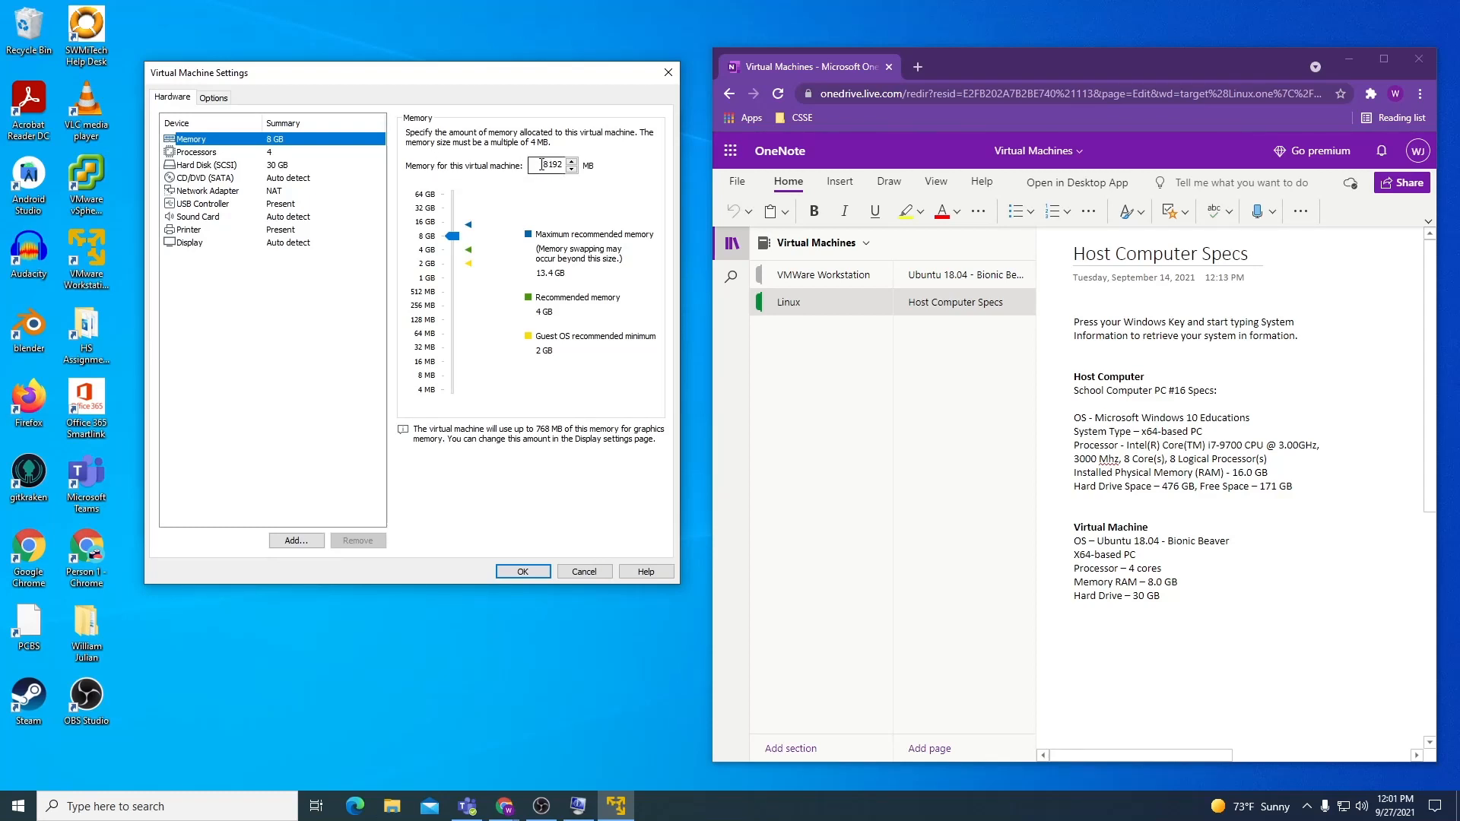
Check the virtual machine's memory, processor and hard disk settings against the OneNote specs, and close the settings
left_click(1148, 585)
left_click_drag(1148, 585, 1173, 585)
left_click(278, 153)
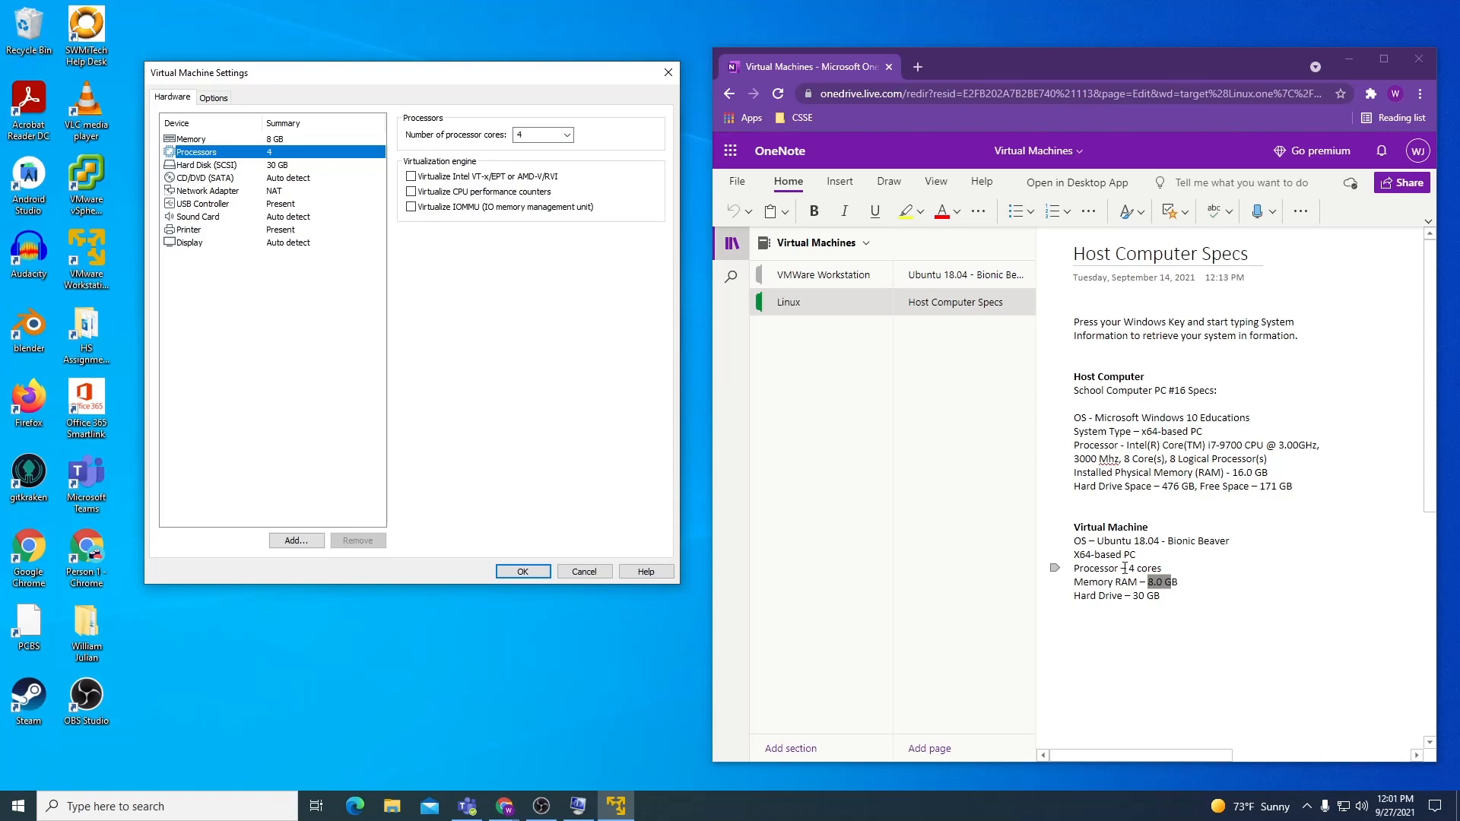
left_click_drag(1128, 569, 1155, 576)
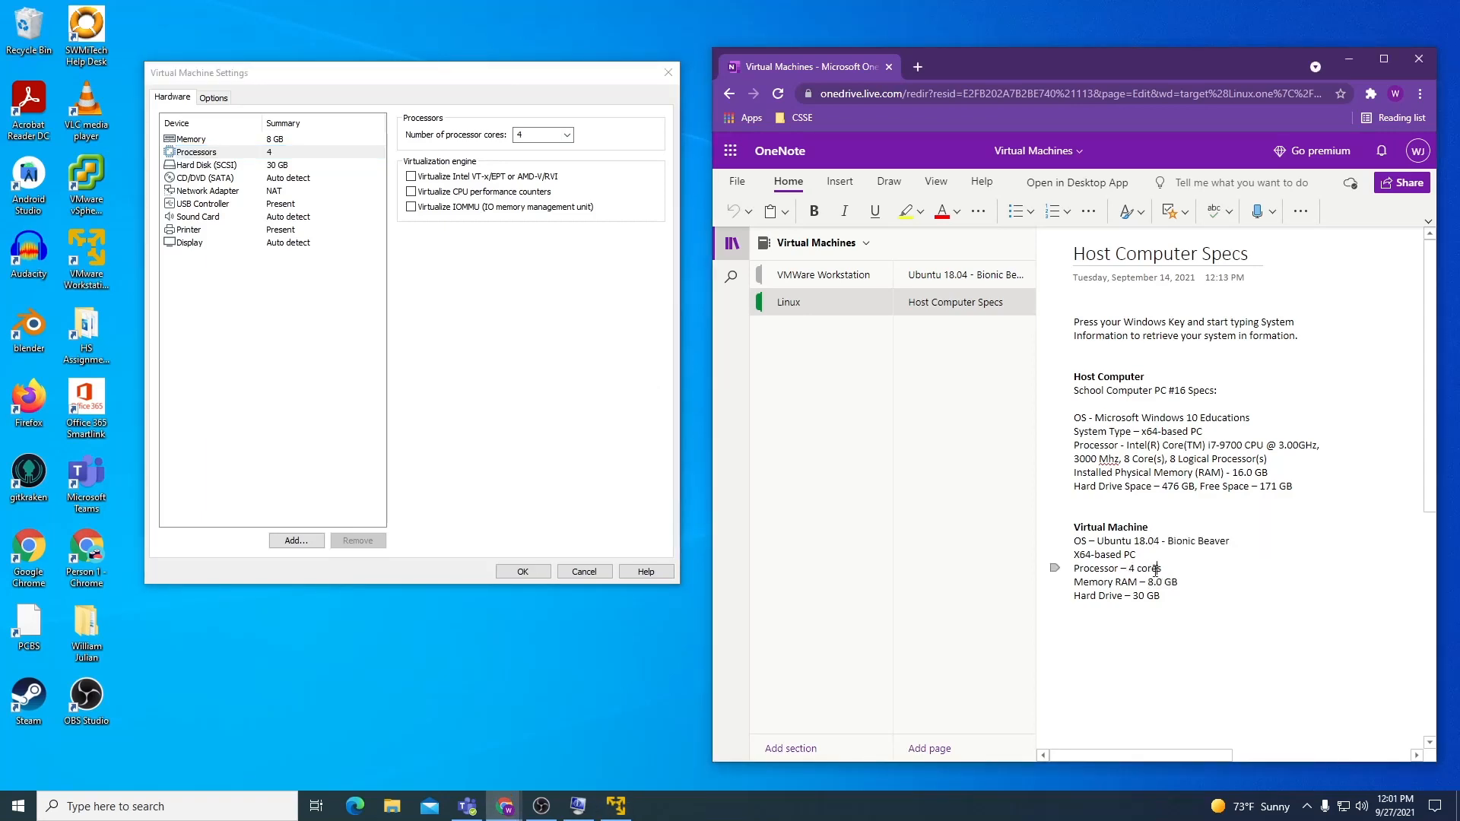
left_click(286, 166)
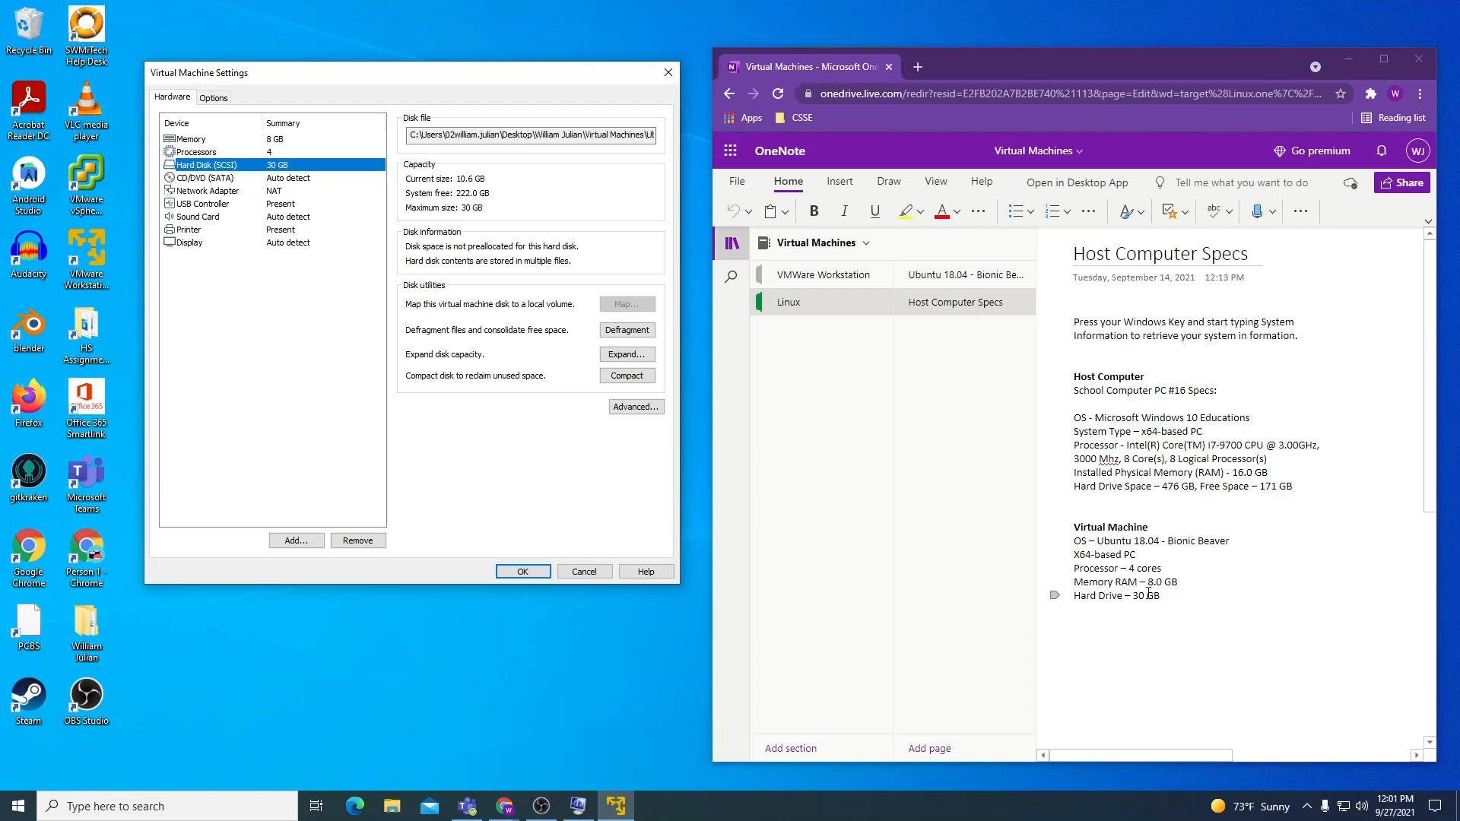
left_click_drag(1133, 596, 1161, 596)
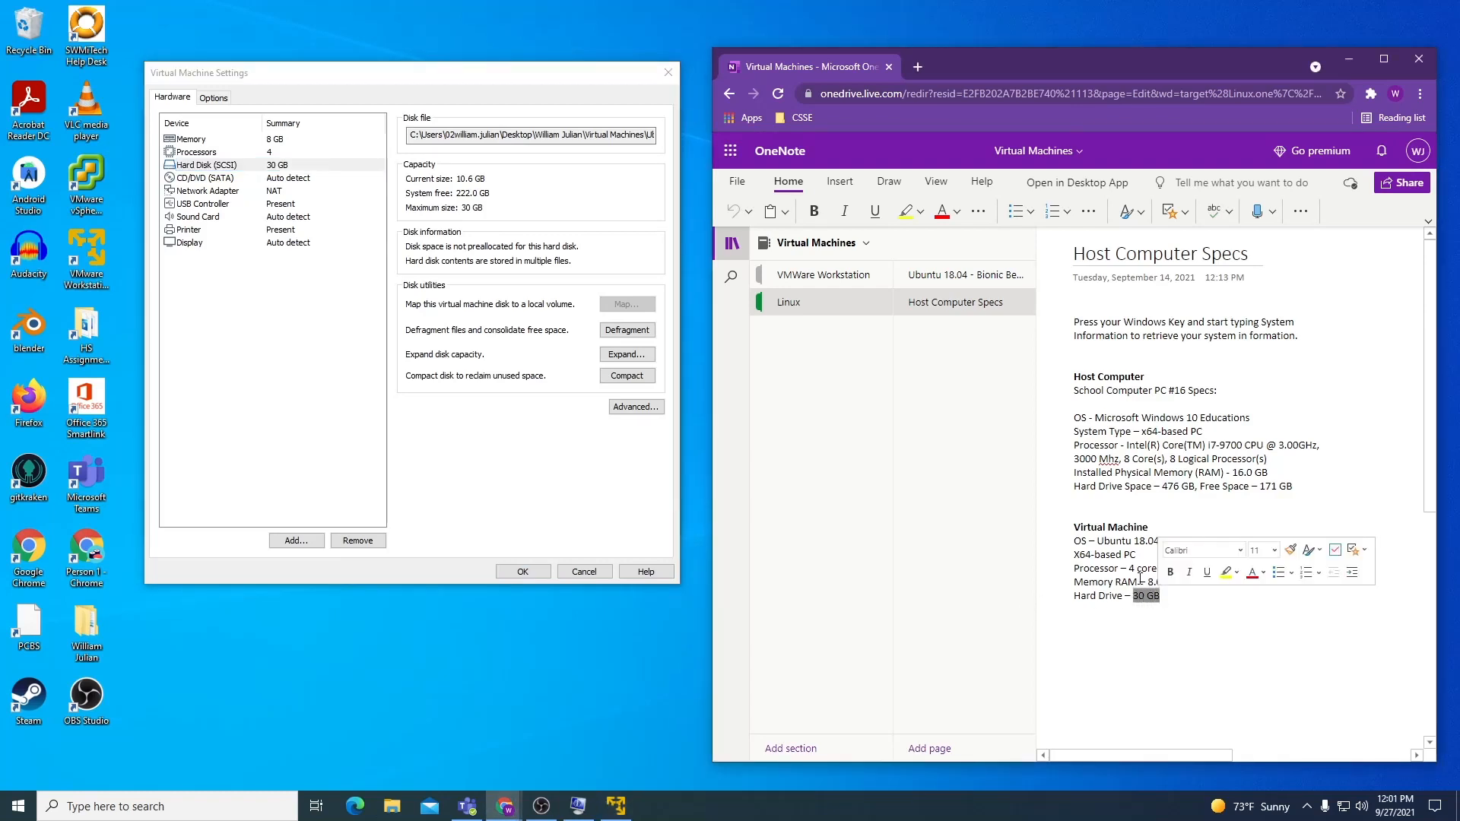
left_click(467, 210)
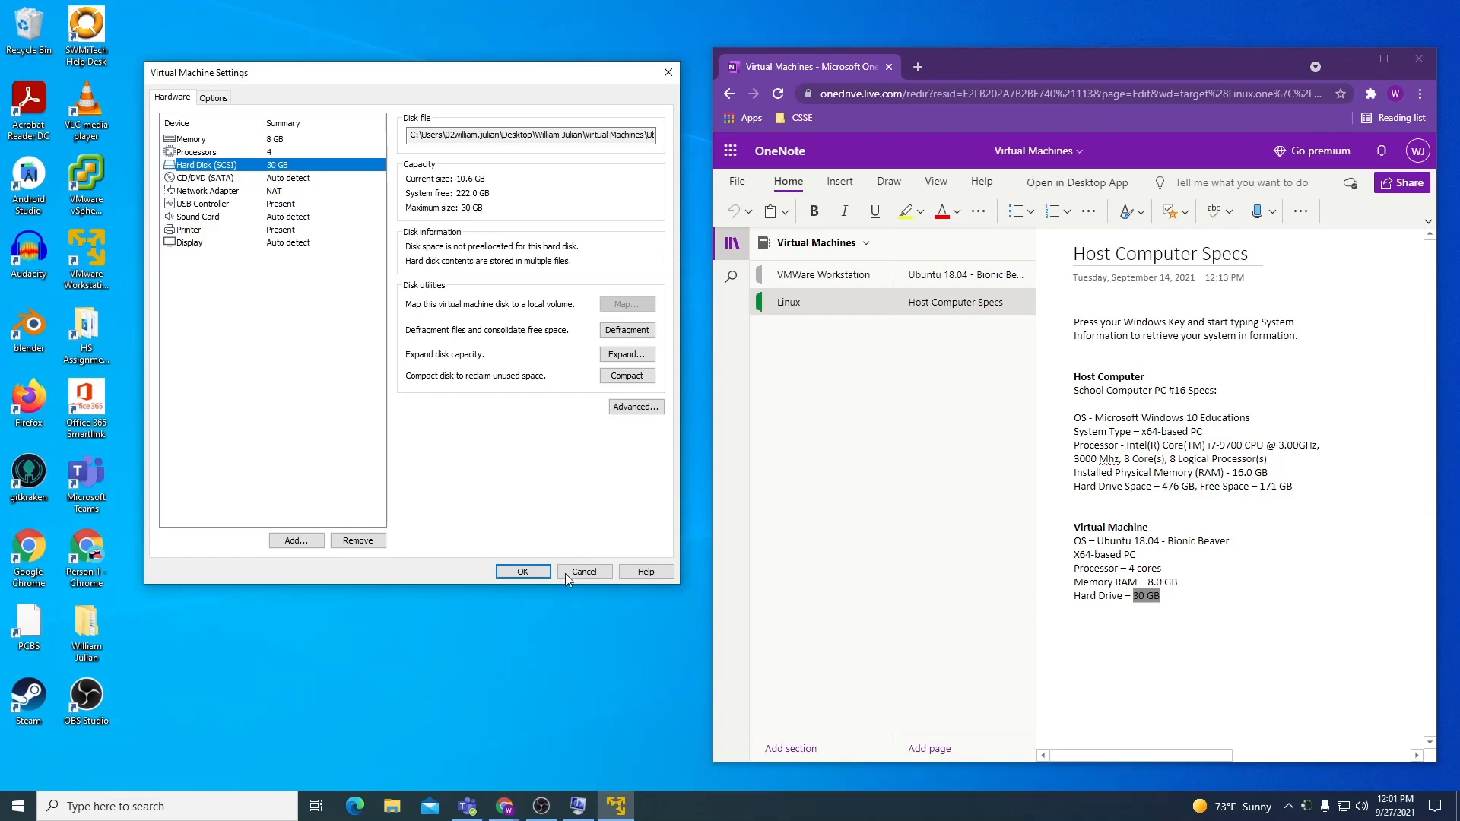
left_click(525, 573)
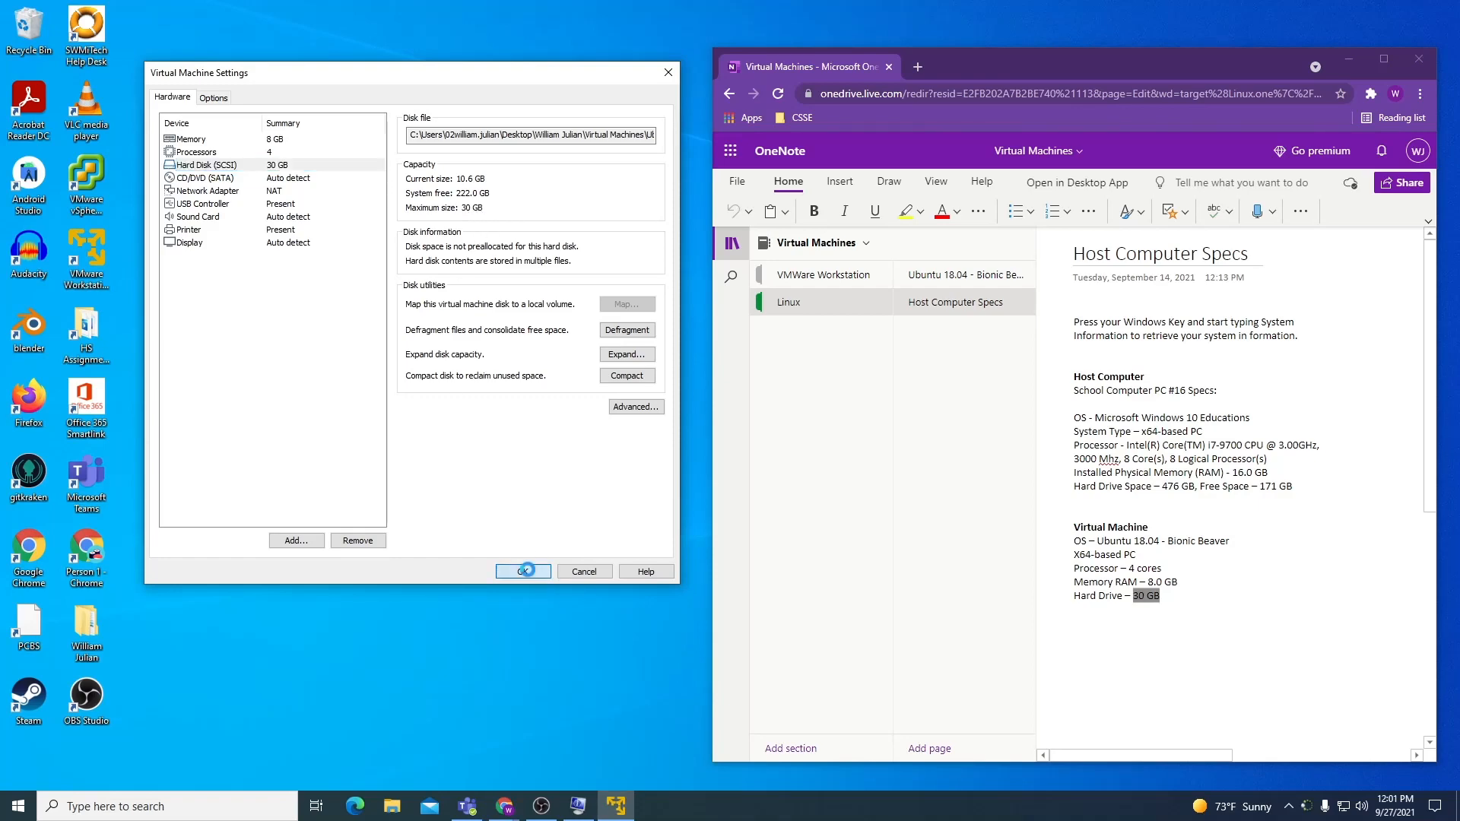
left_click(1187, 601)
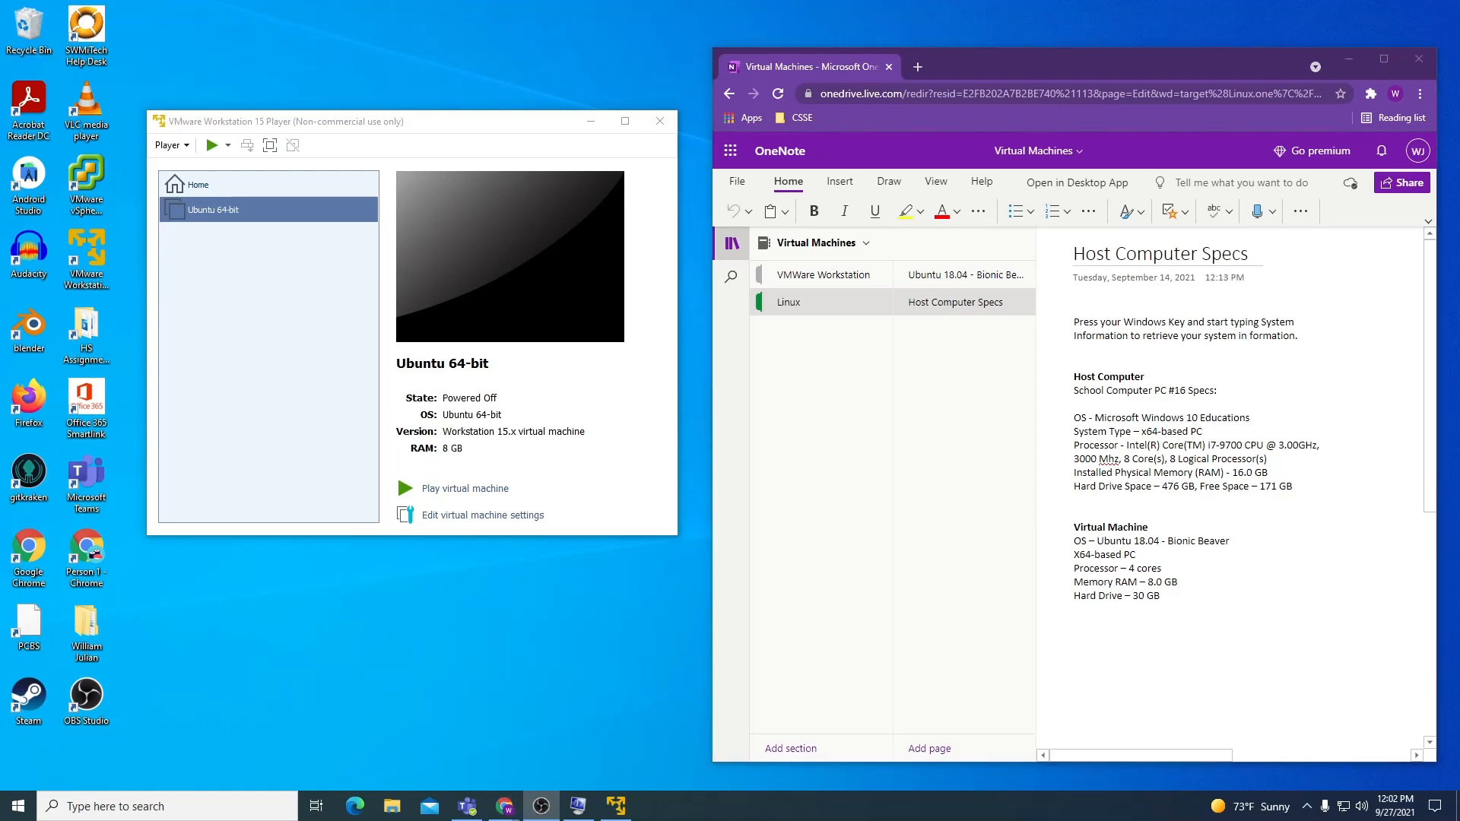
Start the Ubuntu 64-bit virtual machine in full screen, postponing the VMware Tools download
left_click(457, 491)
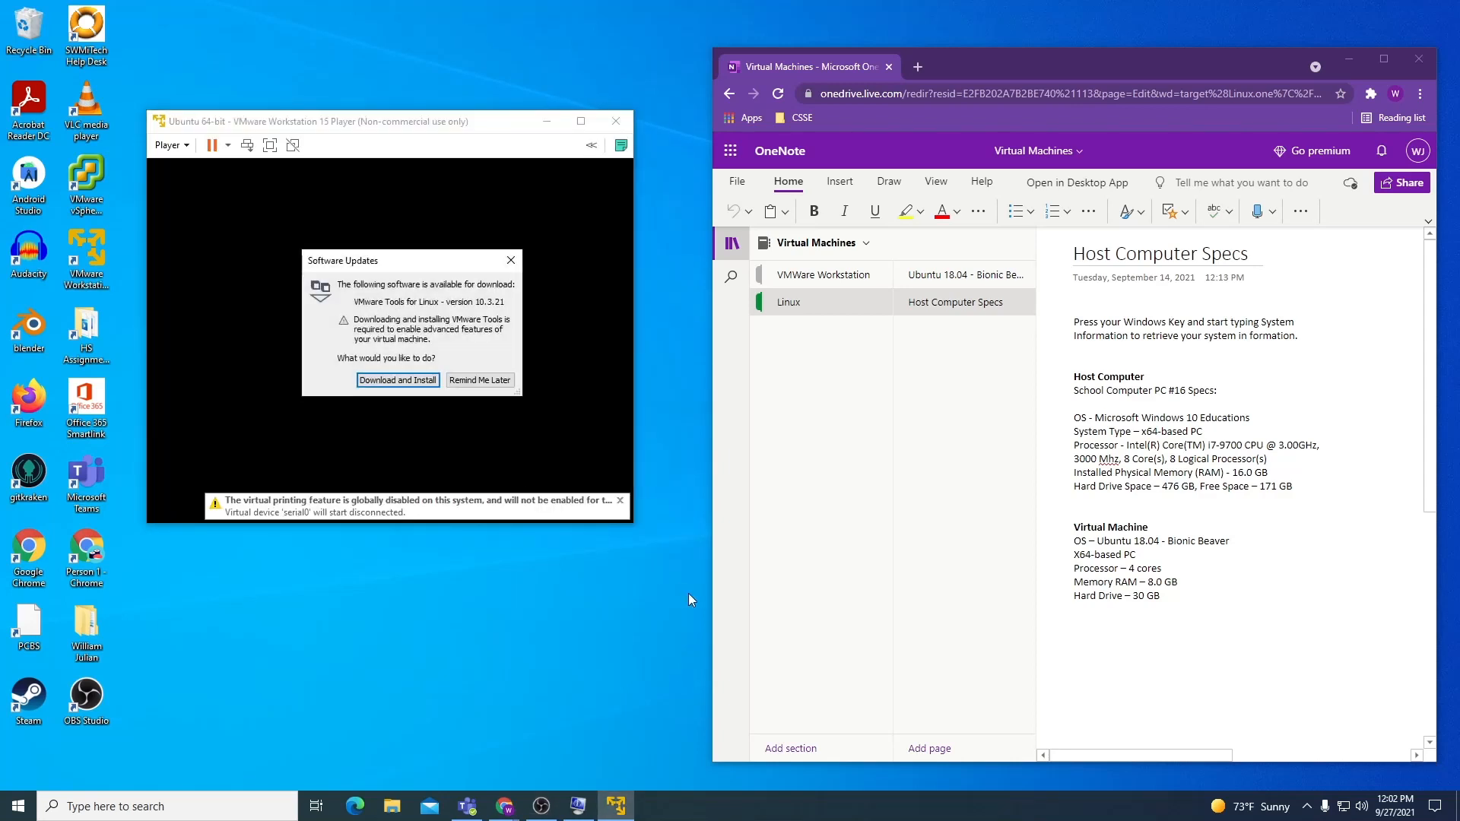
left_click(480, 379)
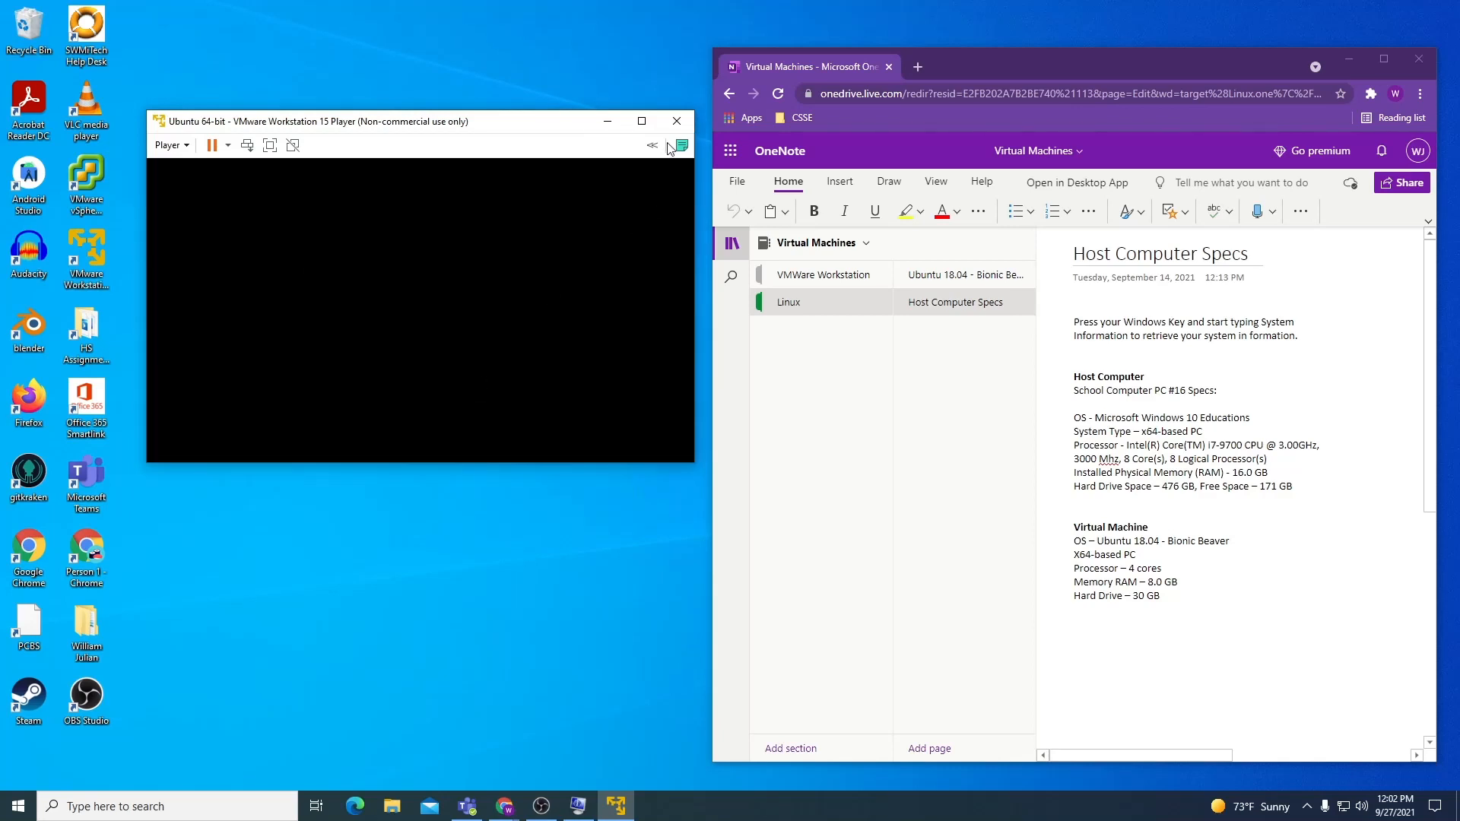
left_click(269, 145)
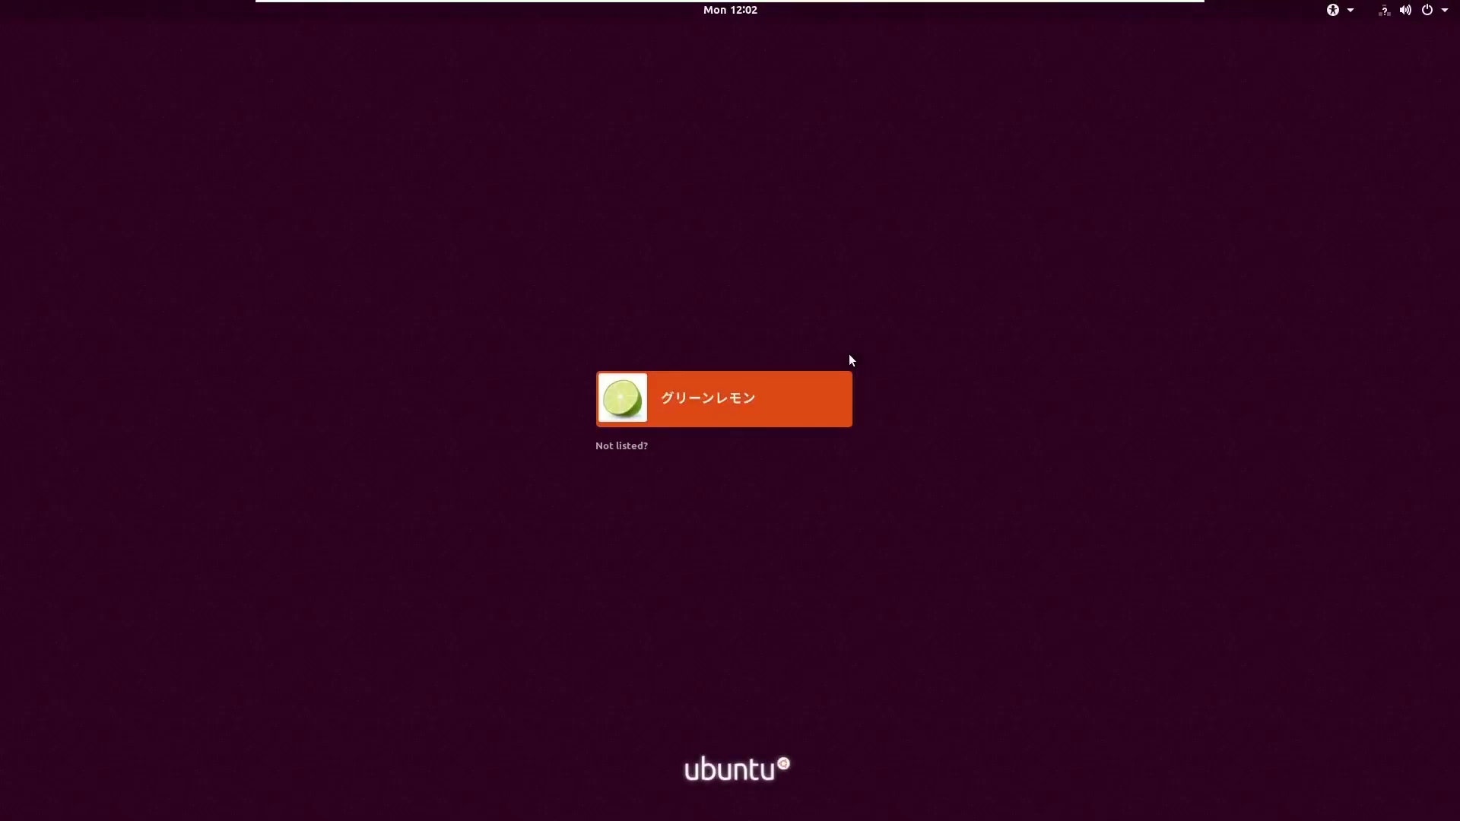
Sign in to the listed Ubuntu account by entering the account password, clearing and re-entering it if mistyped
left_click(806, 397)
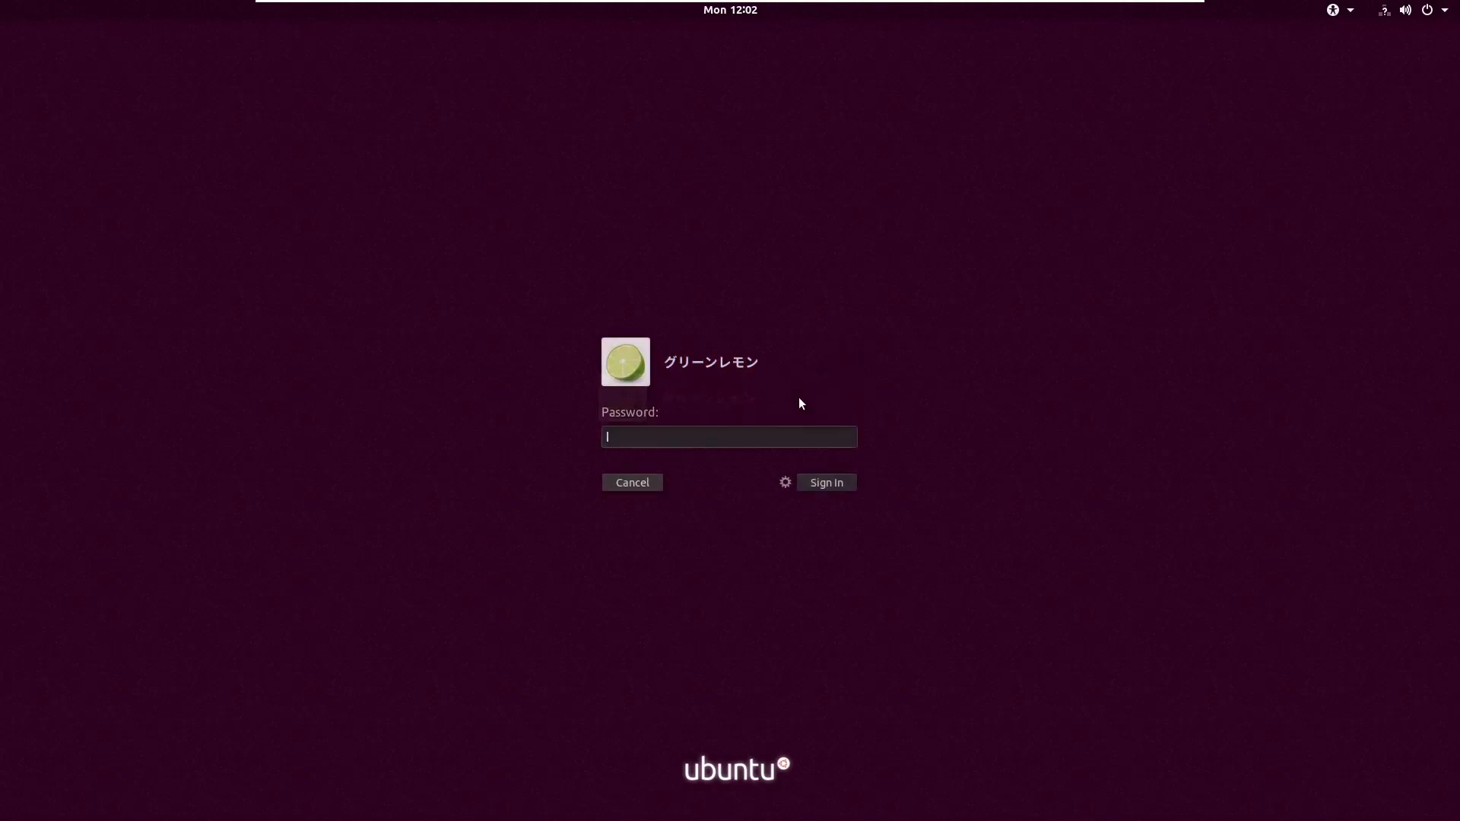
type("●●●●●")
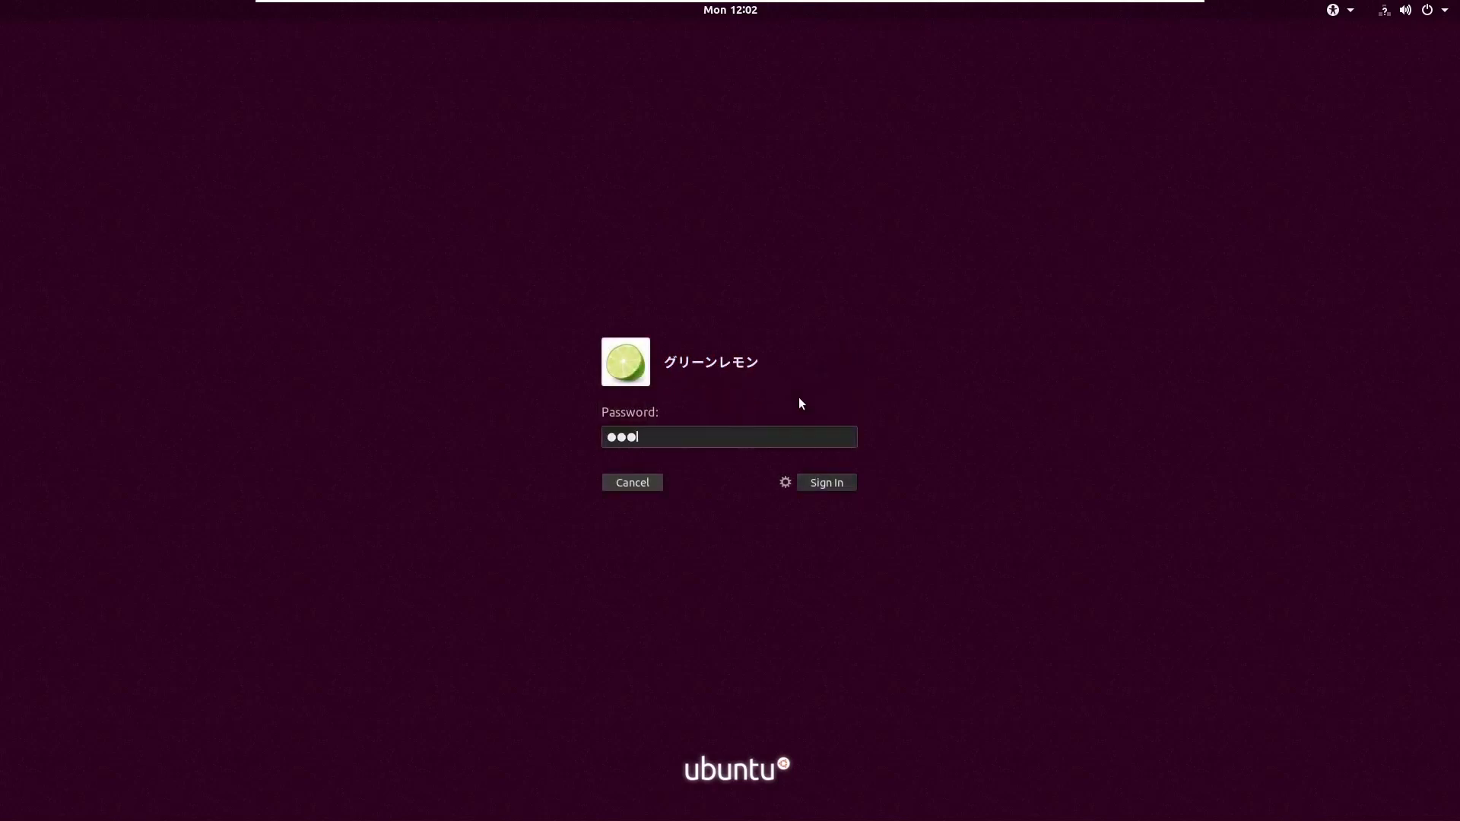
type("●●●●●")
key("BackSpace")
key("BackSpace")
key("BackSpace")
key("BackSpace")
key("BackSpace")
key("BackSpace")
key("BackSpace")
key("BackSpace")
key("BackSpace")
key("BackSpace")
key("BackSpace")
type("●●●●●●●●●●")
key("Return")
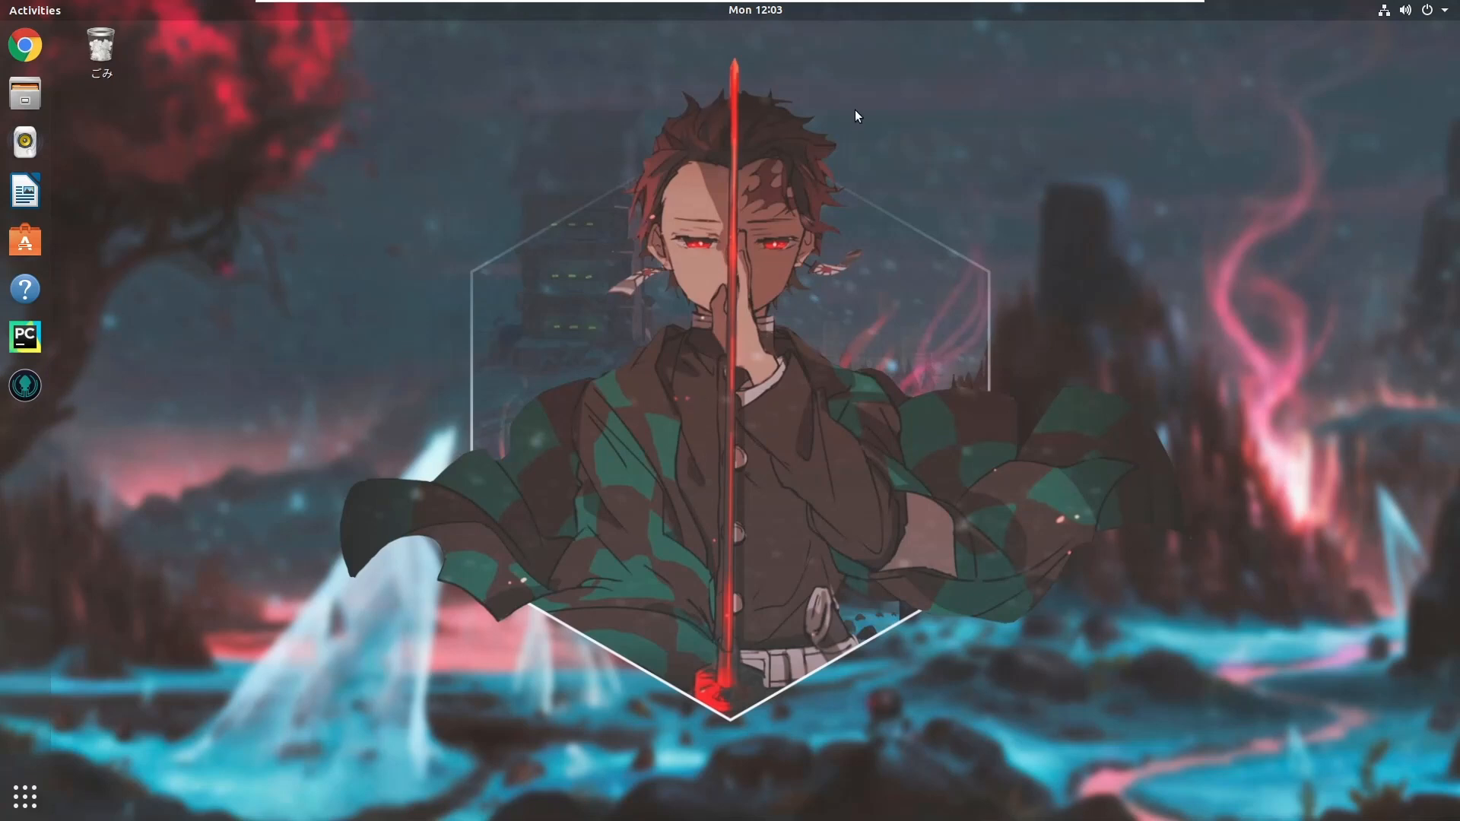
Look through the wallpaper, picture and color choices for the desktop background, and close Settings without choosing one
right_click(535, 223)
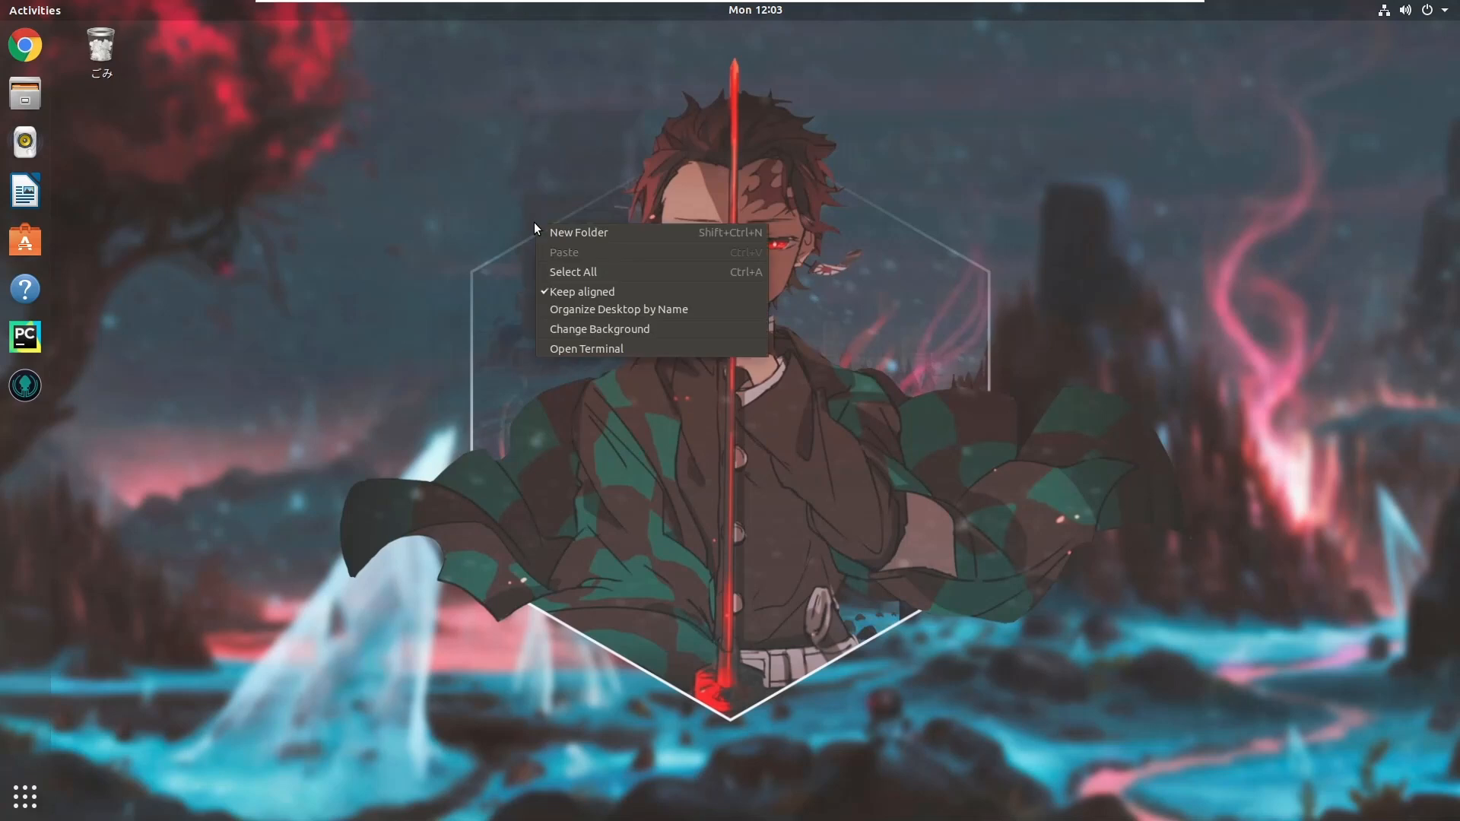
left_click(605, 329)
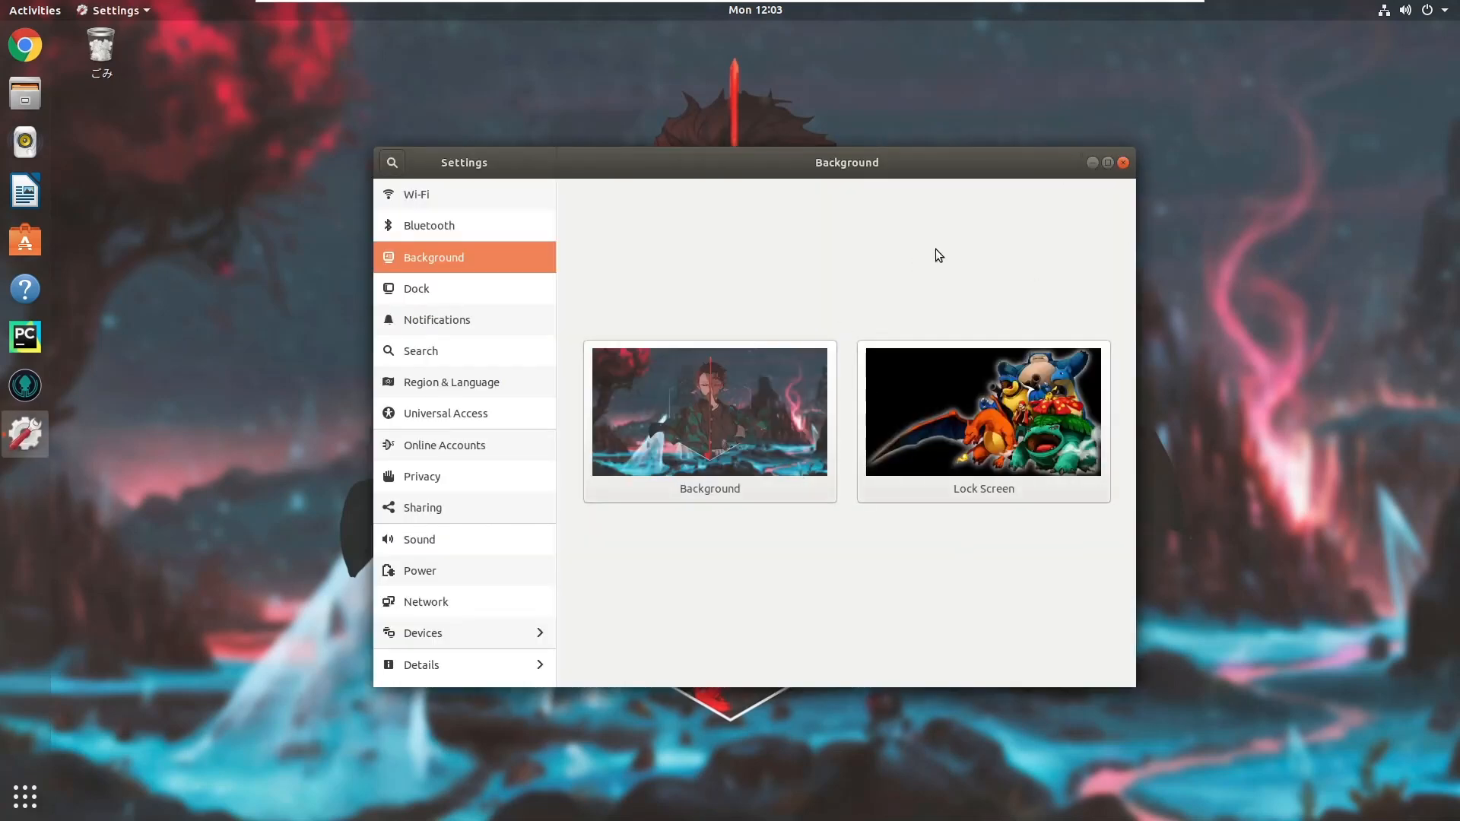
left_click(629, 454)
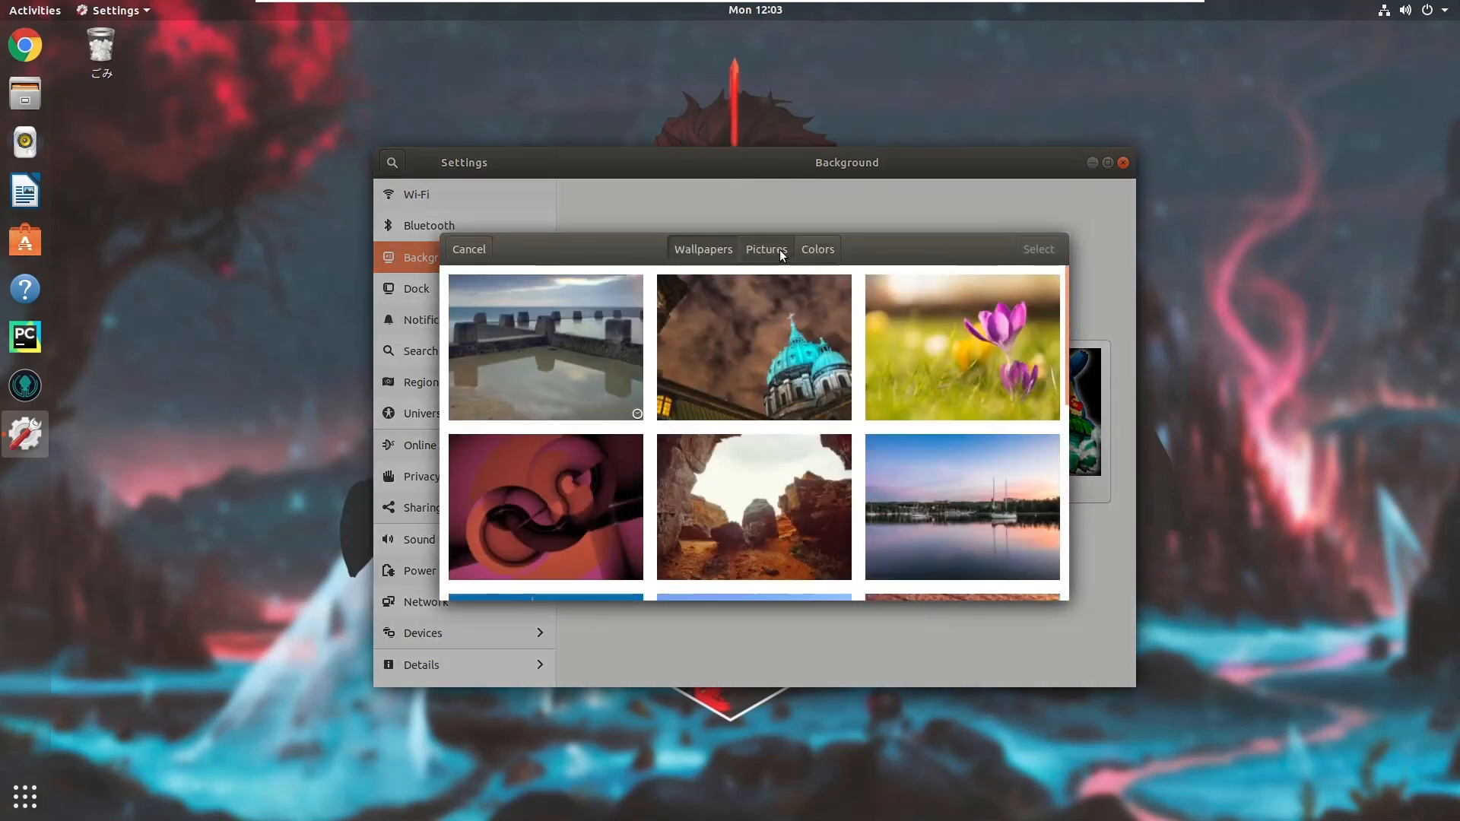
left_click(778, 249)
left_click(805, 254)
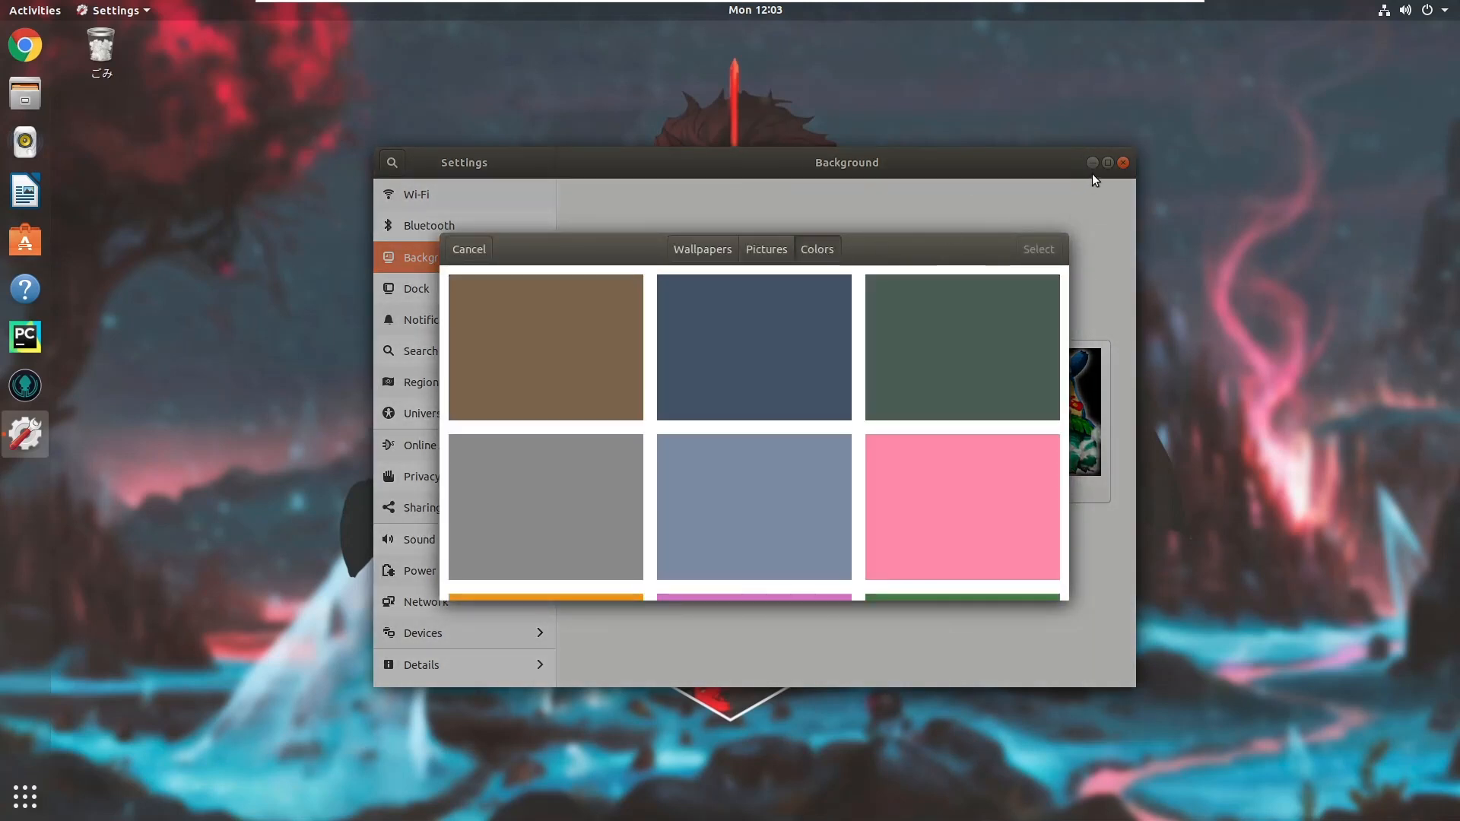
left_click(471, 250)
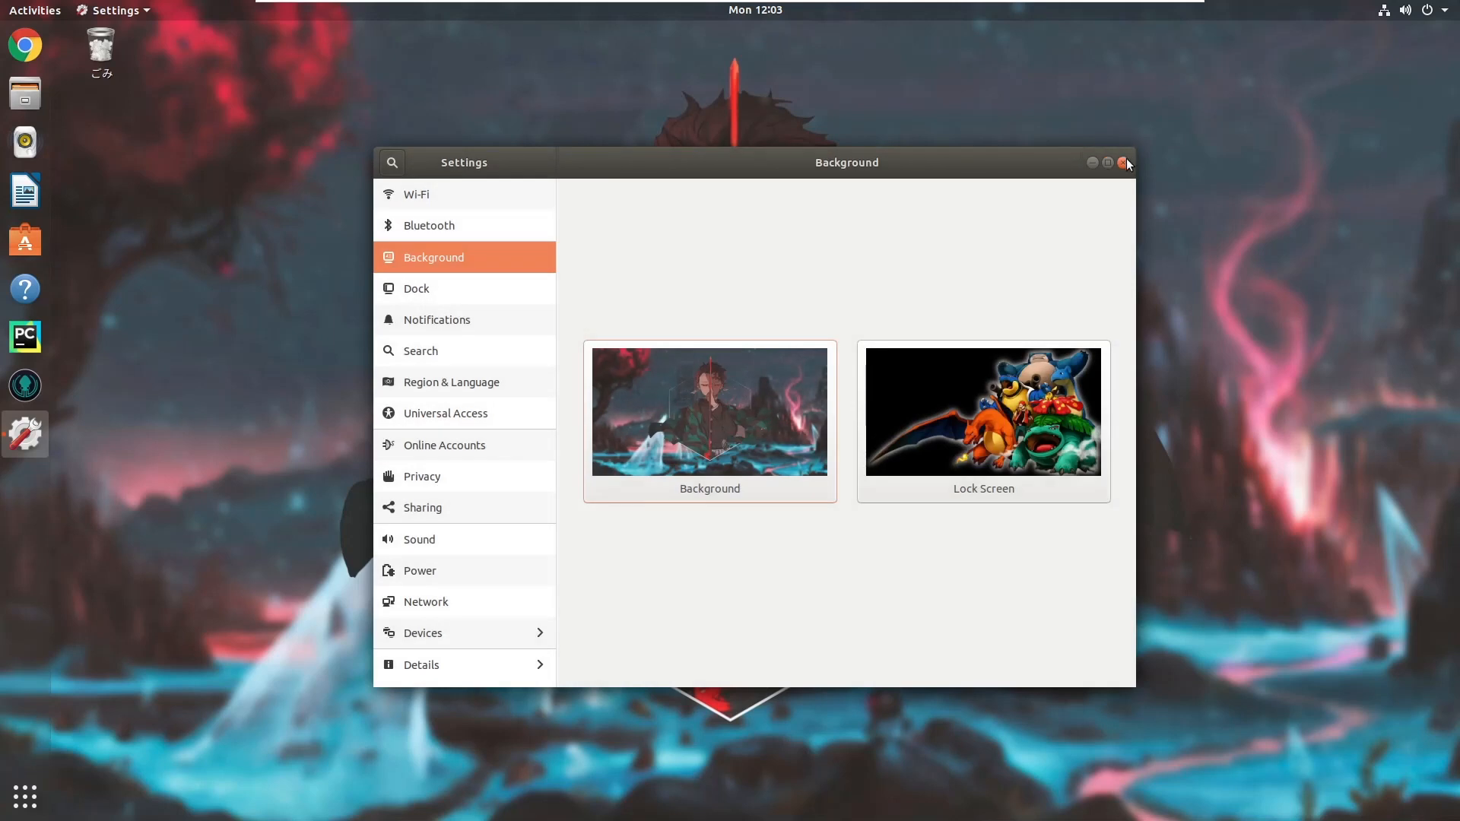
left_click(1124, 161)
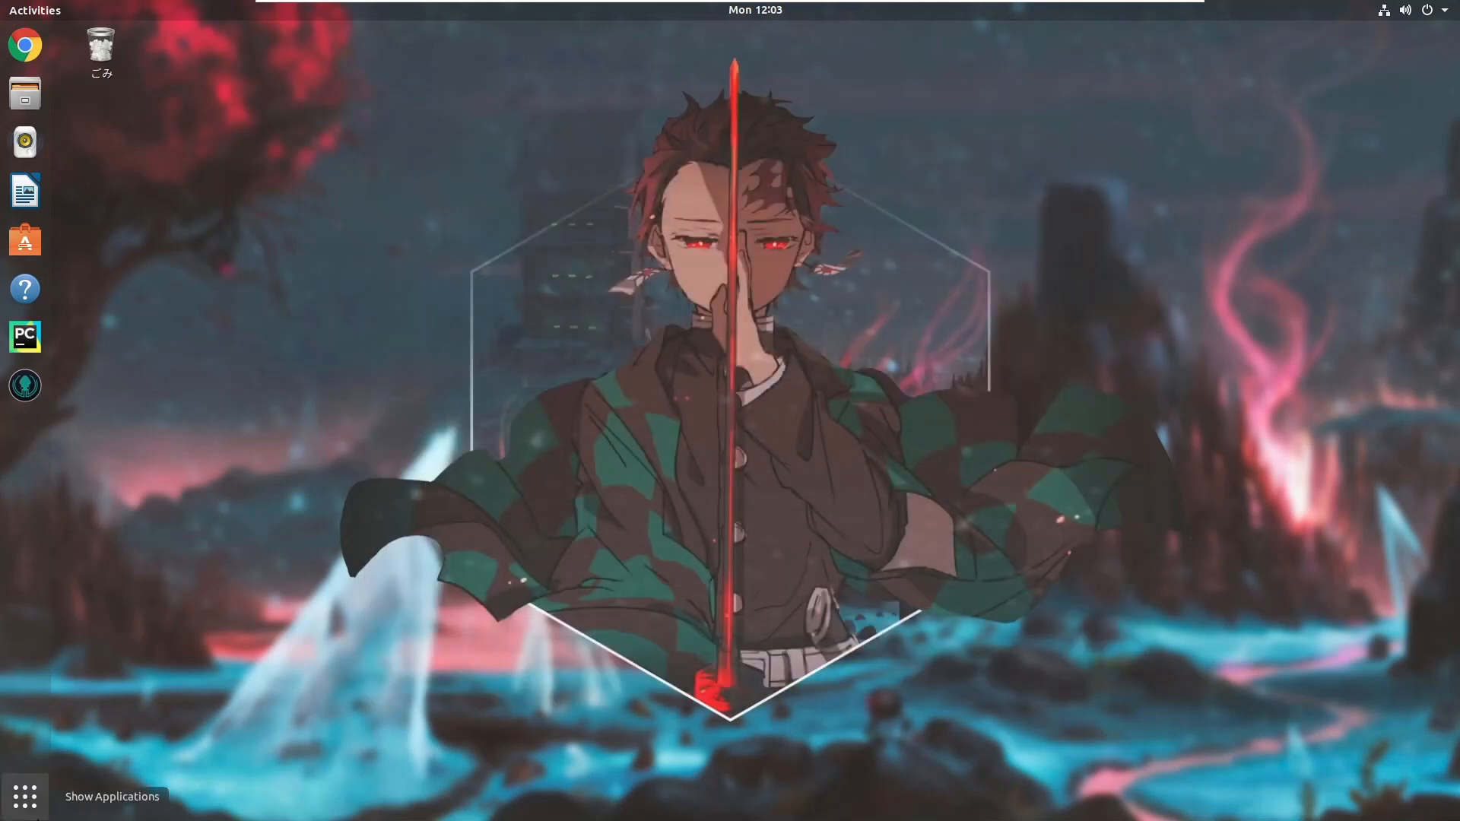
Show all installed applications and browse through both pages of the list
left_click(16, 810)
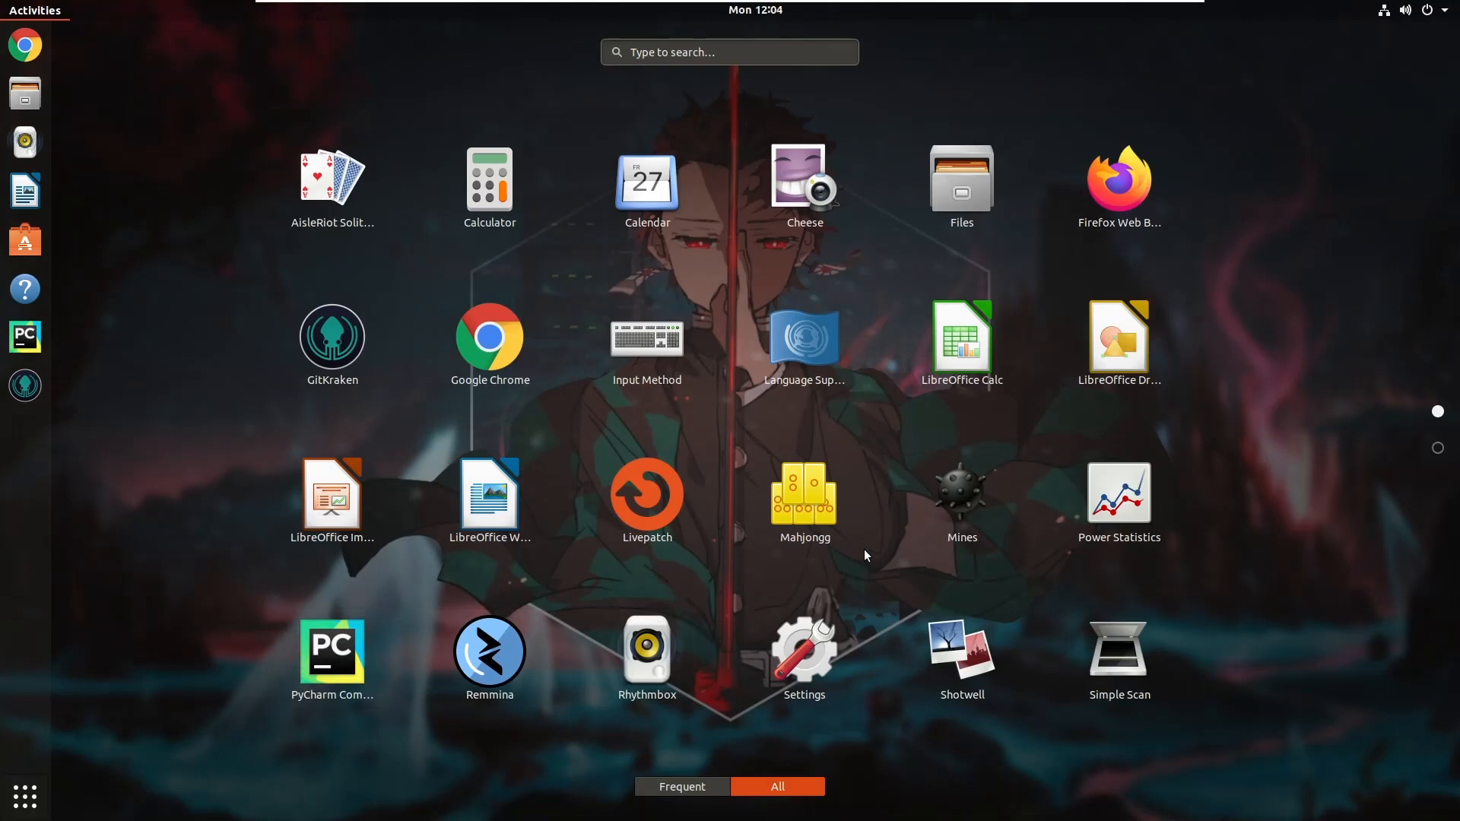
scroll(864, 549, "down", 1)
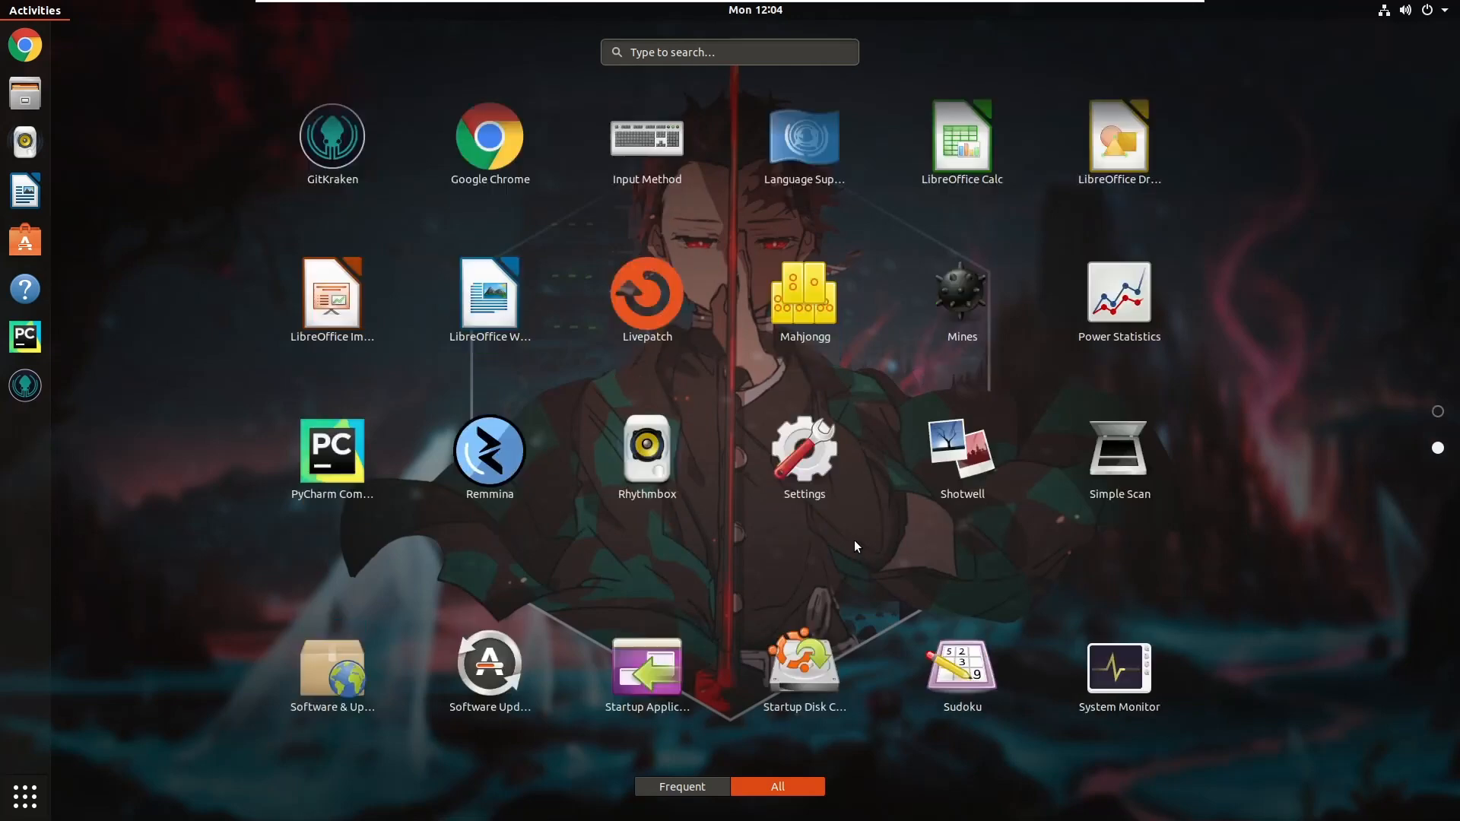
scroll(854, 542, "up", 1)
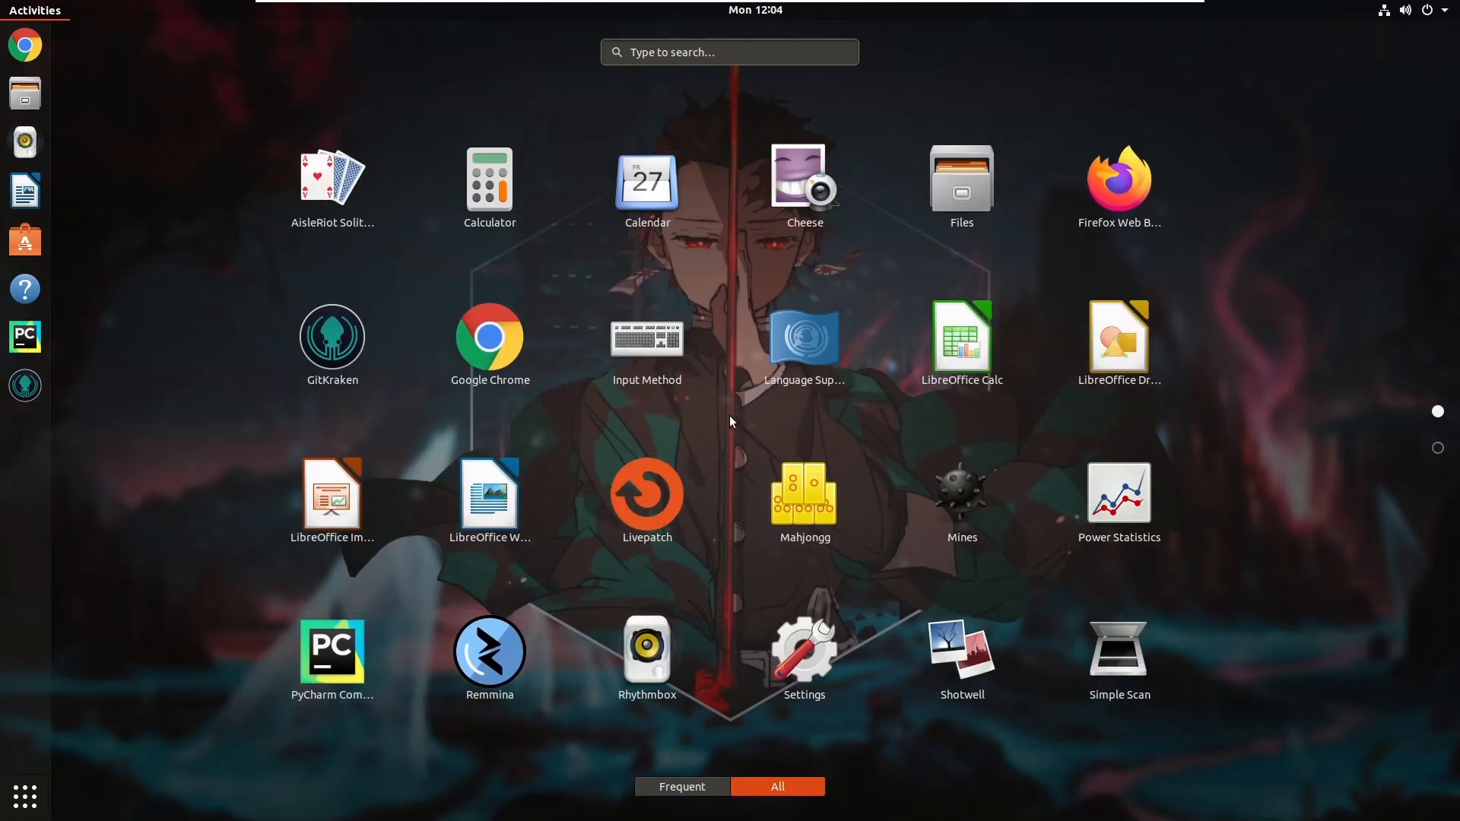
Close the application list, bring up the system's Power Off options, and cancel without shutting down
left_click(12, 816)
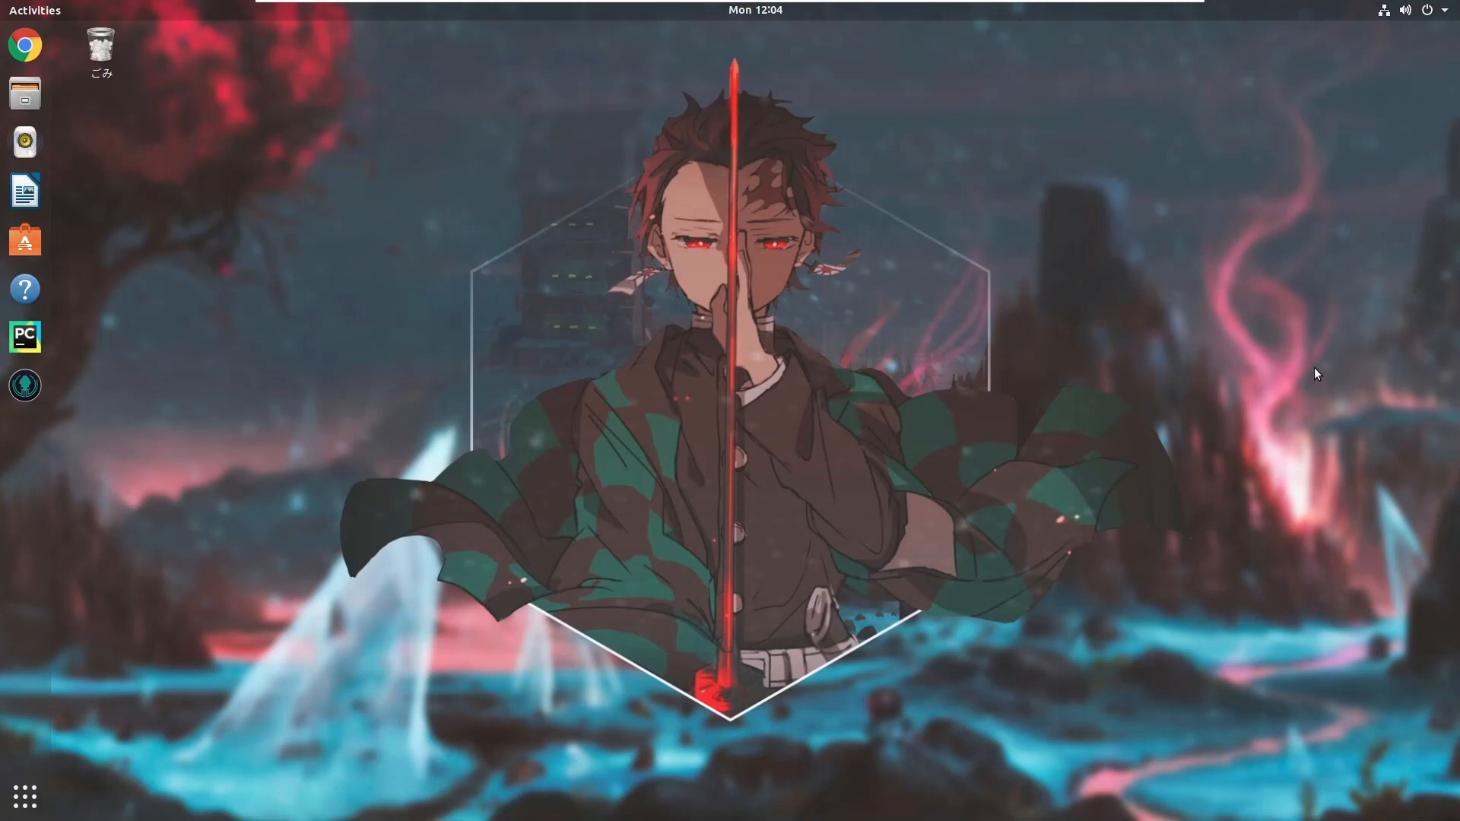
left_click(1437, 11)
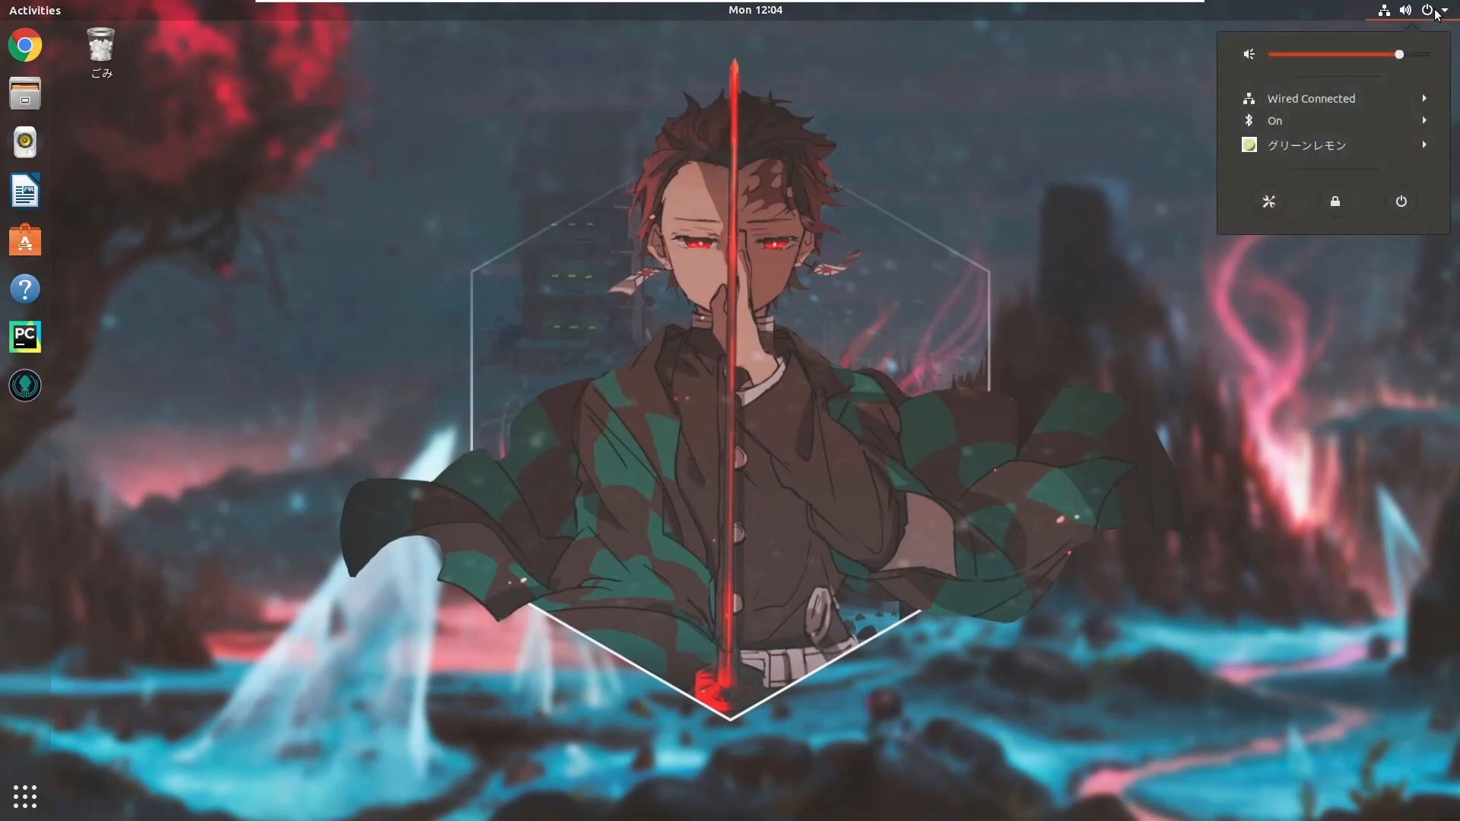
left_click(1399, 200)
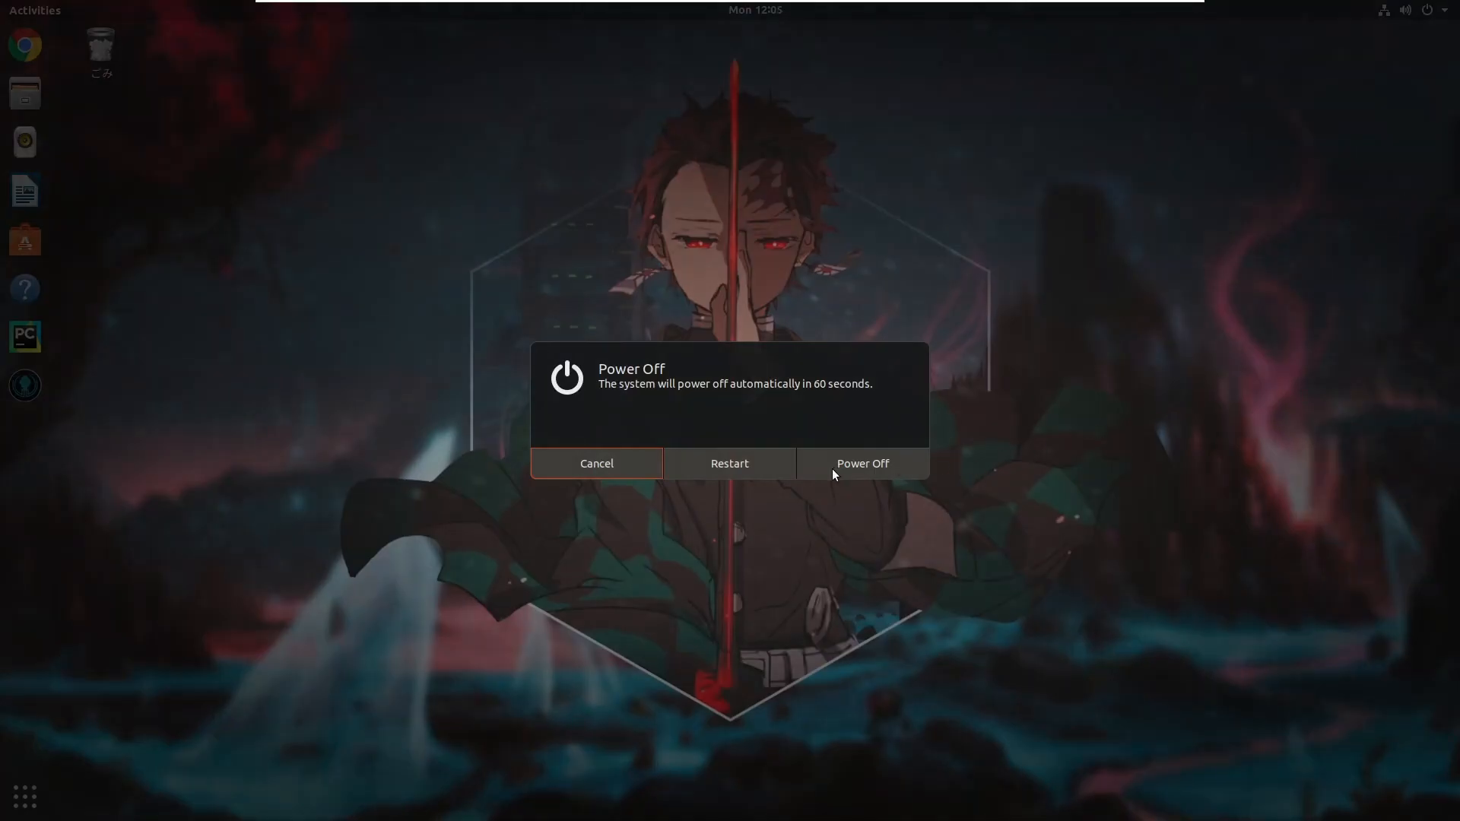
left_click(612, 465)
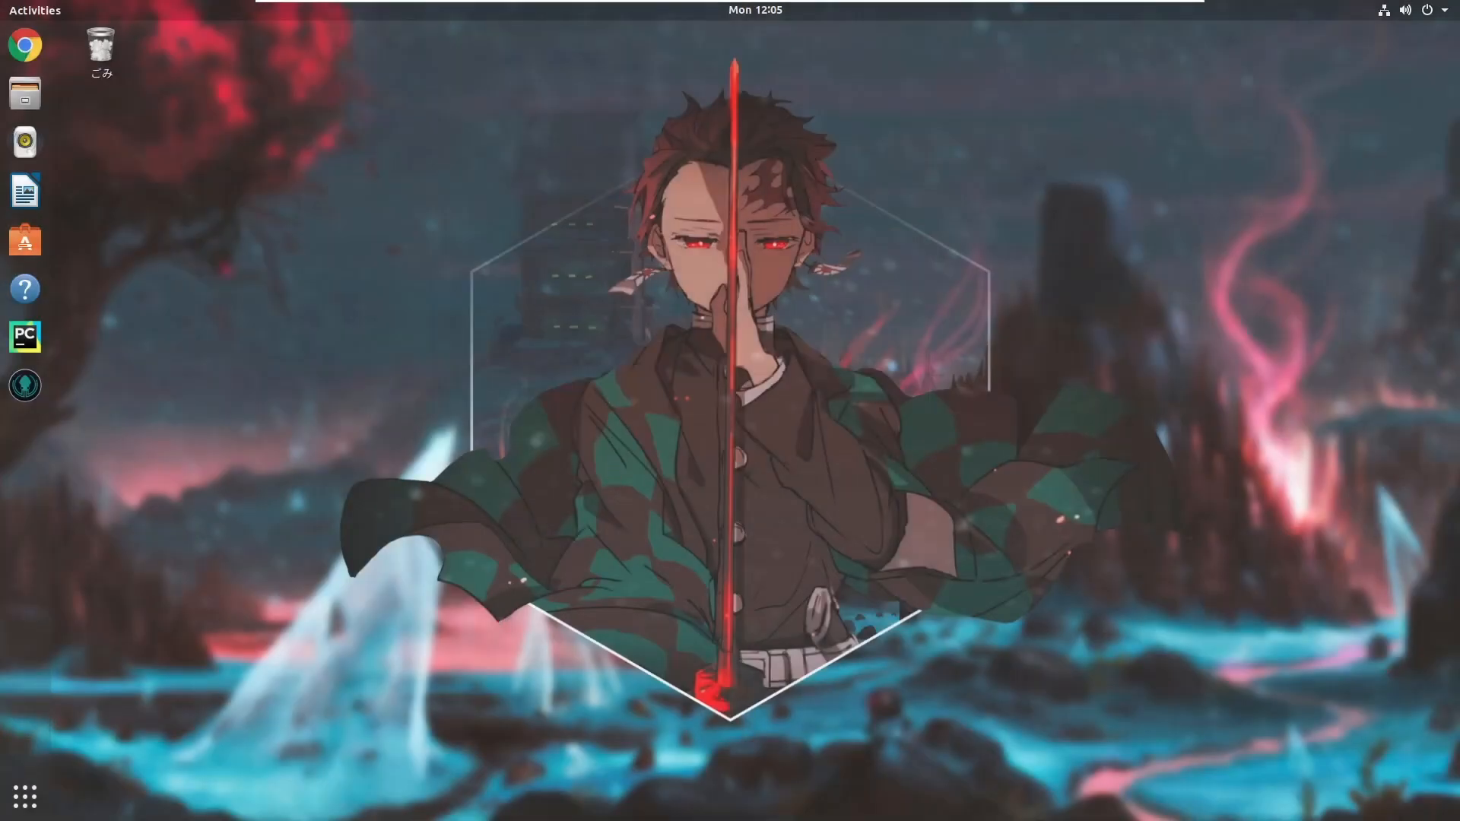
Switch to the OneNote notebook, review the update and shutdown commands on the "Ubuntu 18.04 - Bionic Beaver" page, and minimize the browser window
key("alt+Tab")
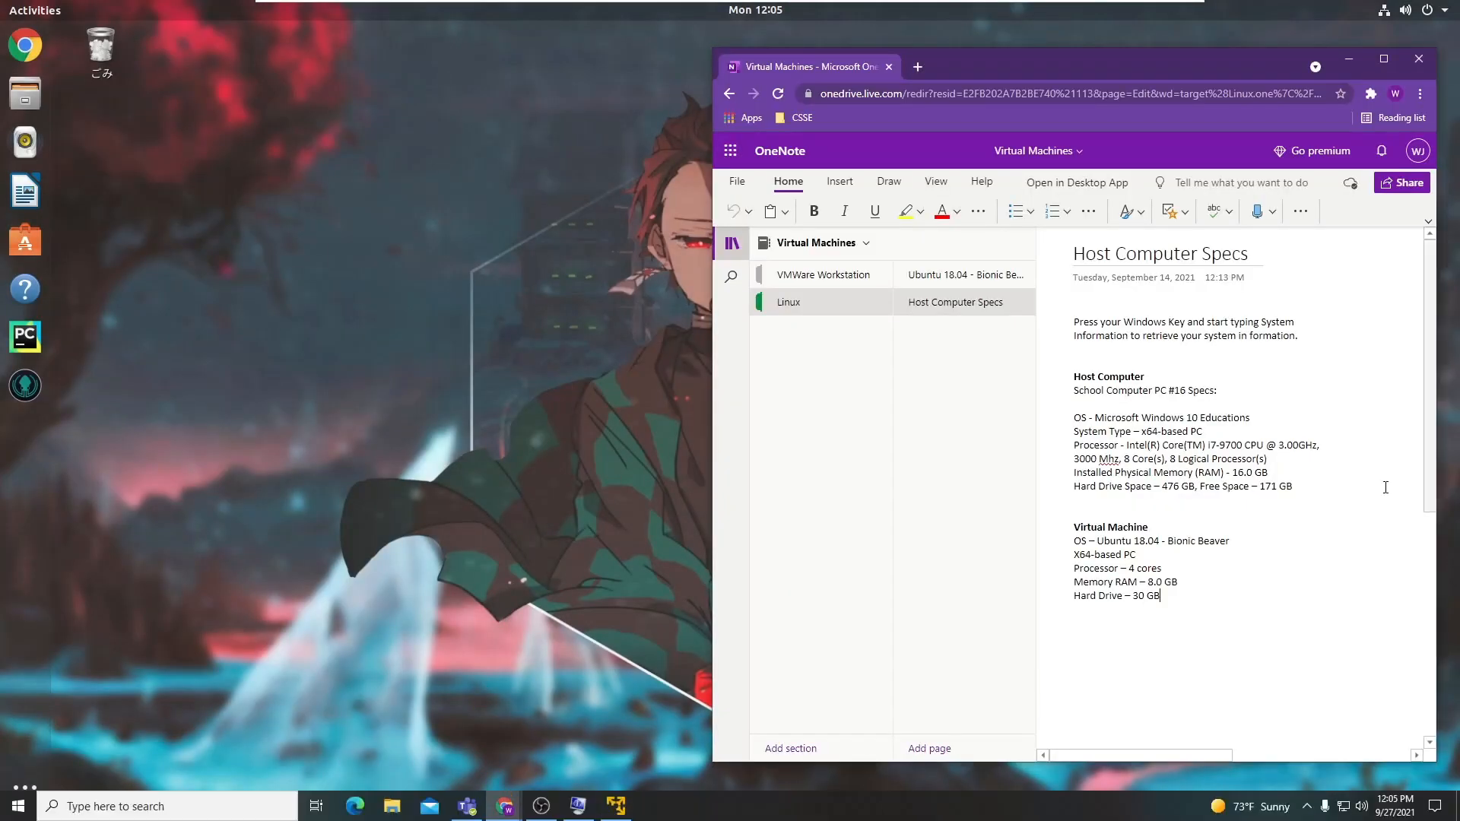
left_click(962, 283)
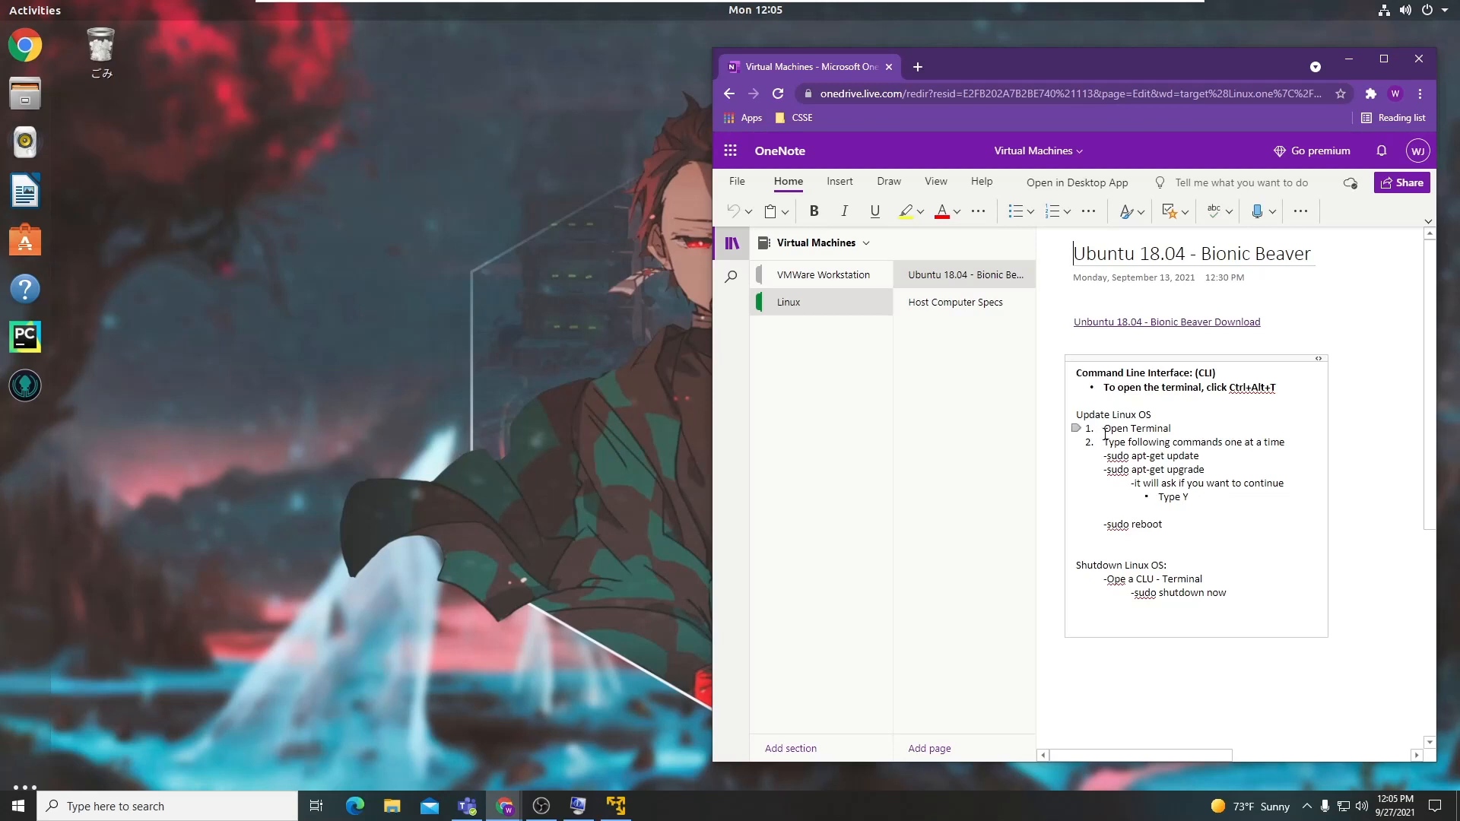
left_click_drag(1100, 433, 1212, 449)
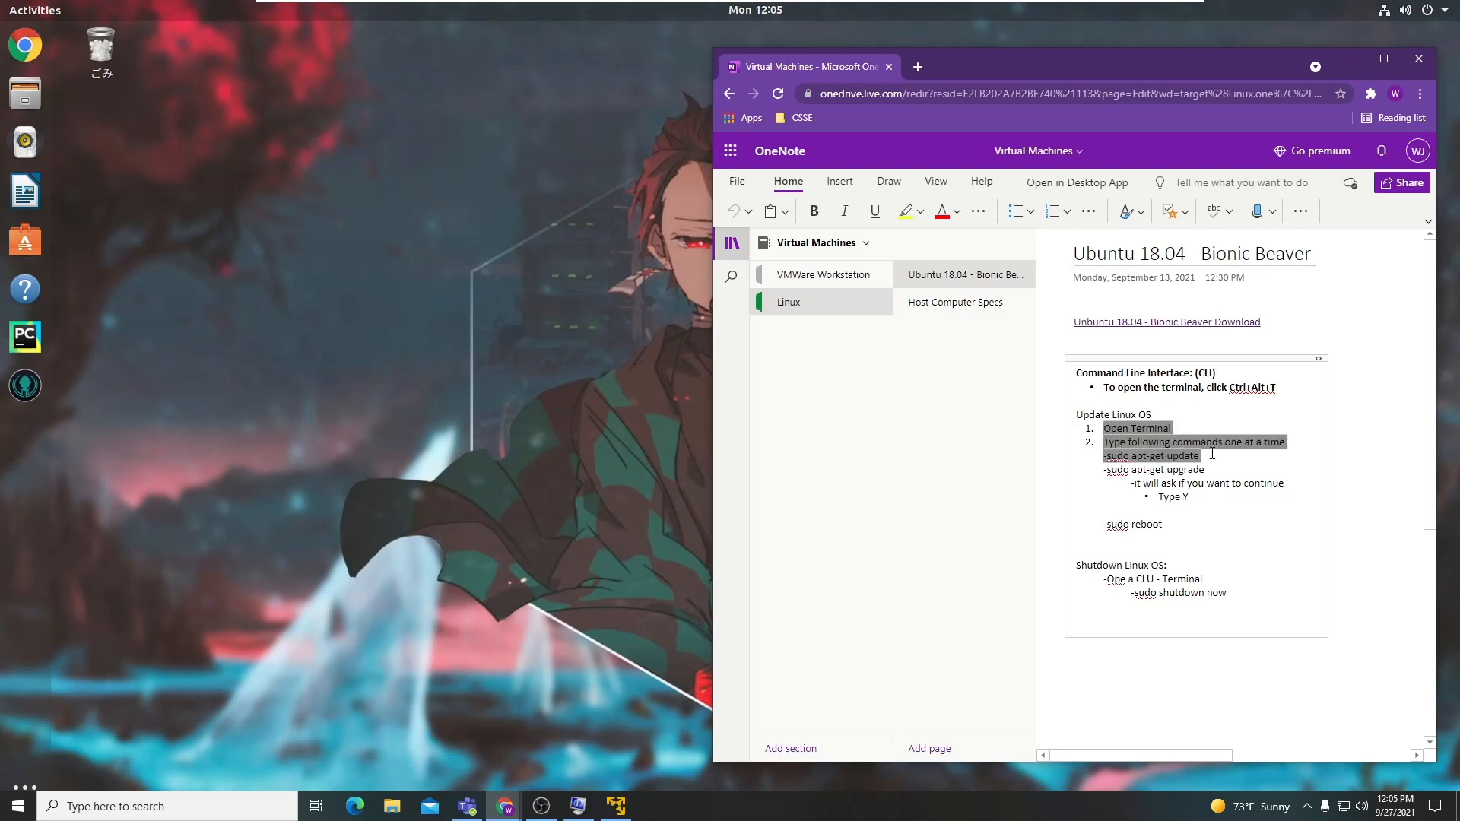
left_click(1104, 510)
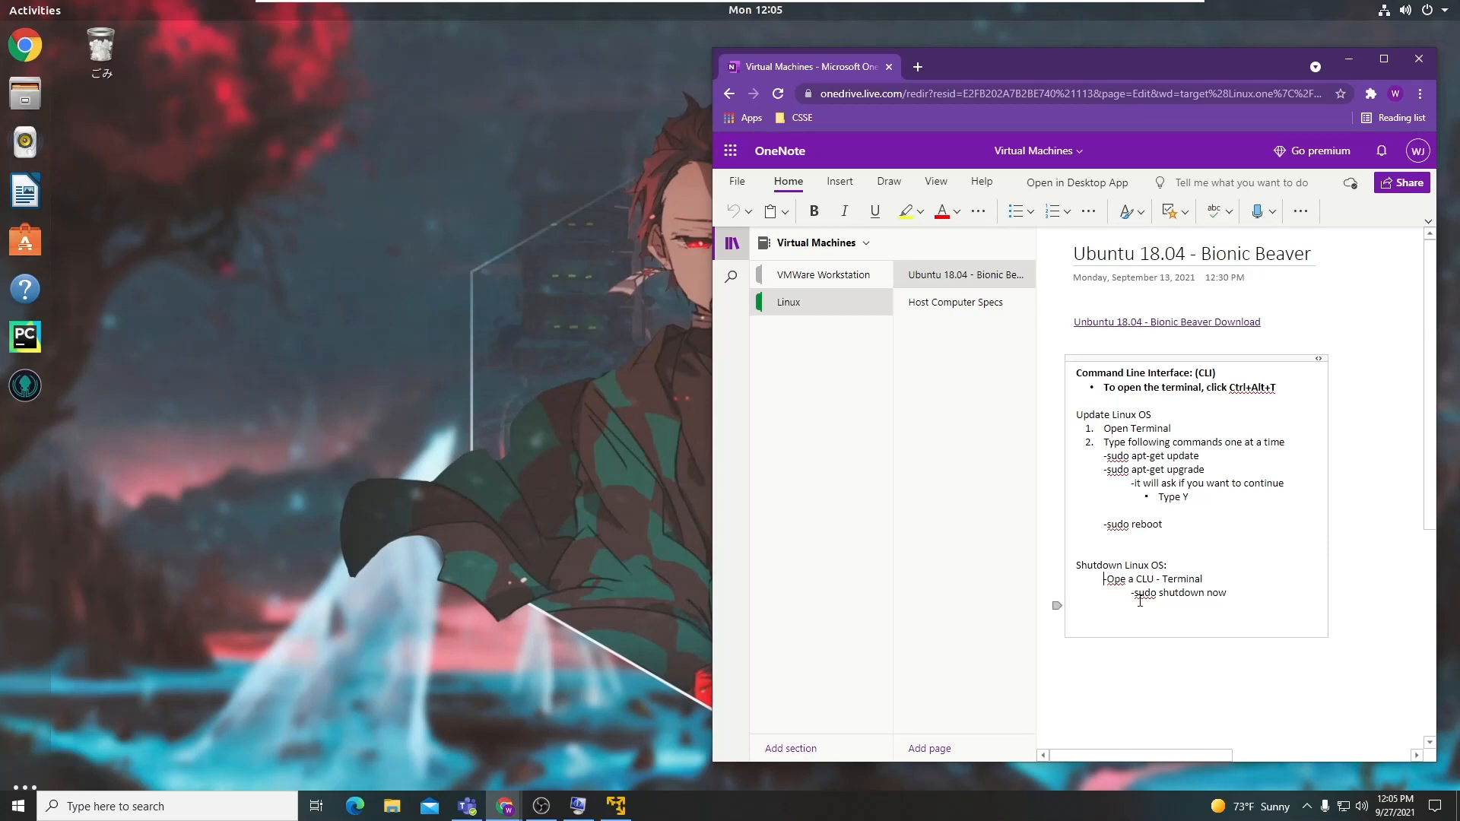
left_click_drag(1131, 592, 1235, 594)
left_click(1235, 594)
left_click(1347, 60)
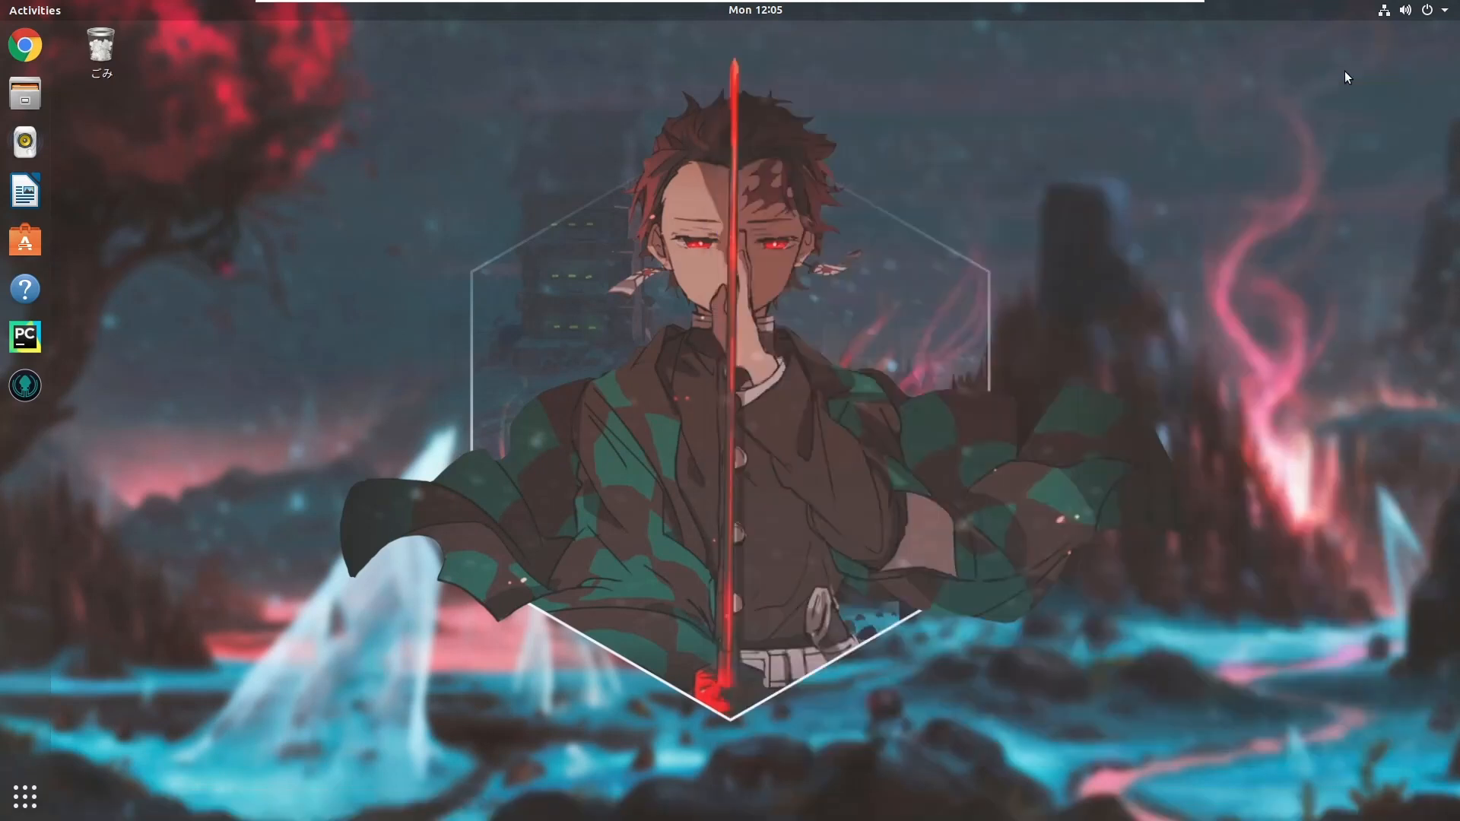
Shut down the Ubuntu virtual machine from a terminal with "sudo shutdown now", authorizing it with the account password
key("ctrl+alt+t")
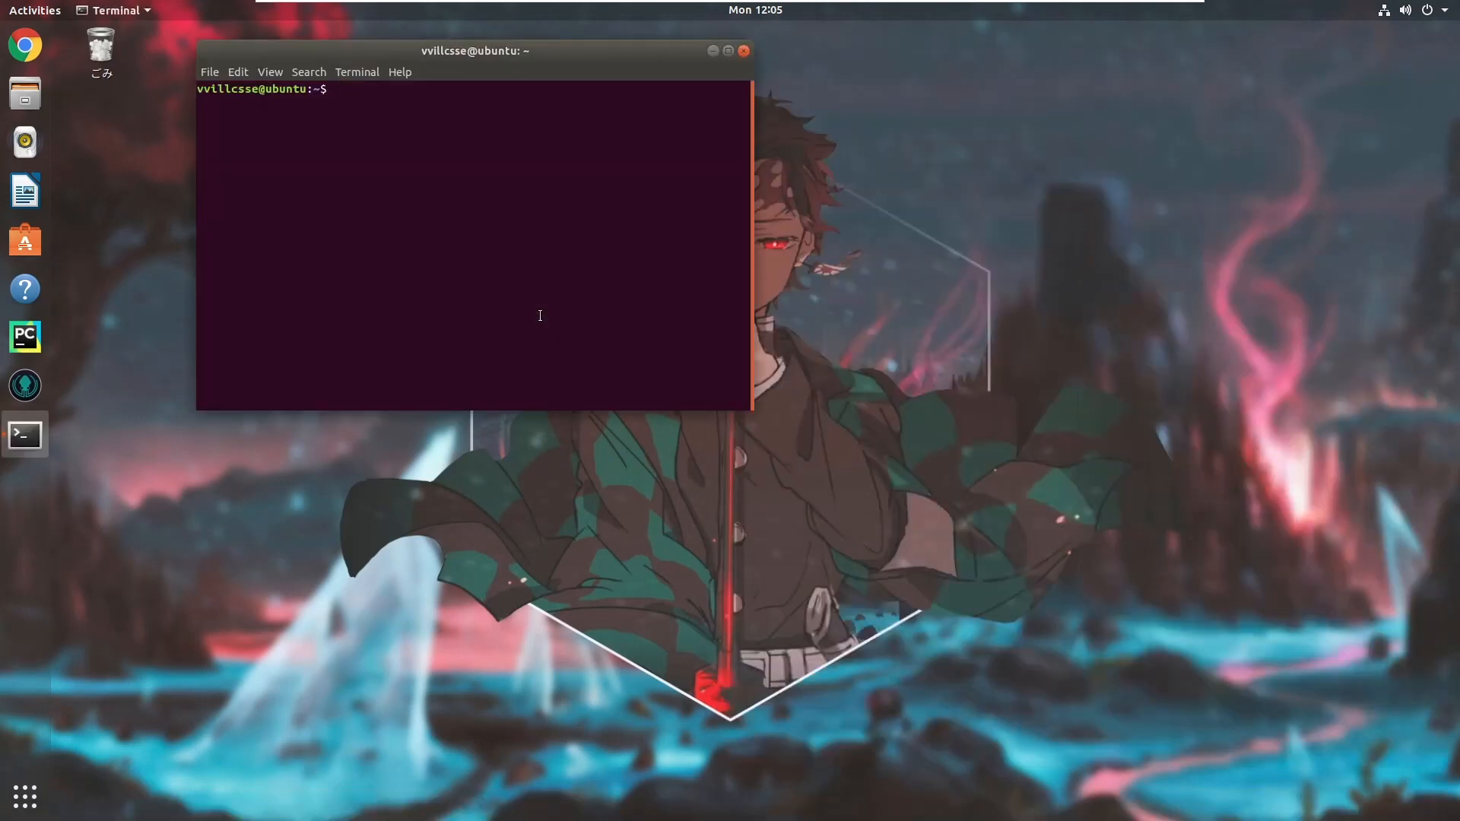
type("sudo shutdown now")
key("Return")
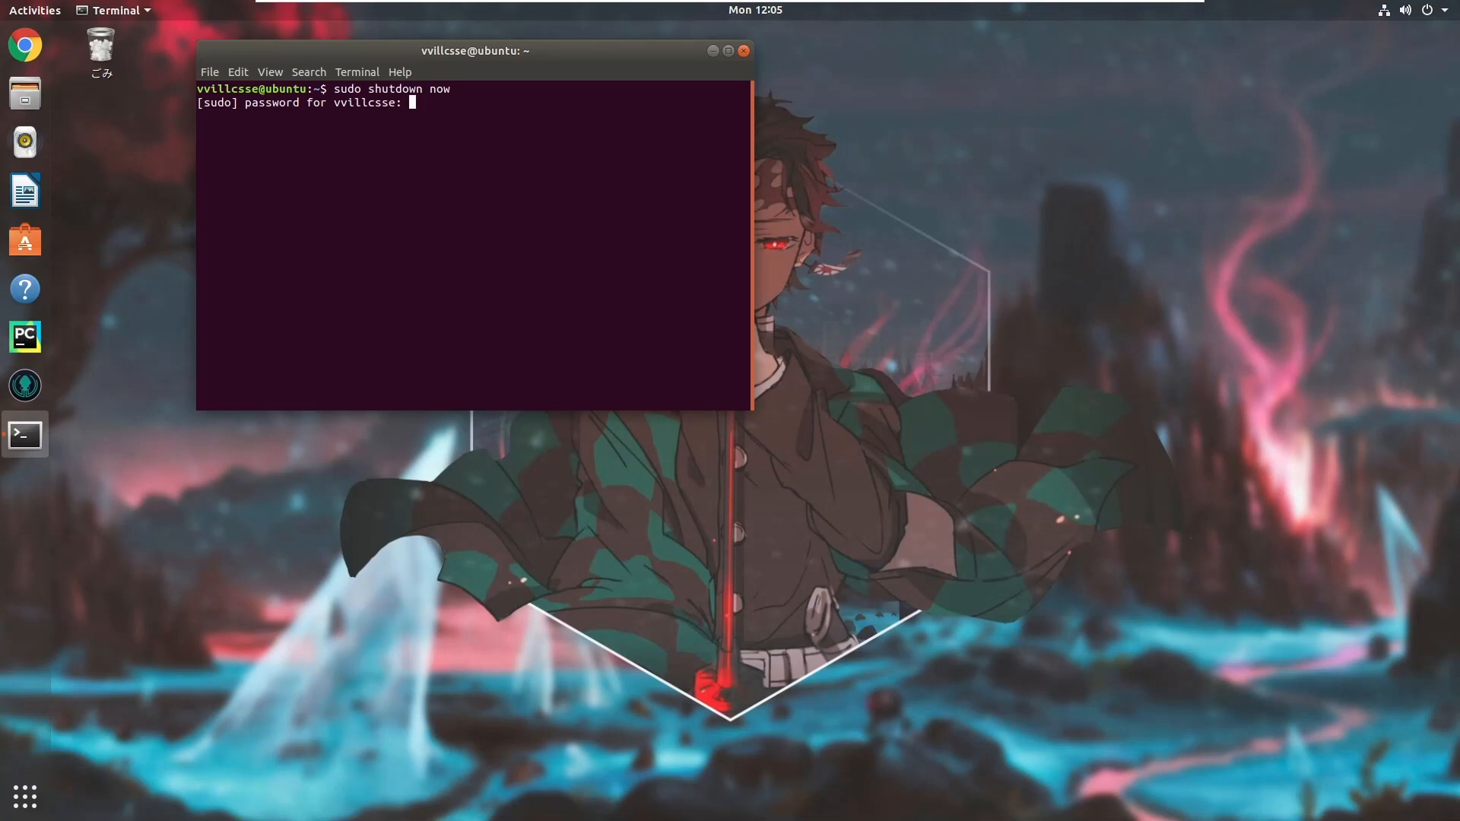
key("Return")
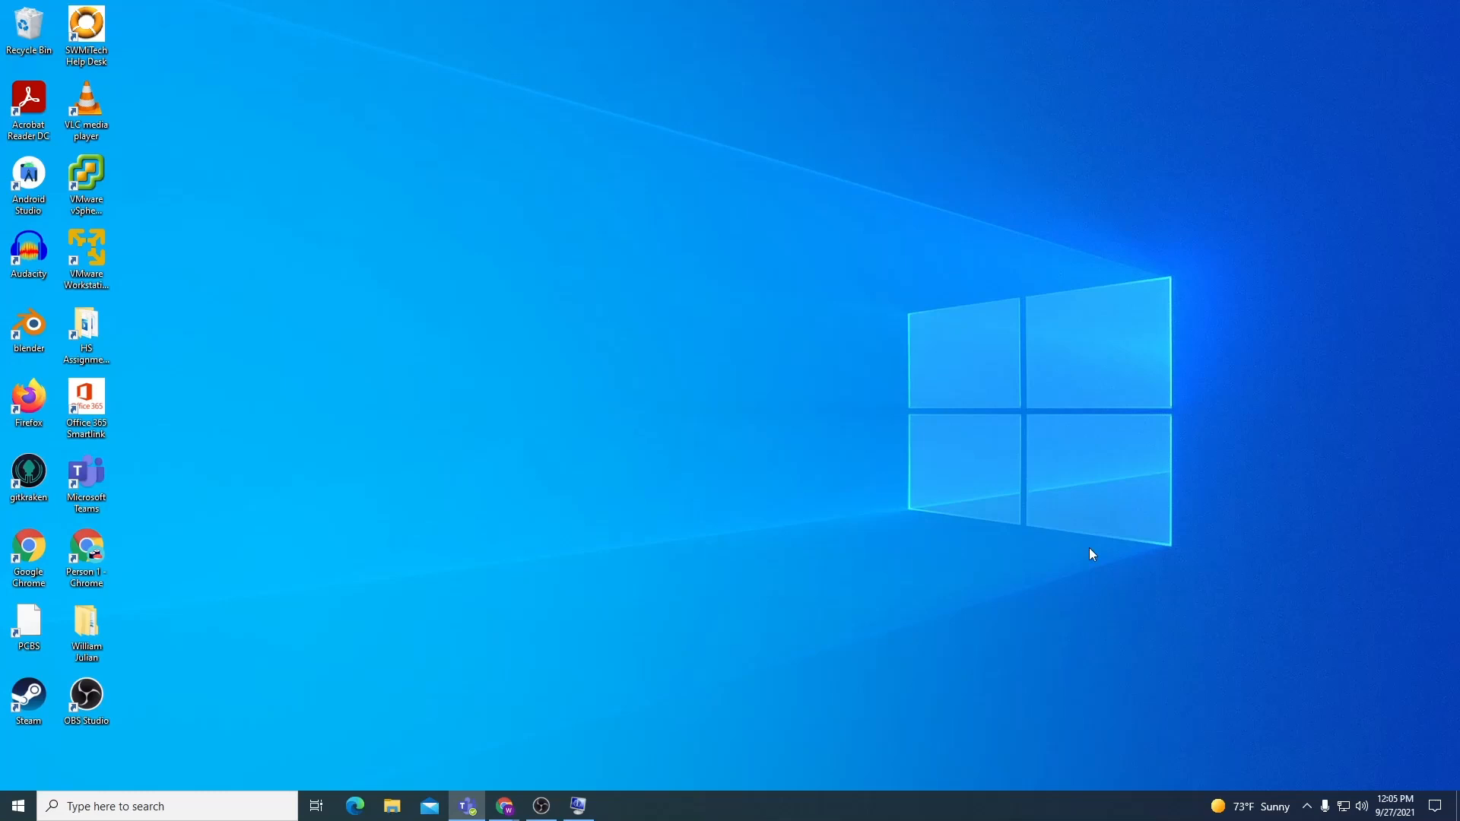
From the personal folder on the Windows desktop, open Virtual Machines, Ubuntu 18.04 Bionic Beaver, and its Back Up folder
double_click(86, 632)
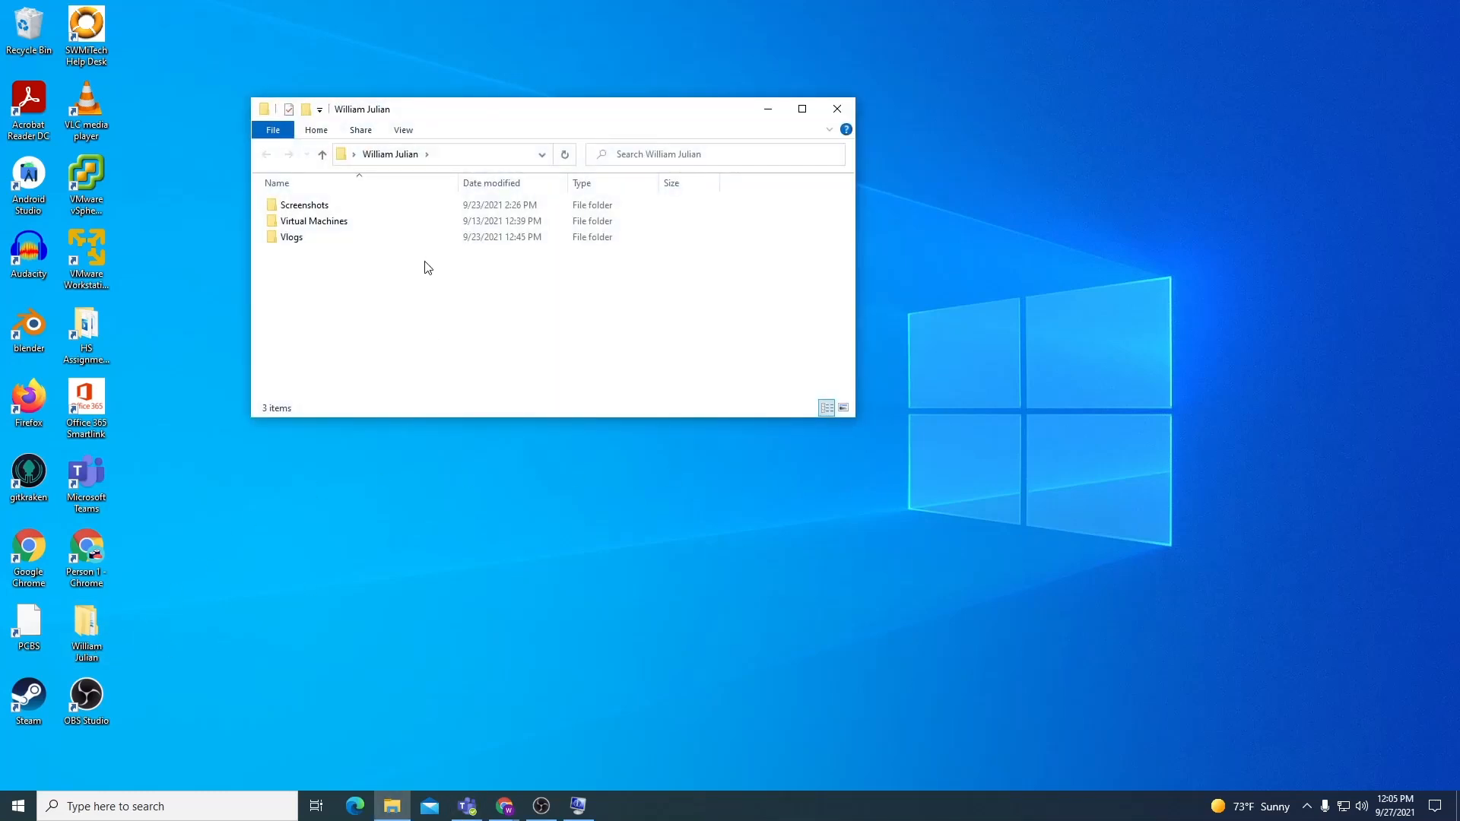
double_click(333, 224)
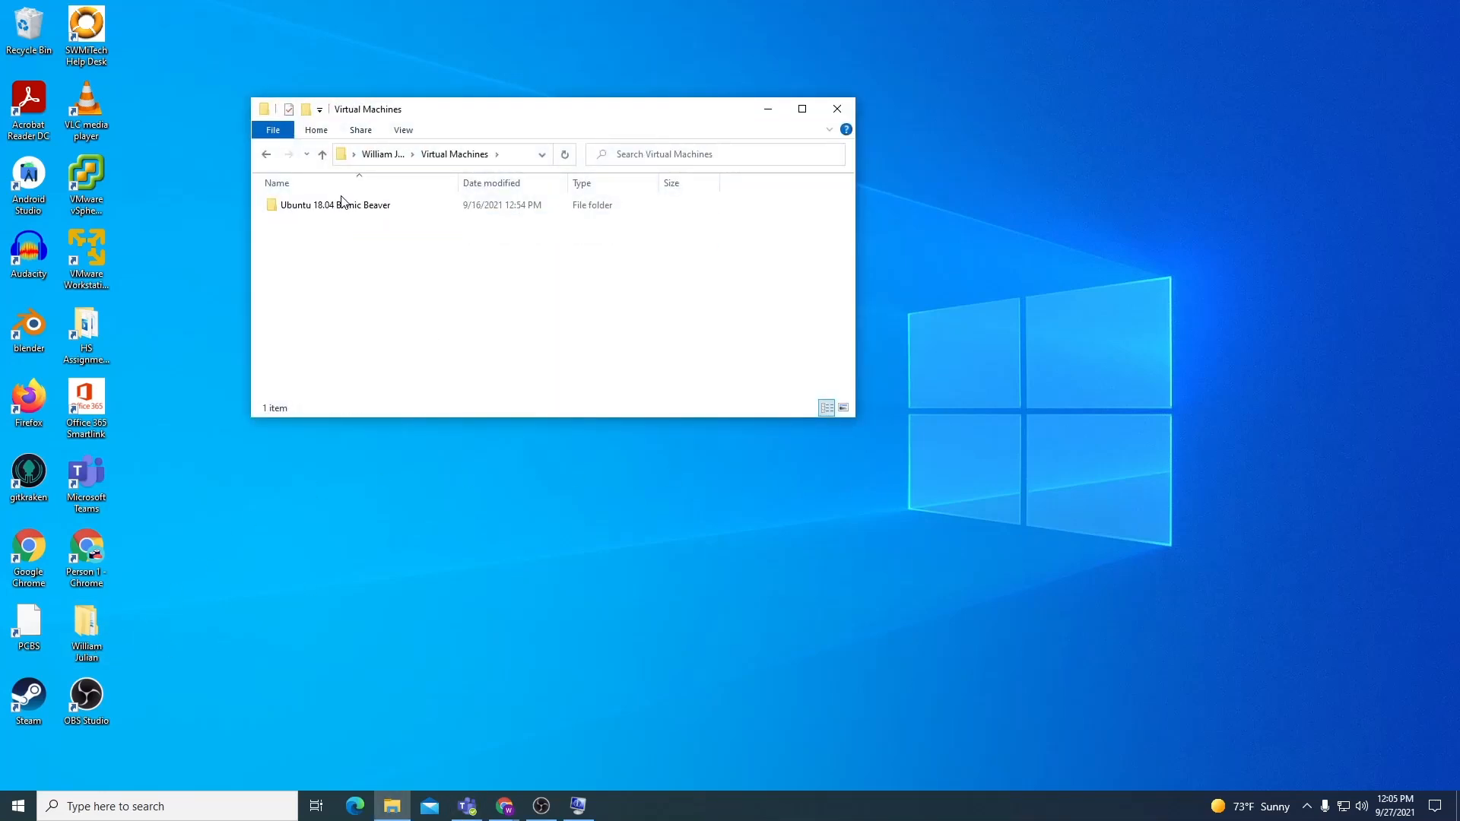
left_click(342, 212)
double_click(342, 206)
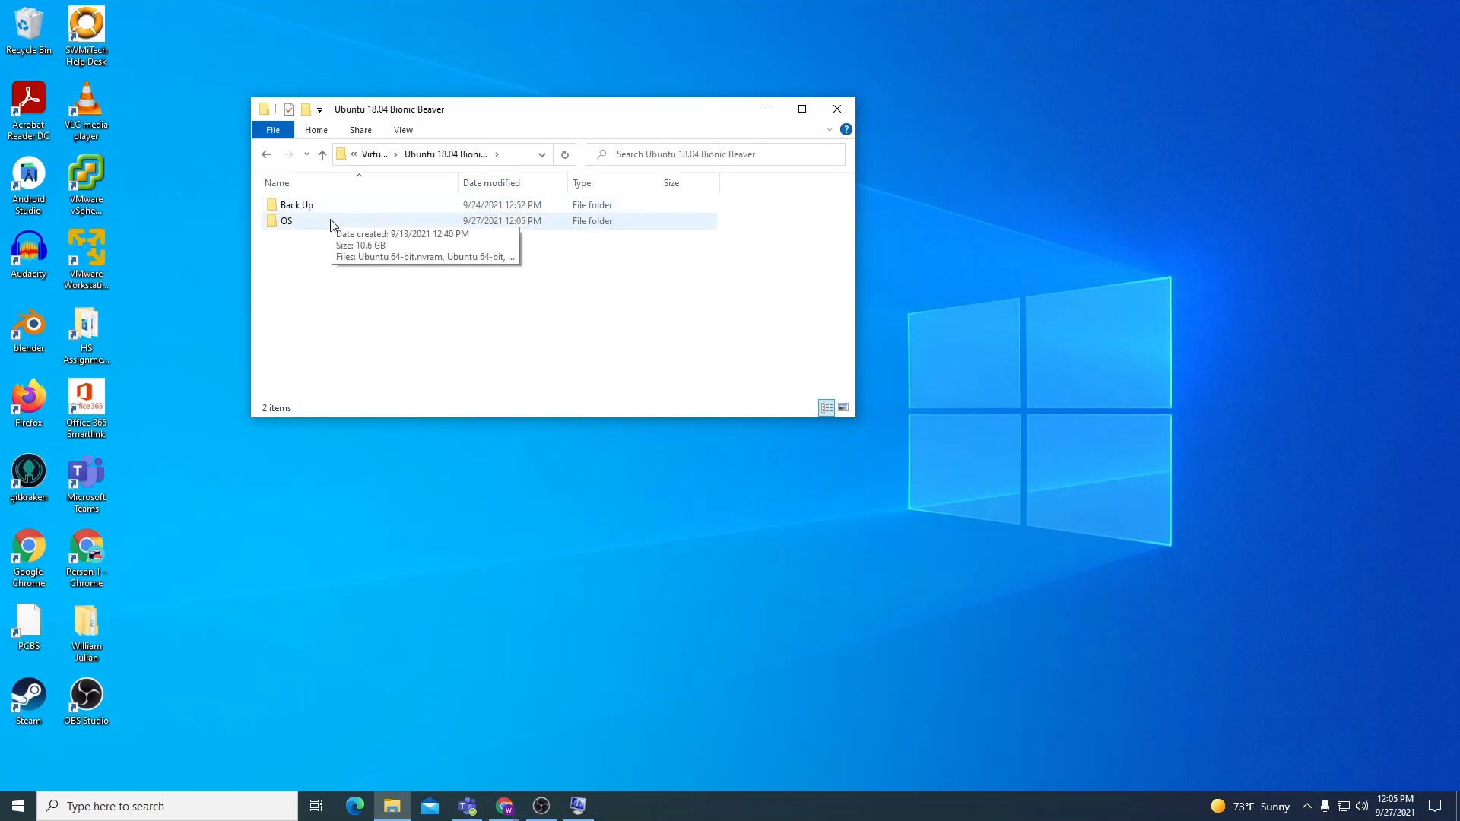
double_click(335, 209)
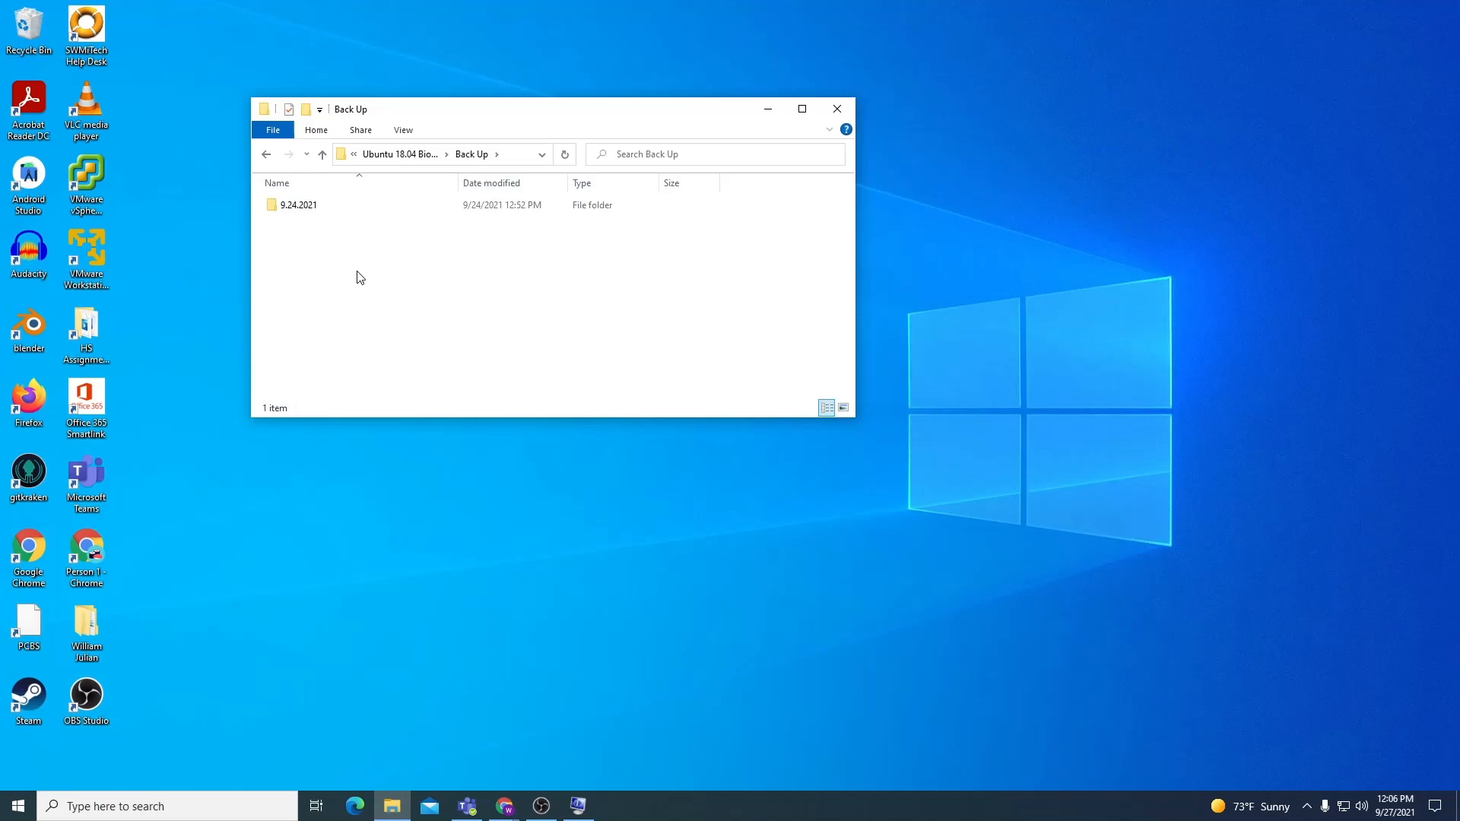
Create a folder named 9.27.2021 in the Back Up folder, closing any extra window opened by mistake
key("ctrl+n")
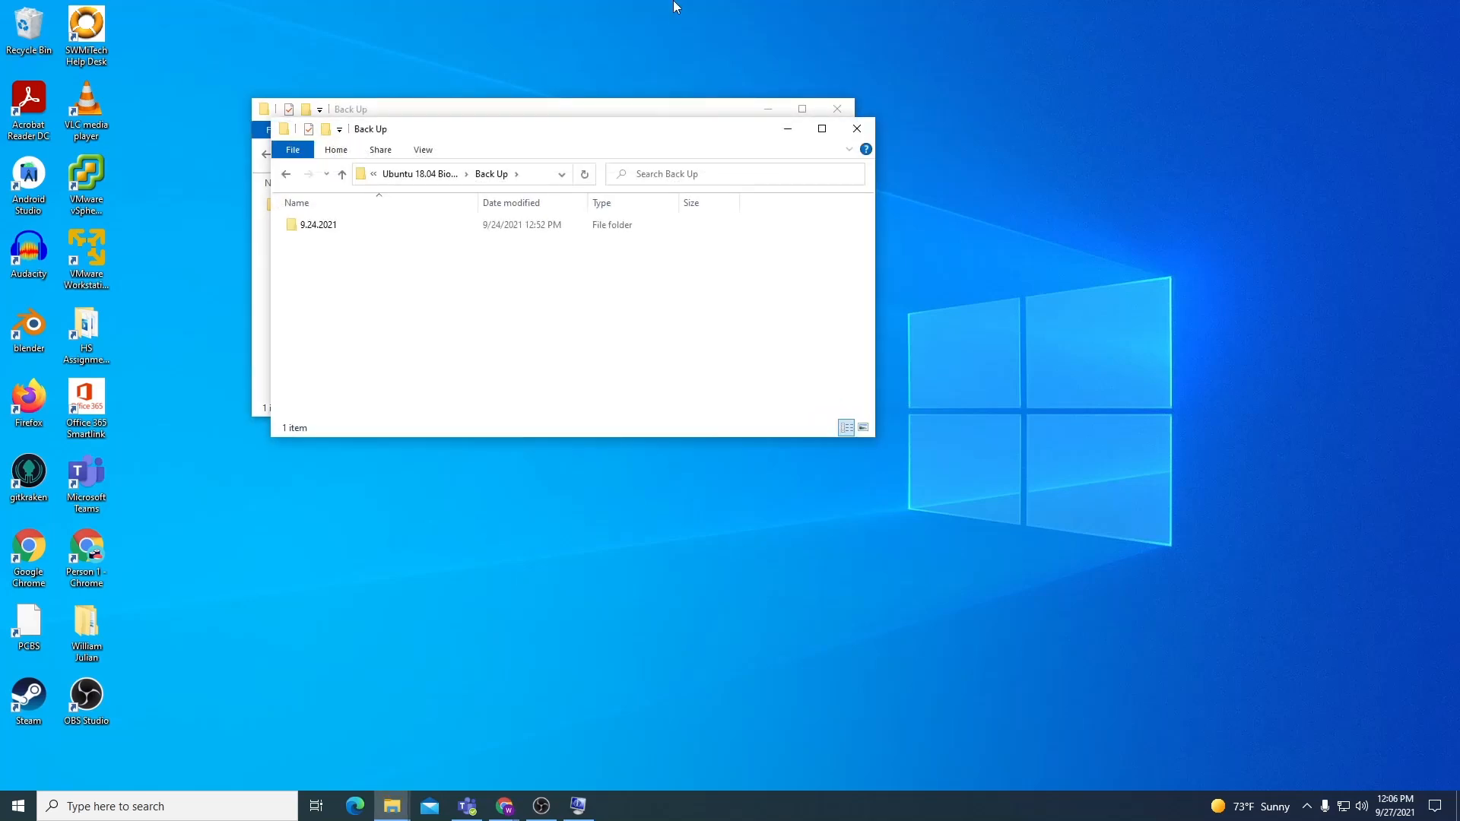
left_click(857, 128)
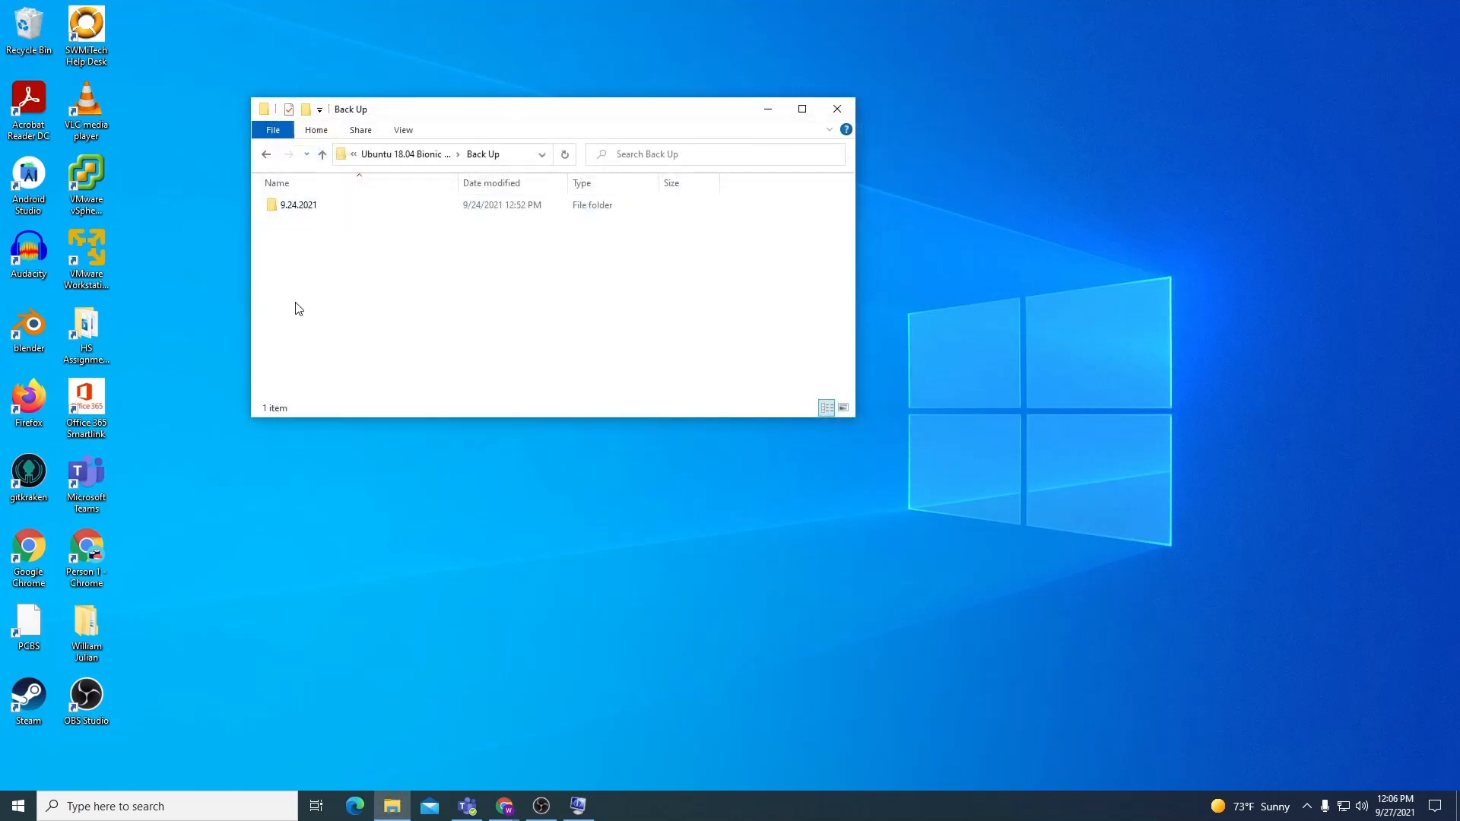
key("ctrl+shift+n")
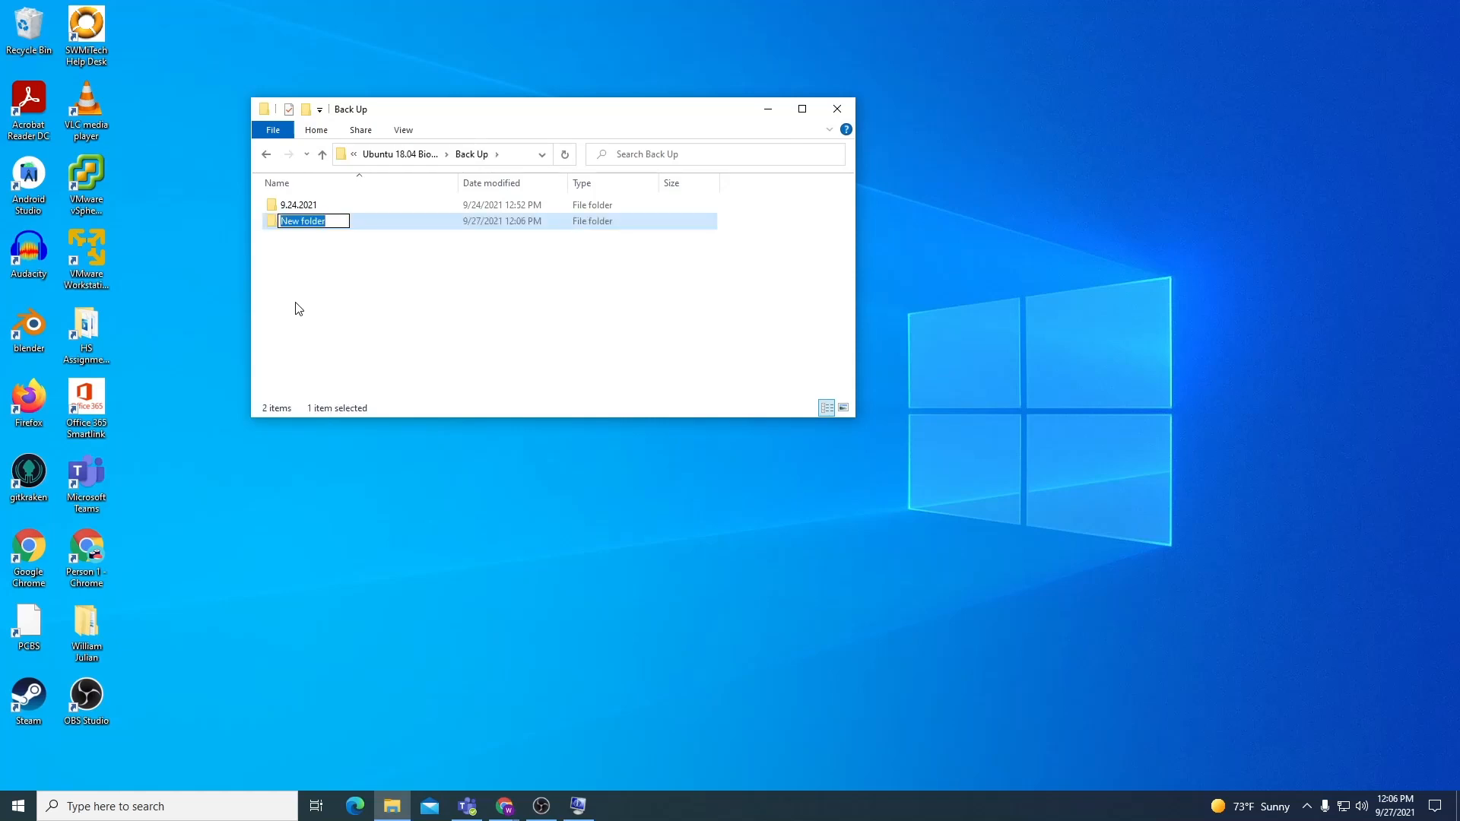
type("9.27.21")
key("BackSpace")
key("BackSpace")
type("2021")
key("Return")
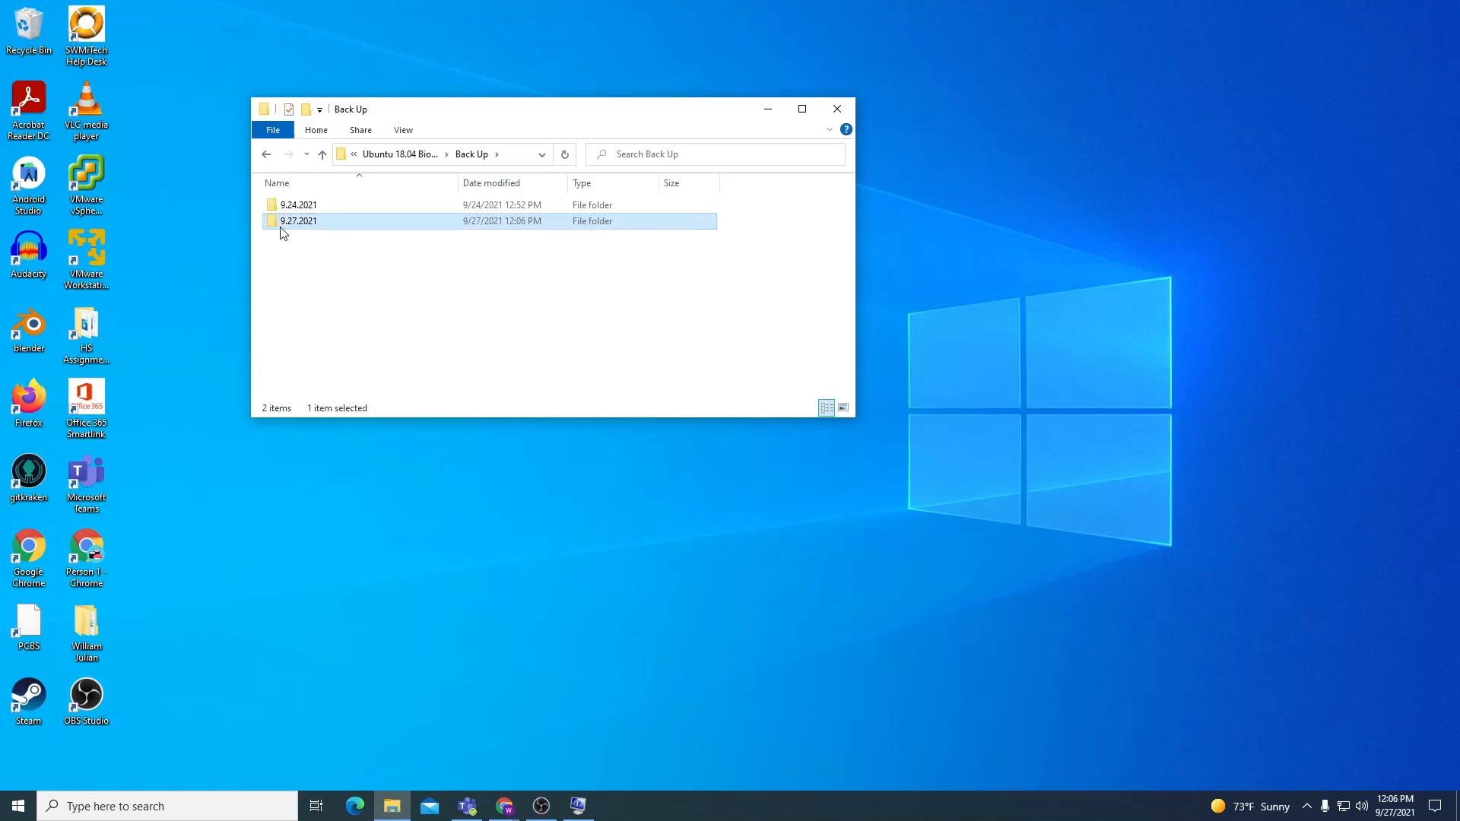
Open the 9.27.2021 folder and, in a second window beside it, the OS folder of Ubuntu 18.04 Bionic Beaver
double_click(347, 225)
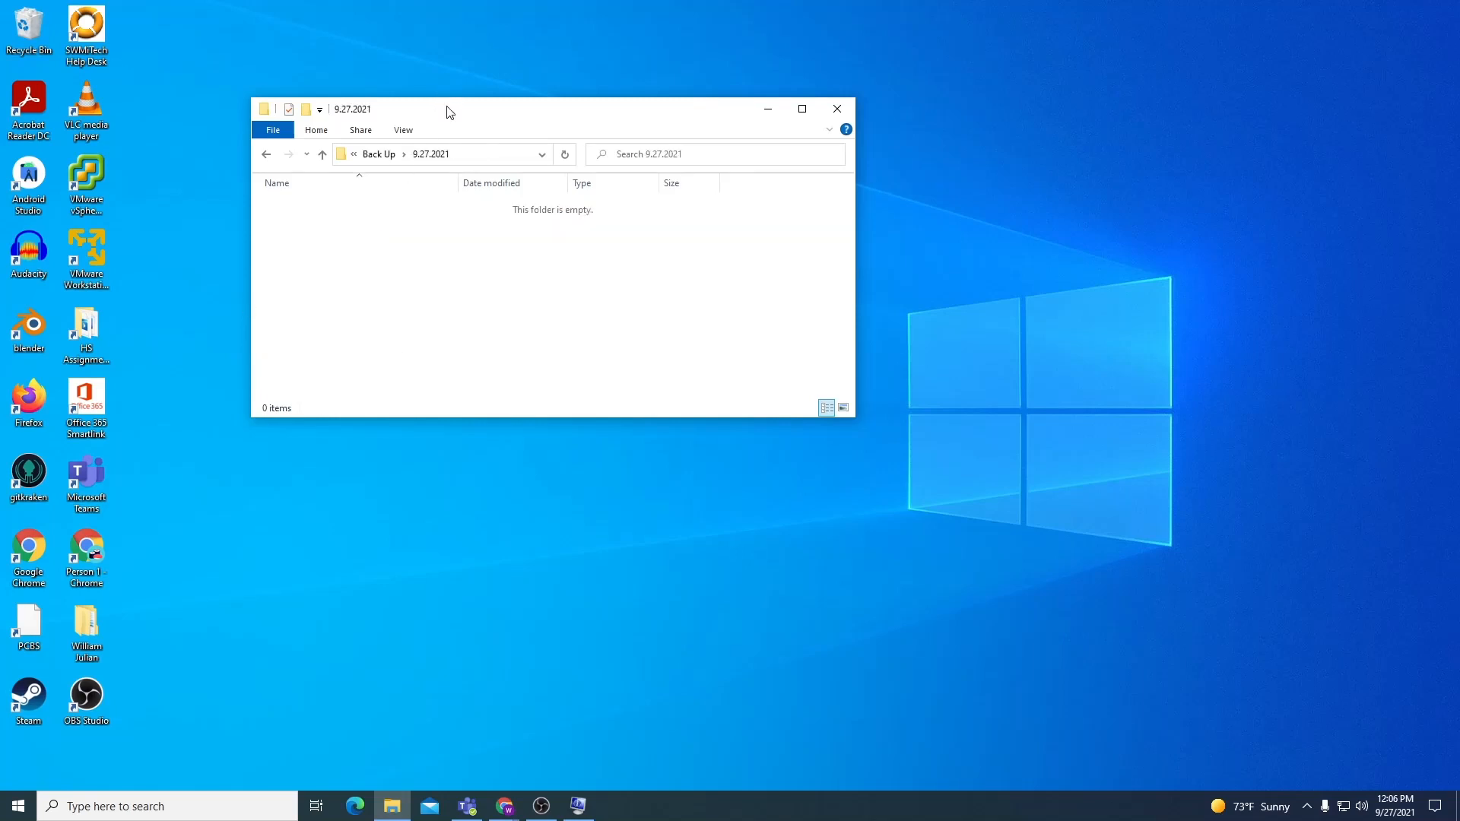
left_click_drag(449, 111, 987, 104)
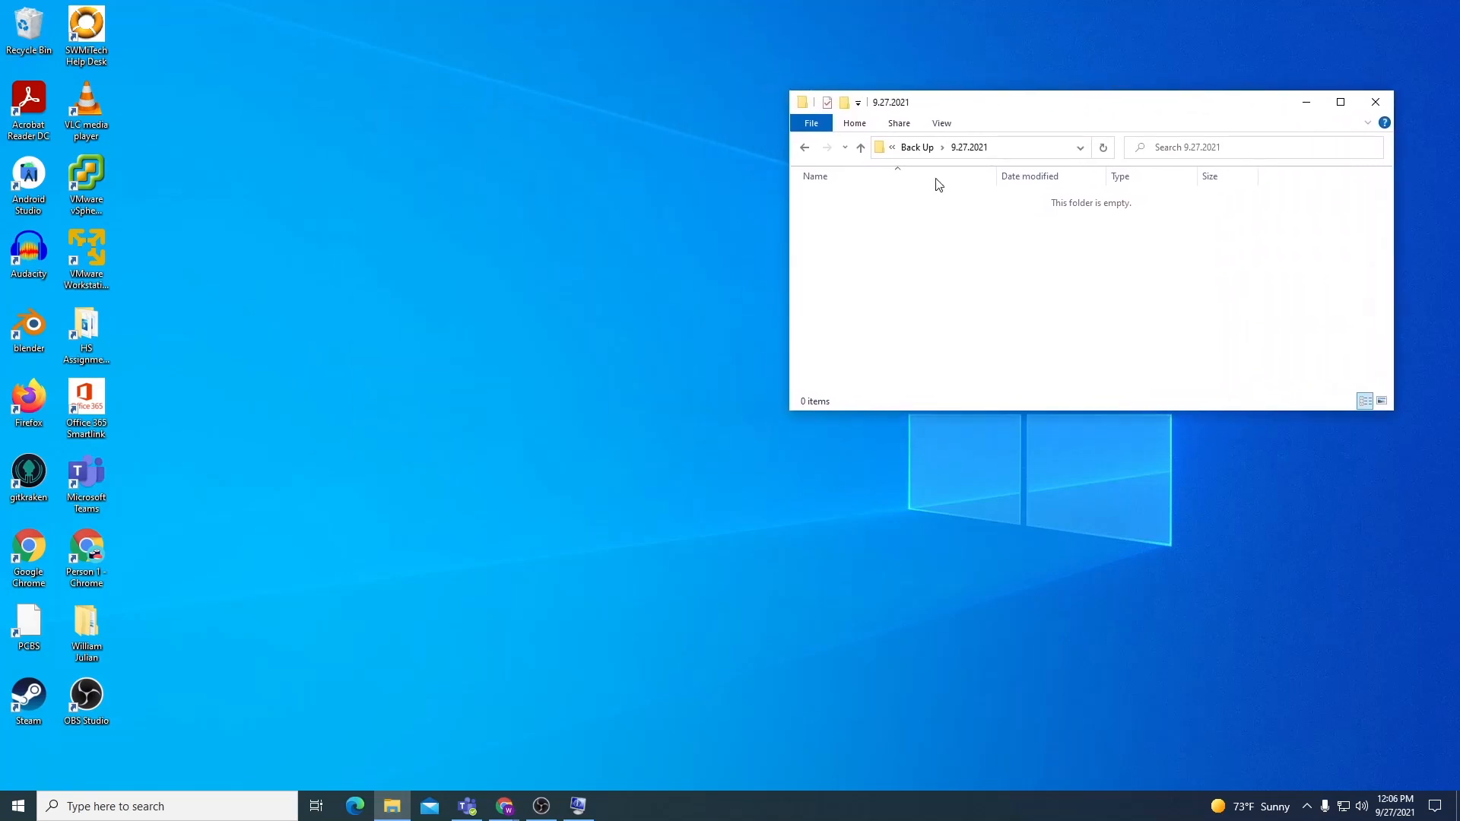
double_click(97, 626)
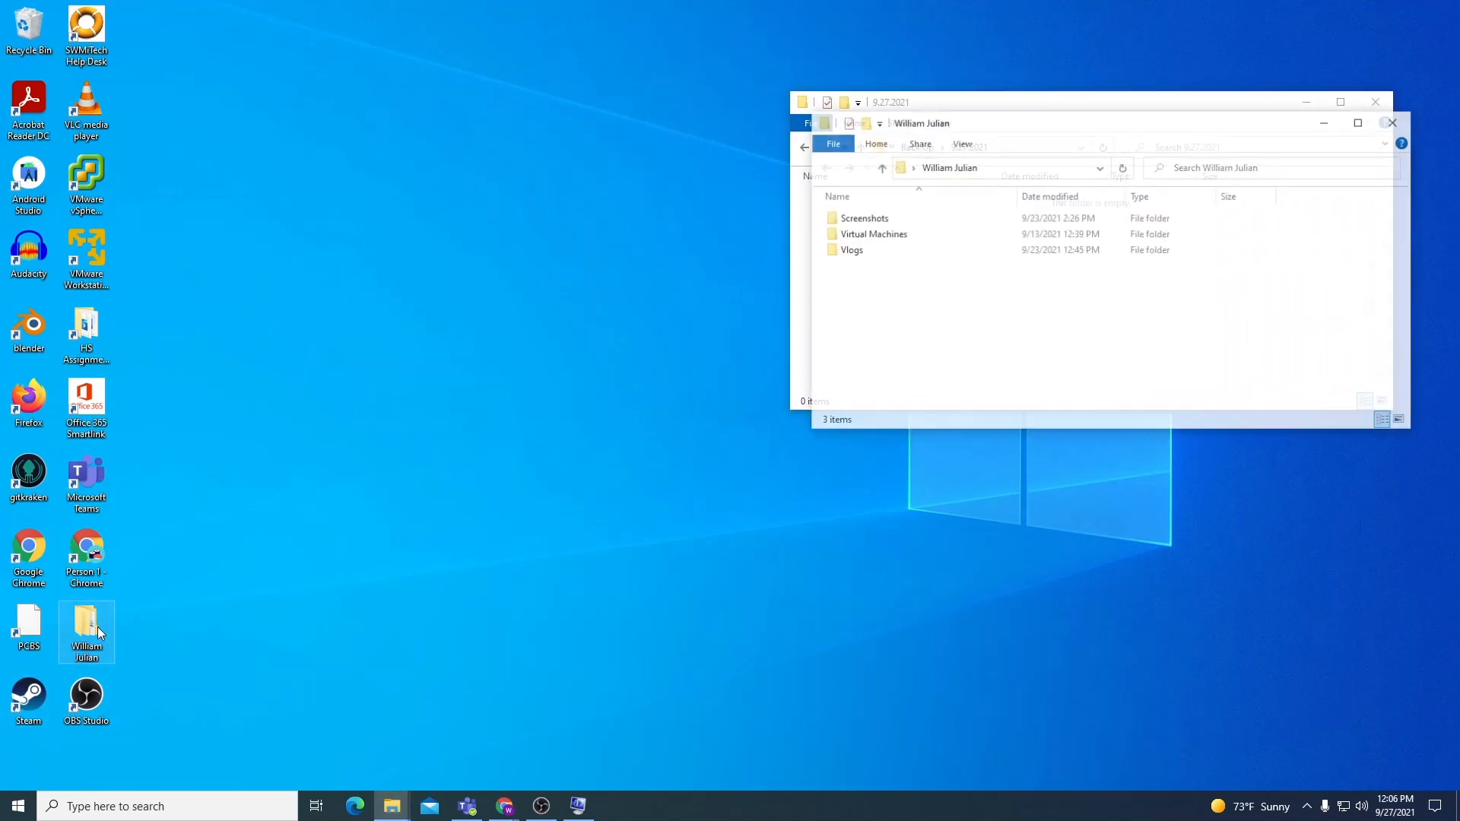
left_click_drag(1050, 130, 366, 140)
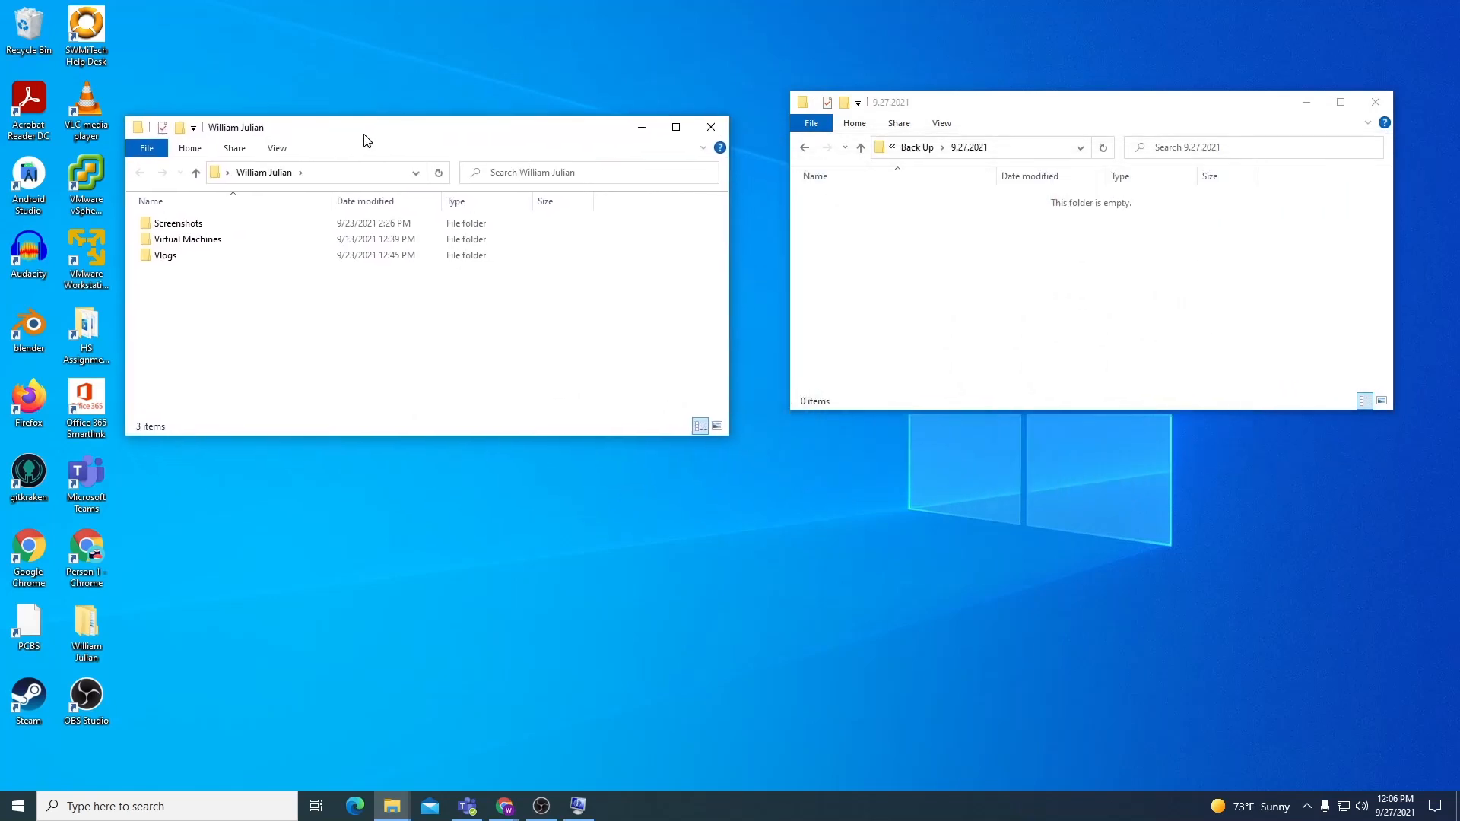
double_click(204, 240)
double_click(228, 224)
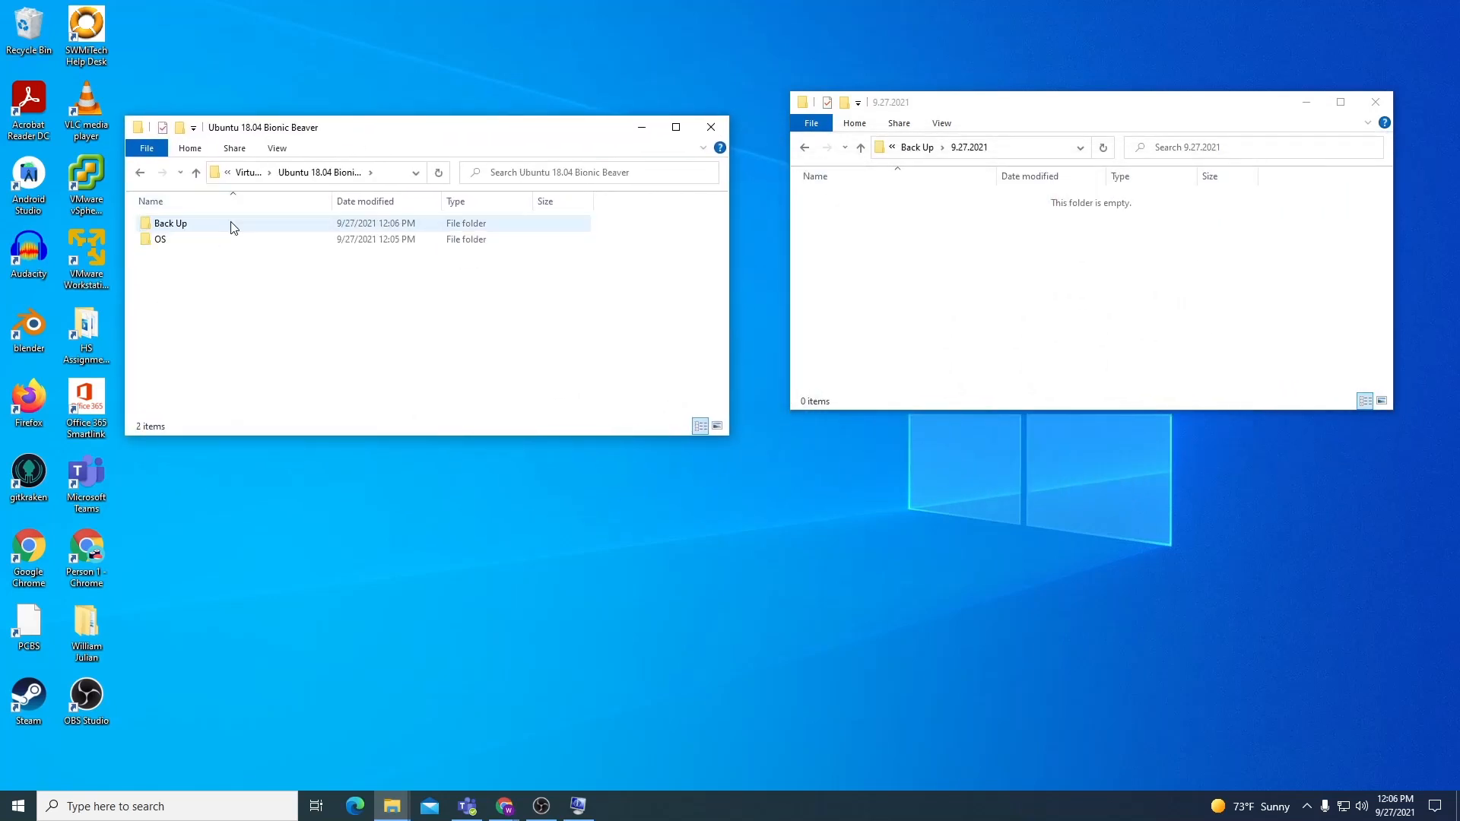
double_click(232, 247)
Copy all files from the OS folder into the 9.27.2021 backup folder
scroll(386, 293, "down", 2)
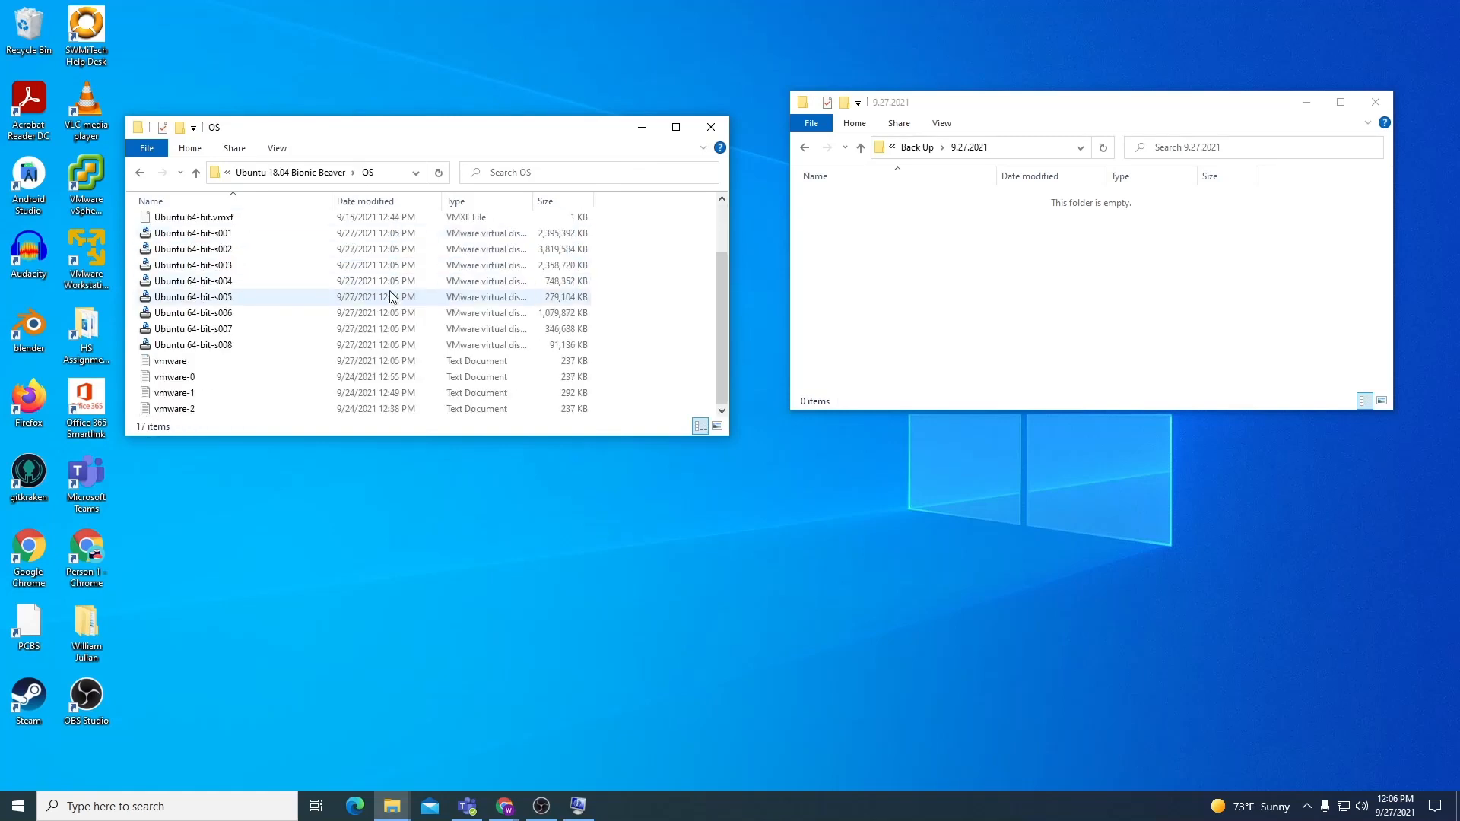
scroll(390, 295, "up", 2)
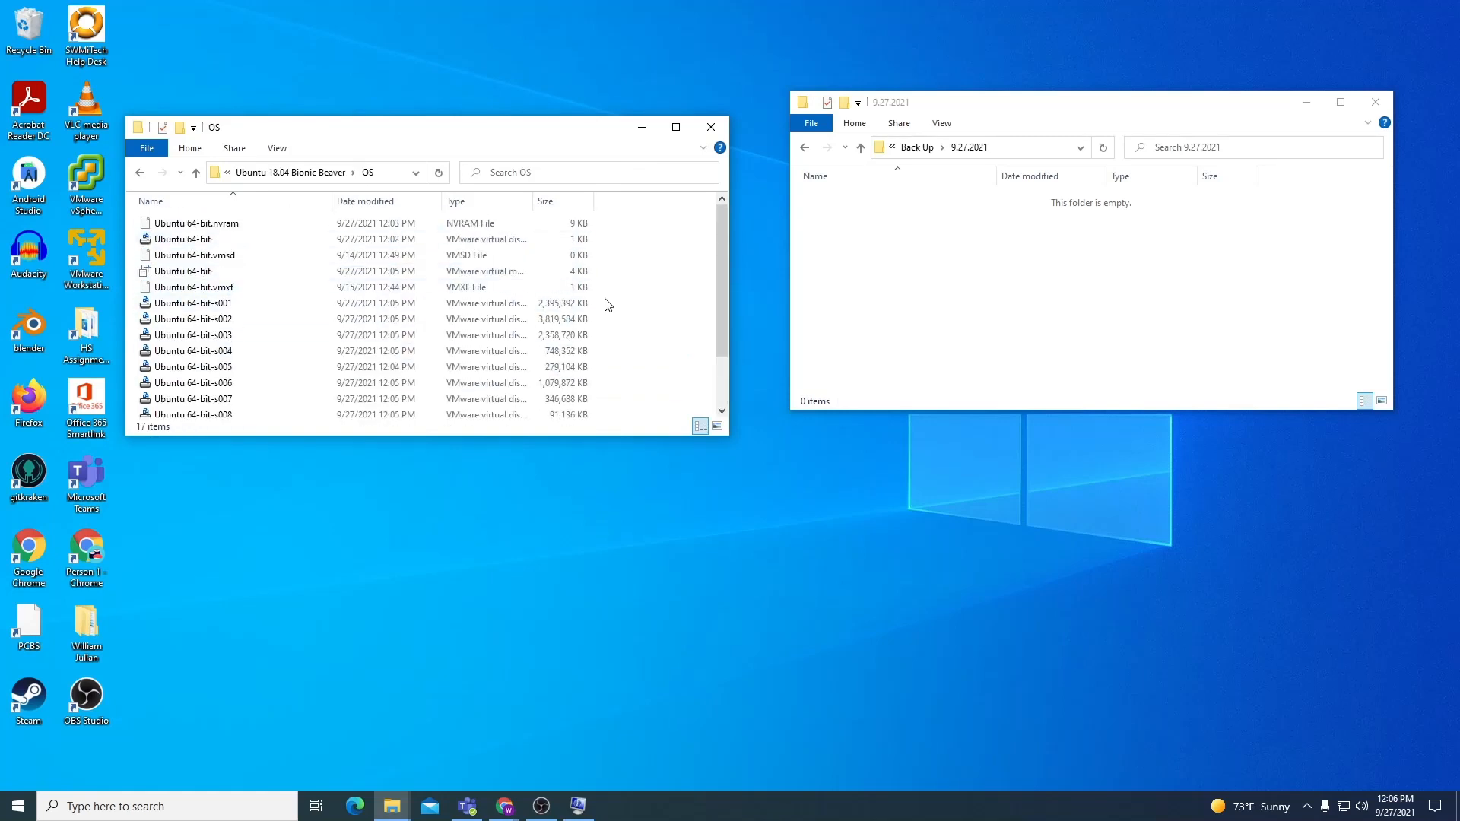
key("ctrl+a")
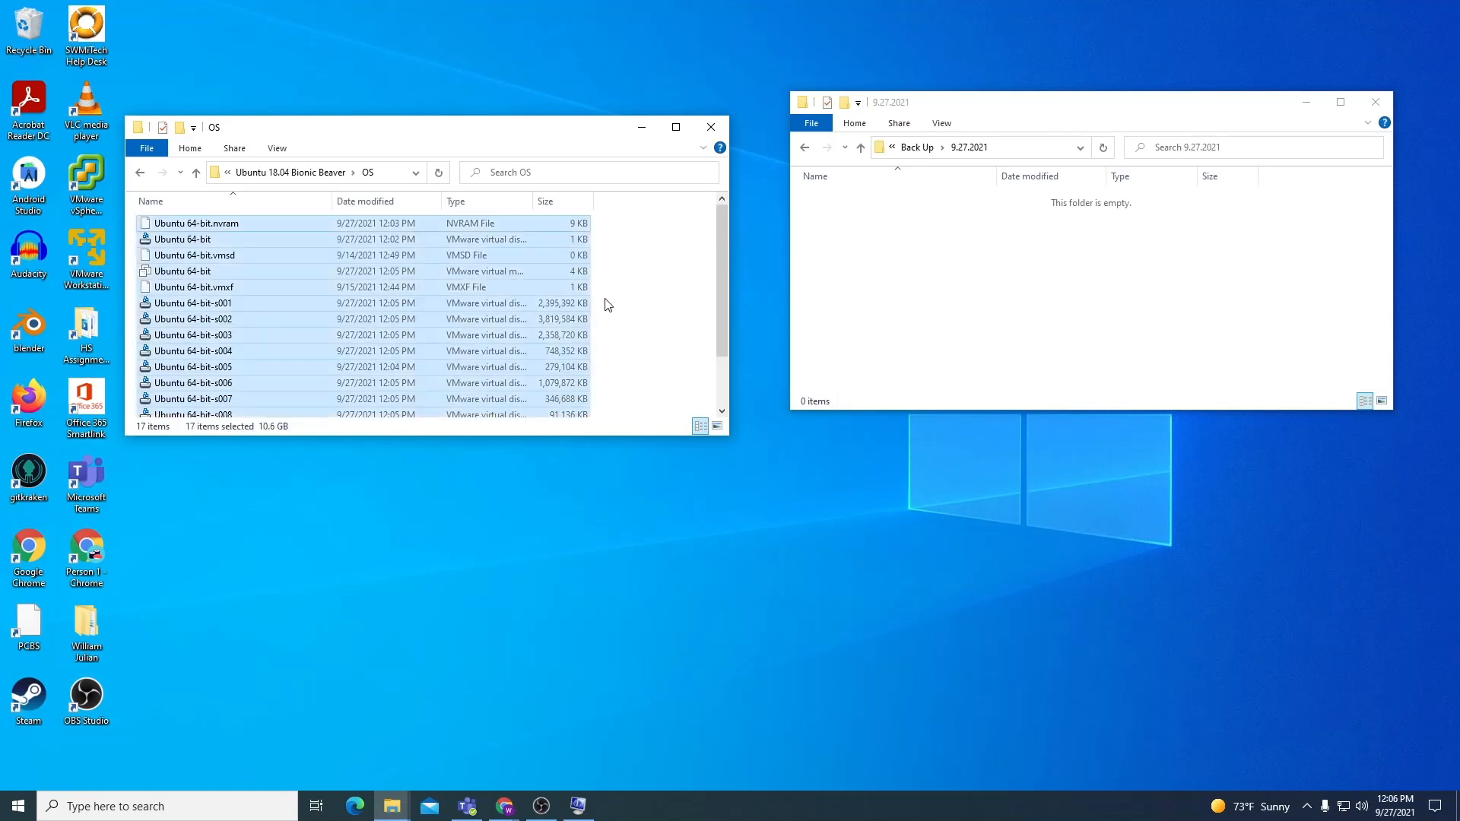
scroll(608, 305, "down", 2)
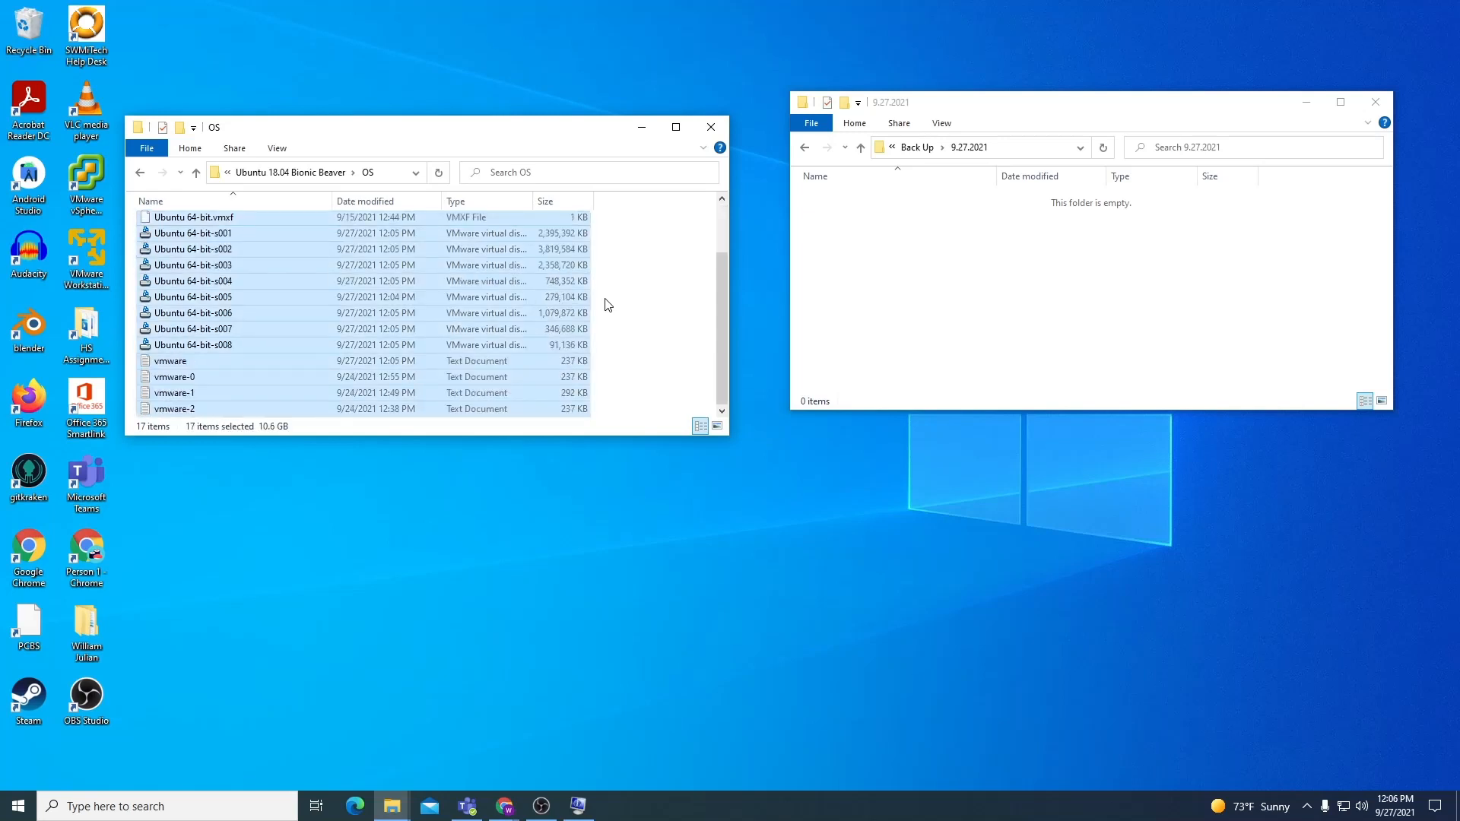
left_click_drag(490, 318, 397, 350)
left_click(883, 289)
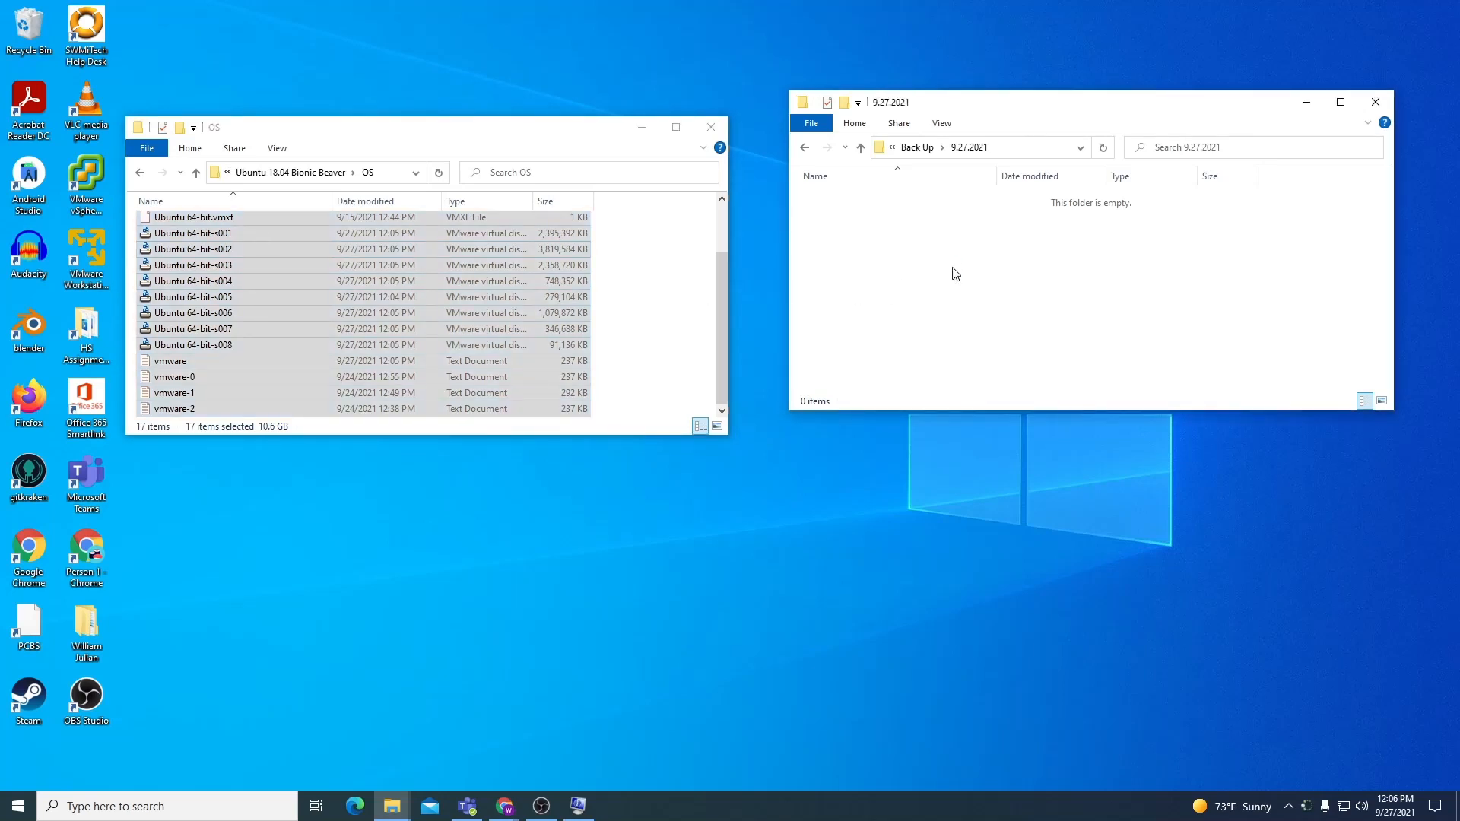
key("ctrl+v")
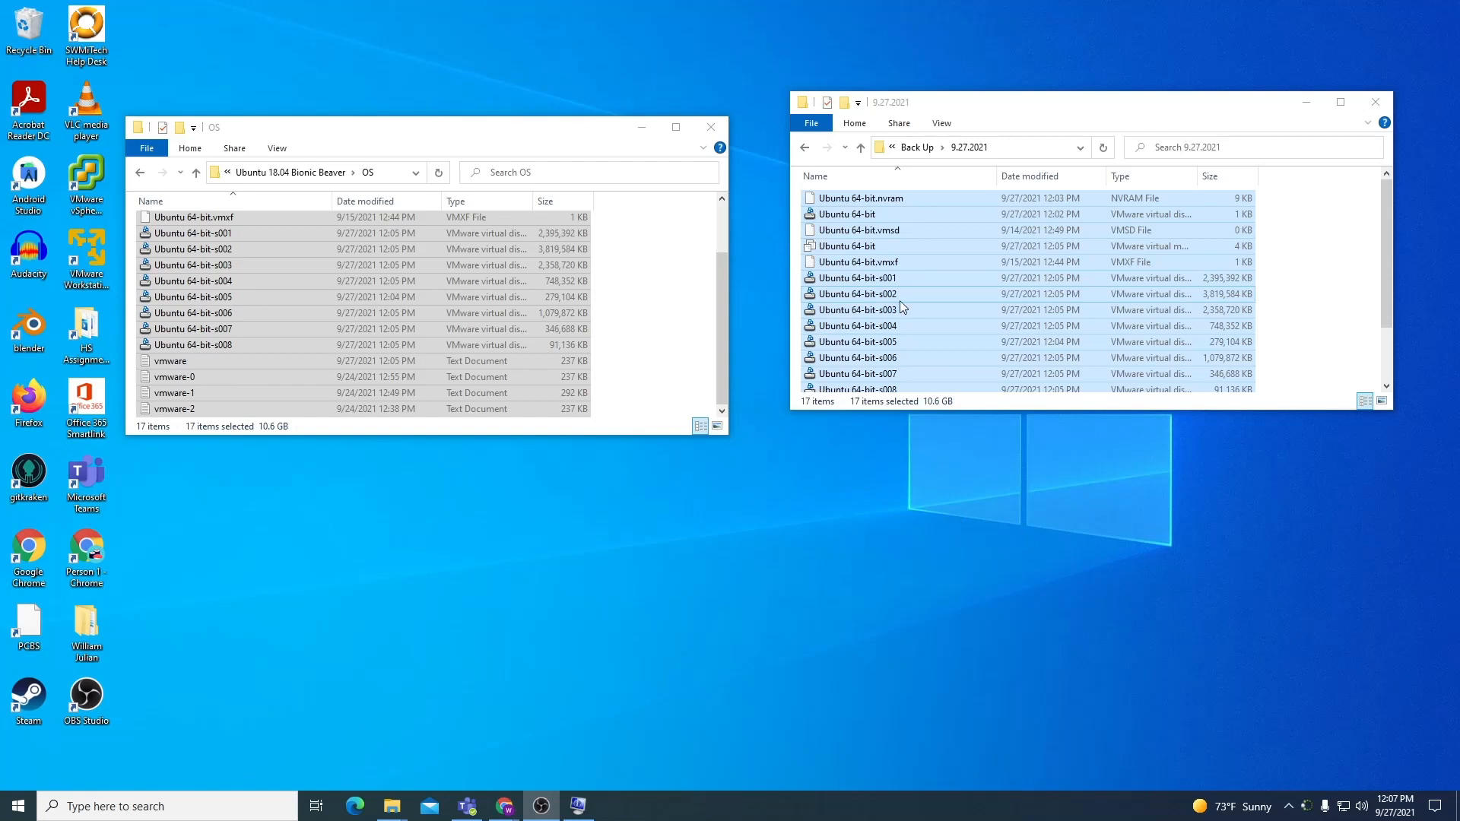
Deselect the files and enlarge both folder windows to compare the OS files with their copies in 9.27.2021
left_click(984, 125)
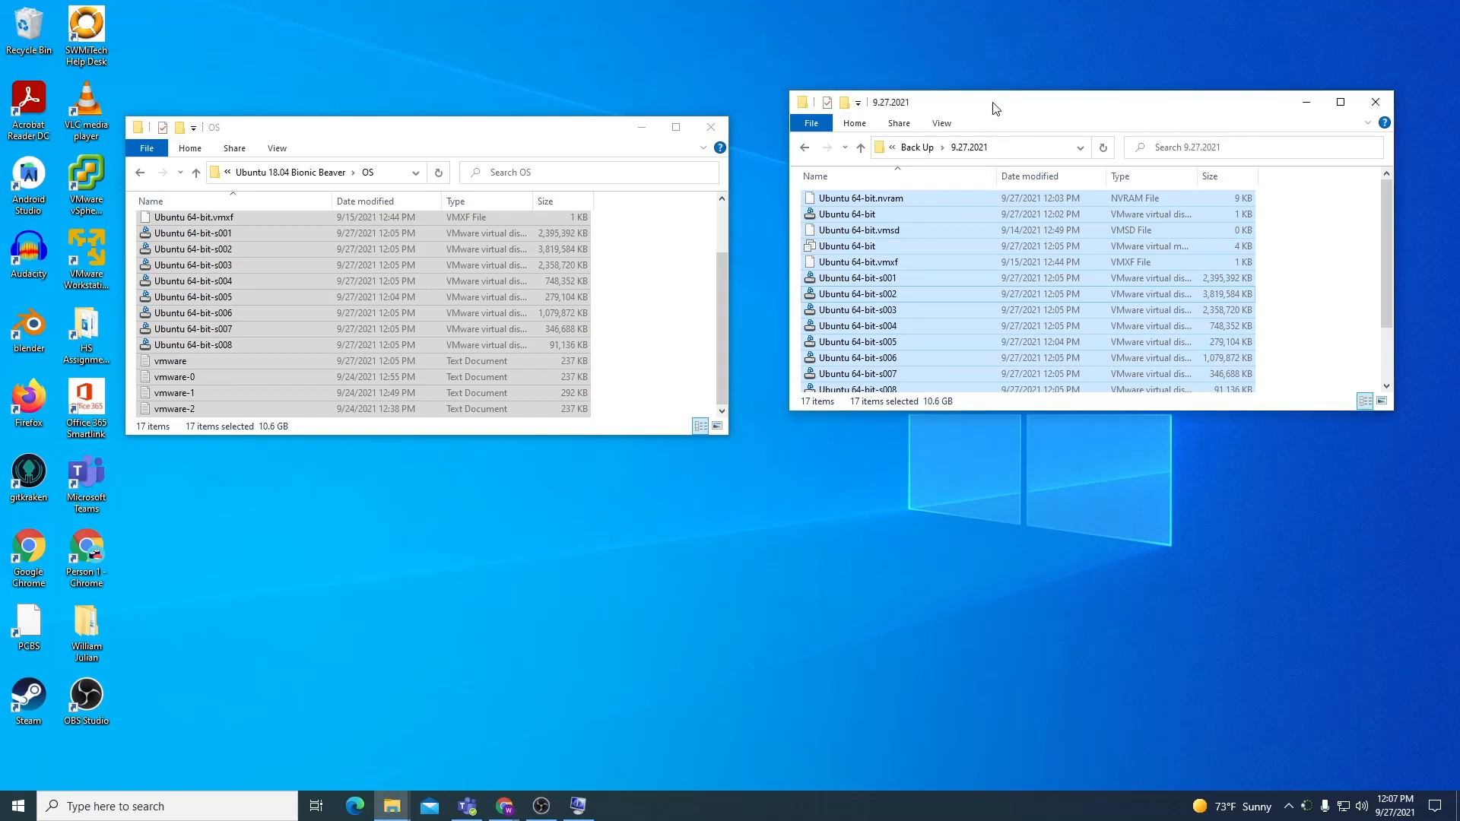
mouse_move(994, 103)
left_mouse_down()
mouse_move(998, 152)
mouse_move(978, 120)
left_mouse_up()
left_click(1323, 311)
left_click(661, 310)
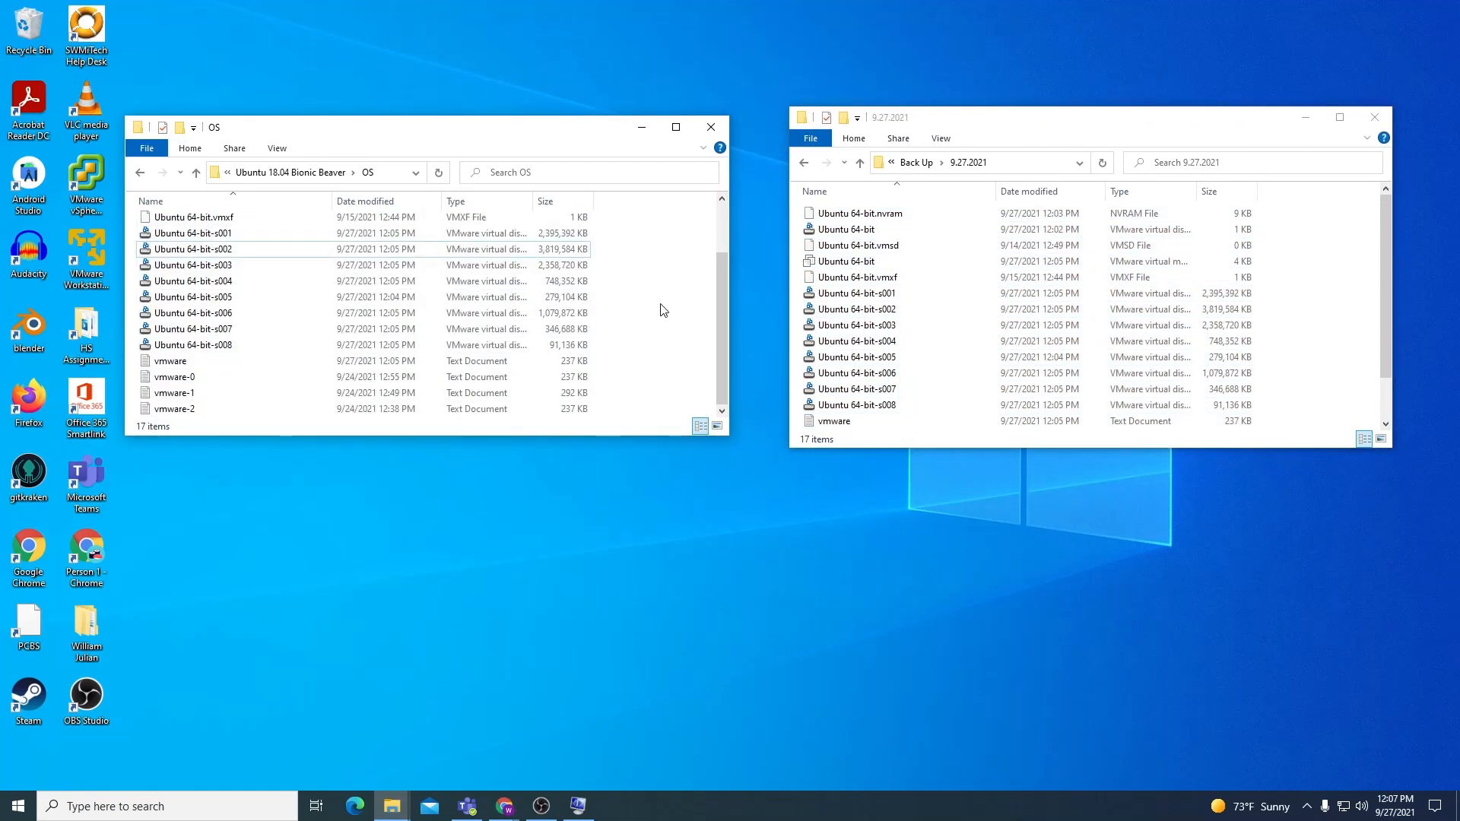
left_click_drag(394, 435, 392, 472)
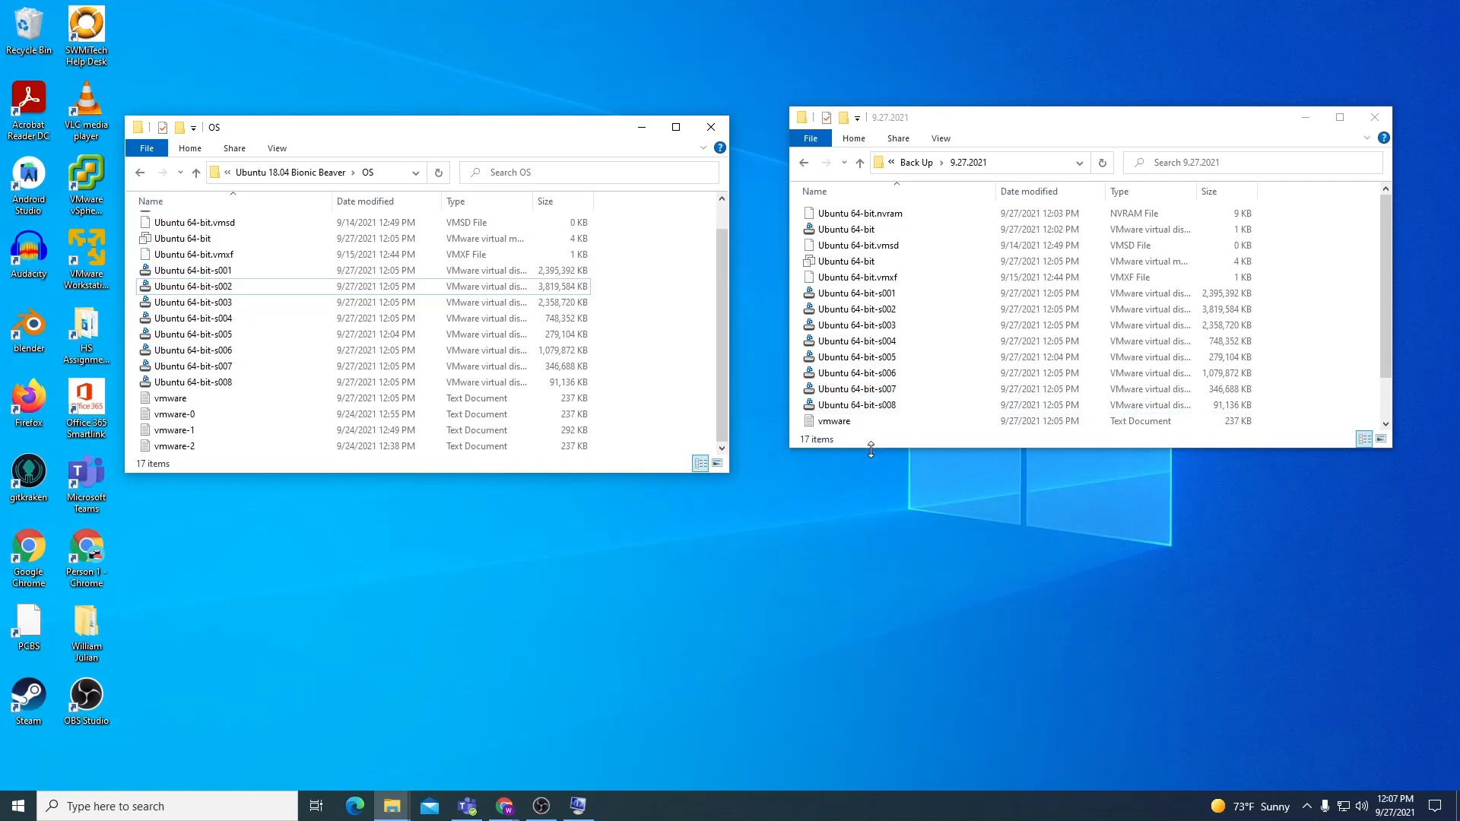
left_click_drag(868, 448, 868, 514)
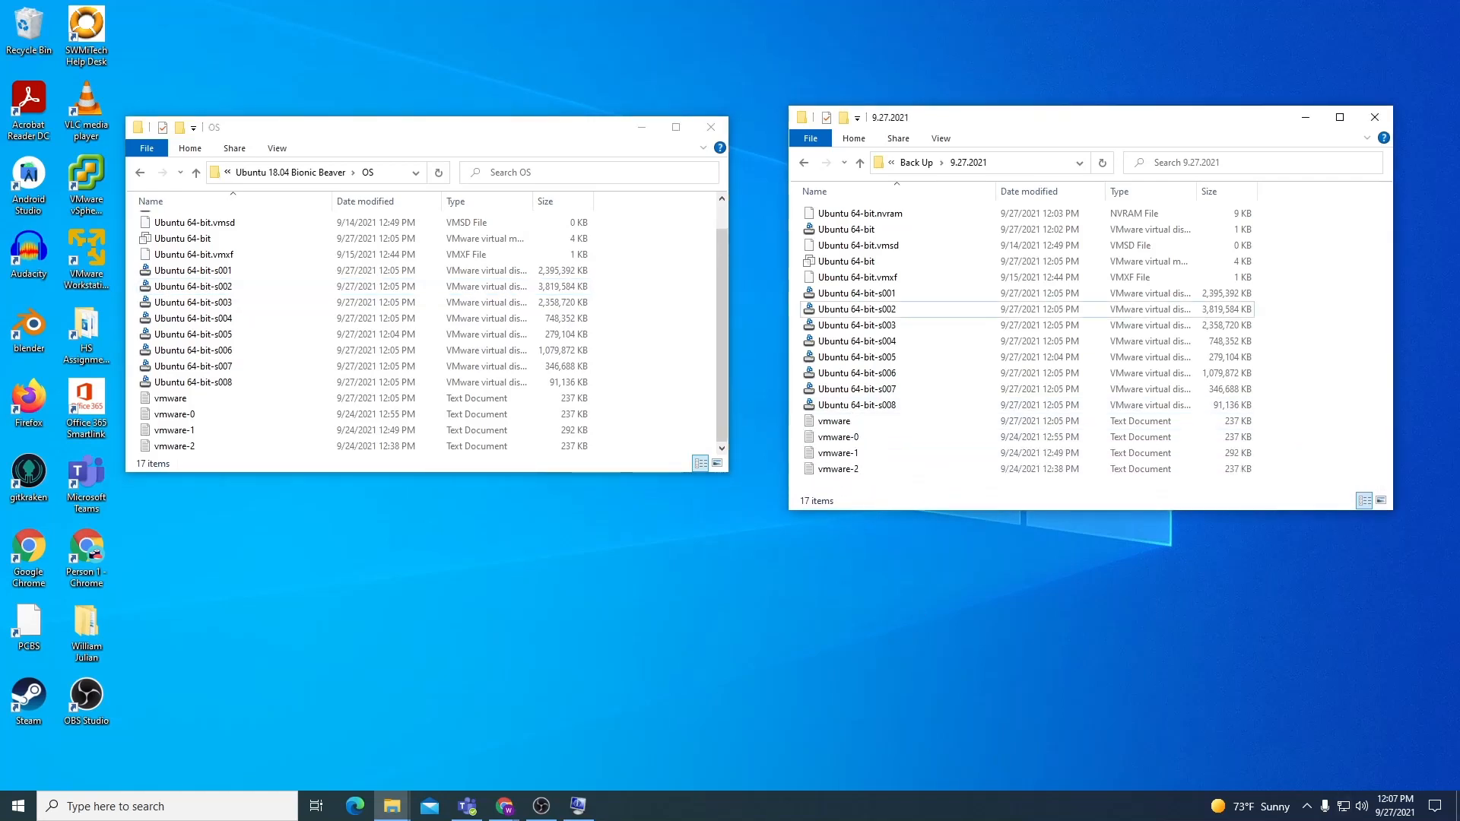
Return to the Back Up folder and delete the older 9.24.2021 backup folder
left_click(804, 162)
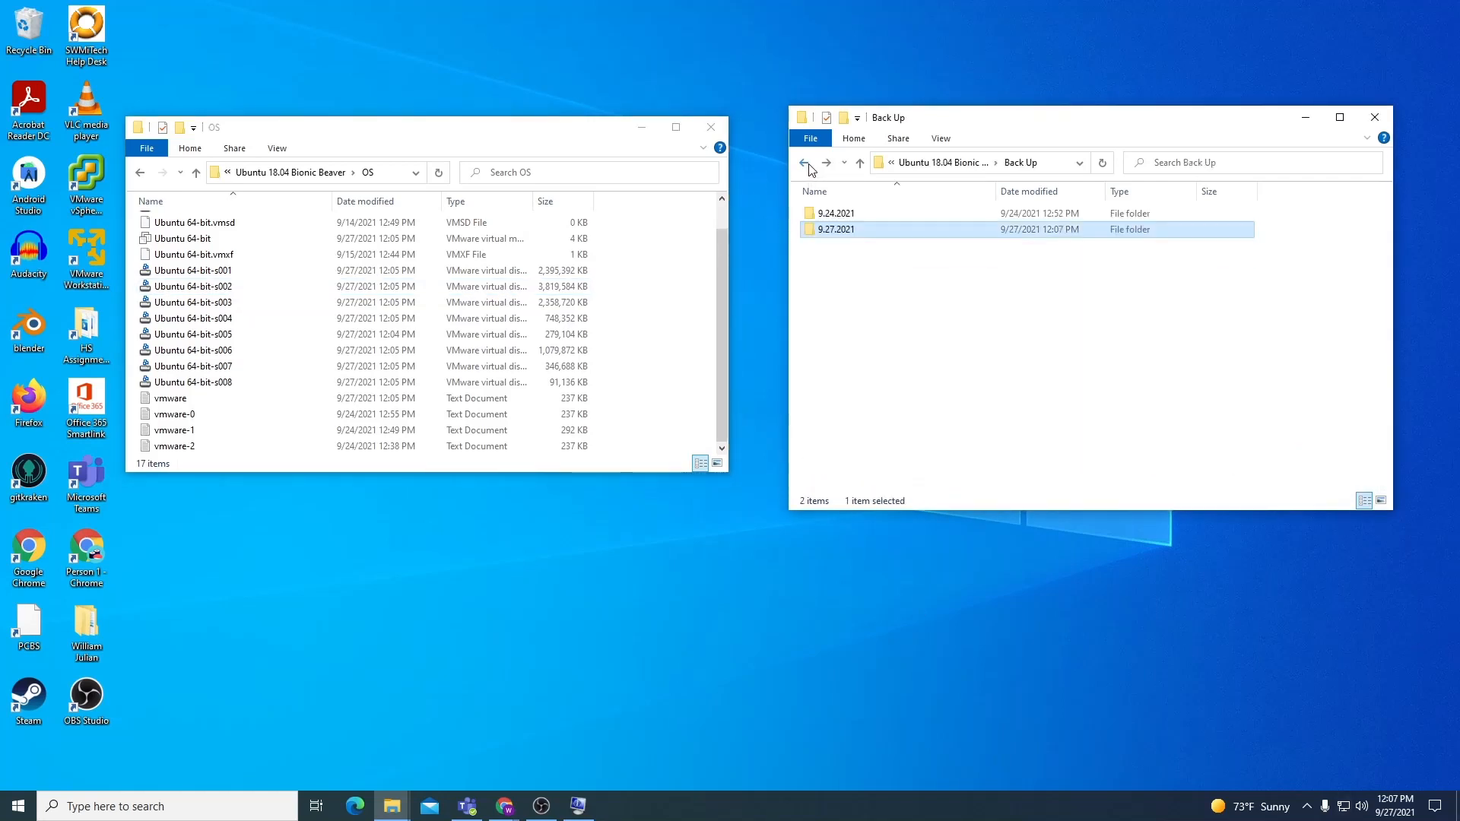
left_click(873, 213)
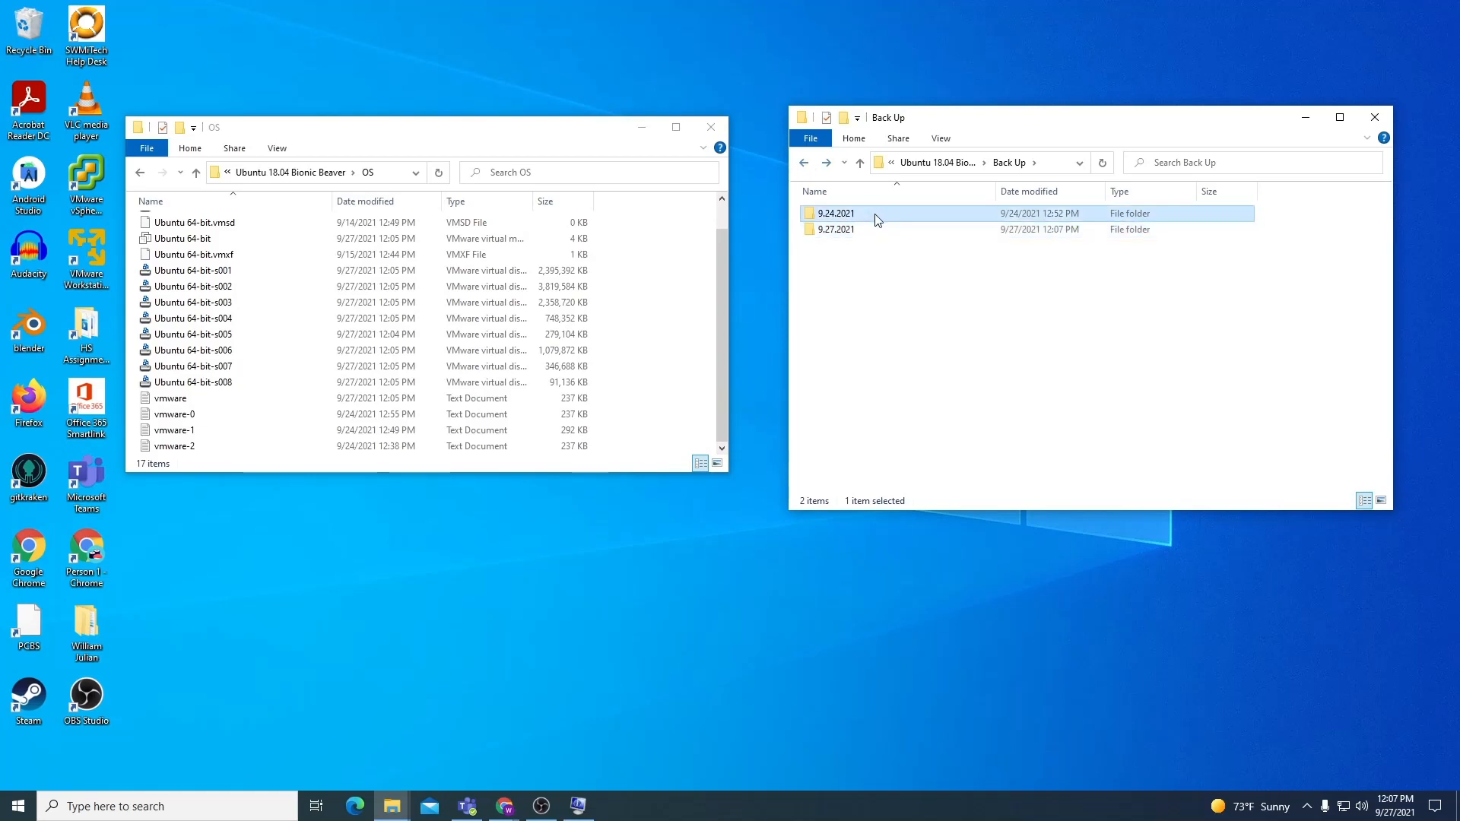
right_click(875, 213)
left_click(913, 464)
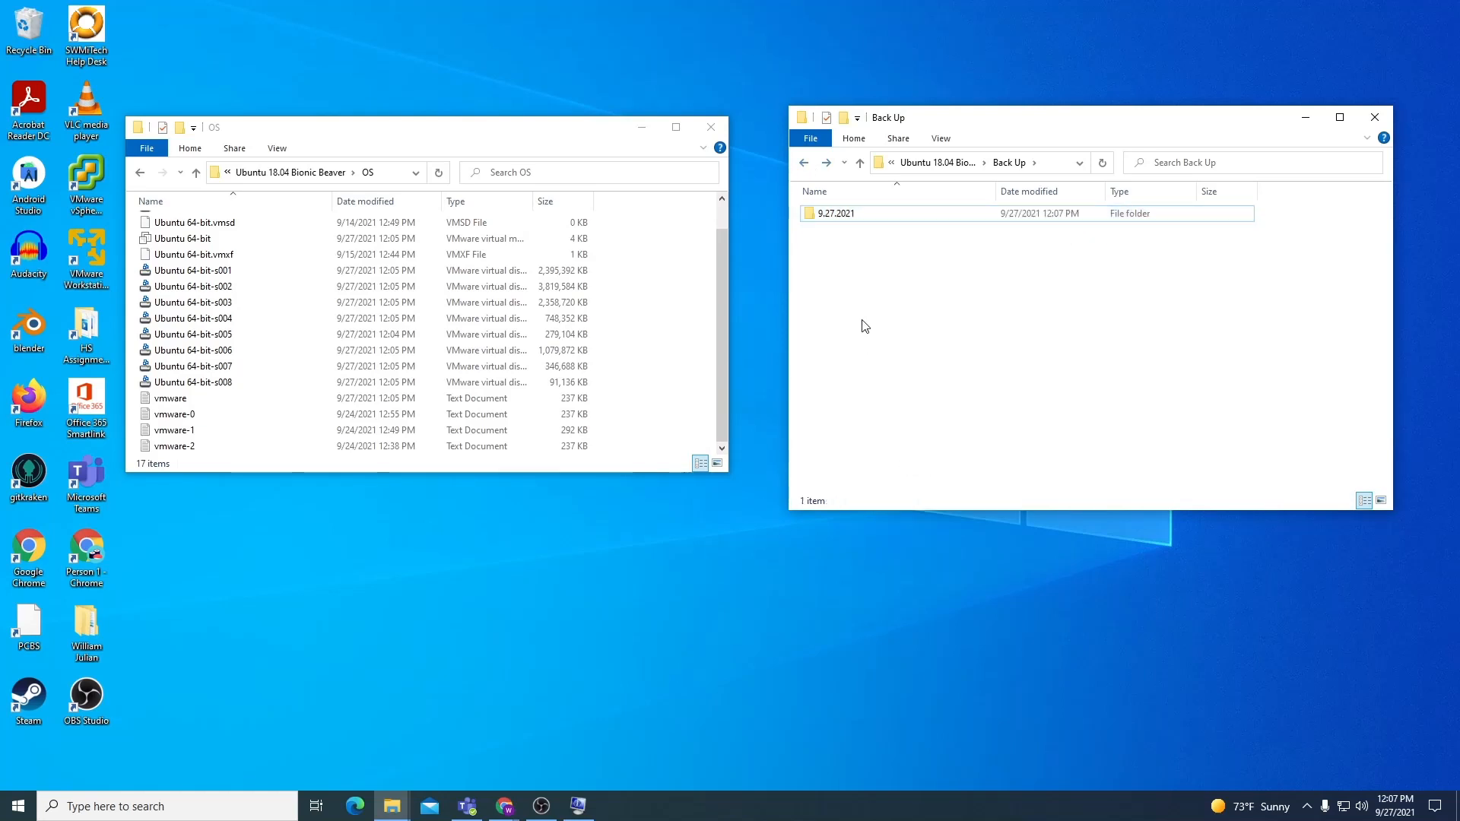
Empty the Recycle Bin, permanently deleting its contents
right_click(32, 24)
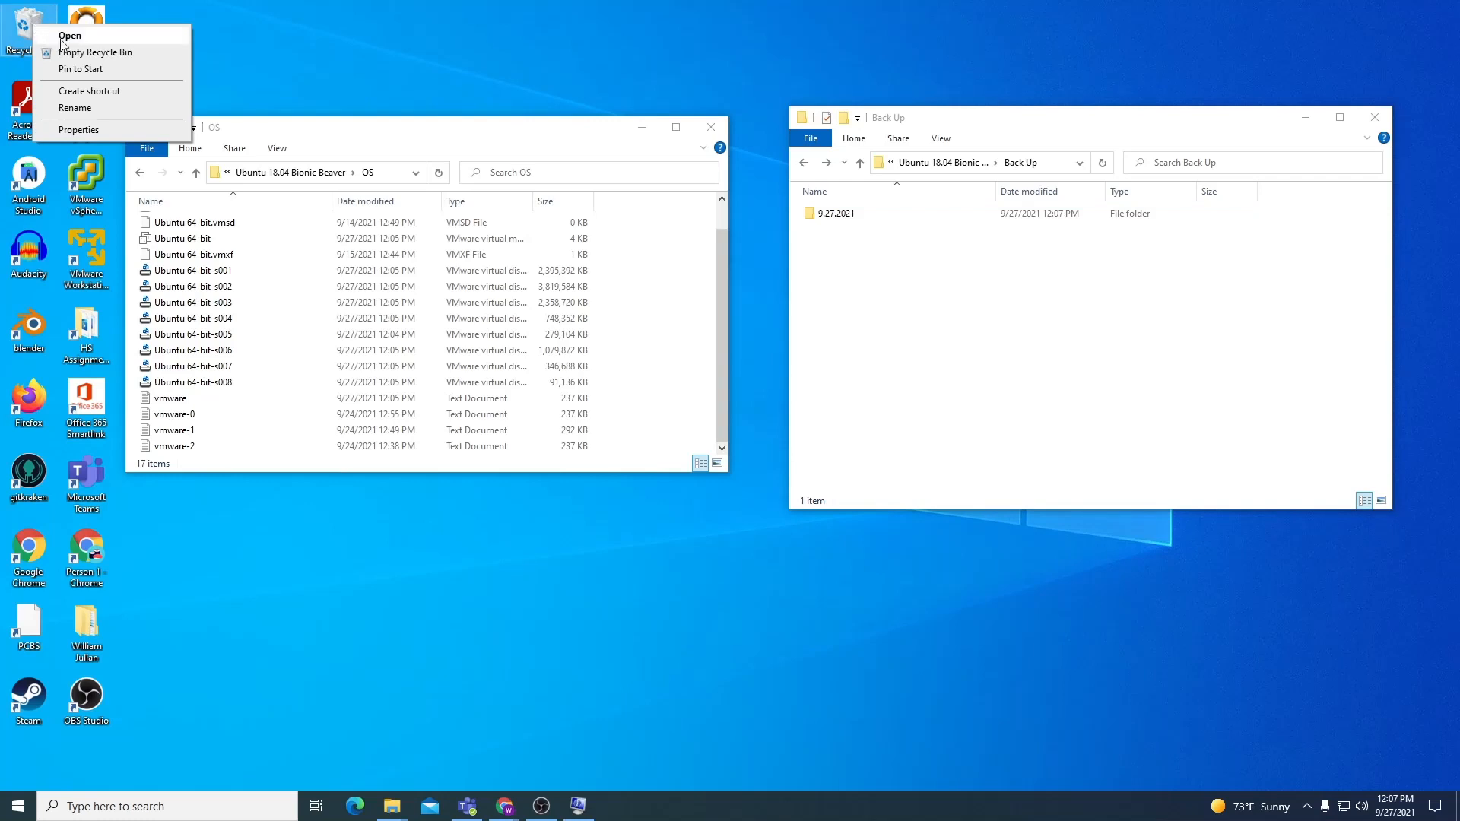
left_click(91, 53)
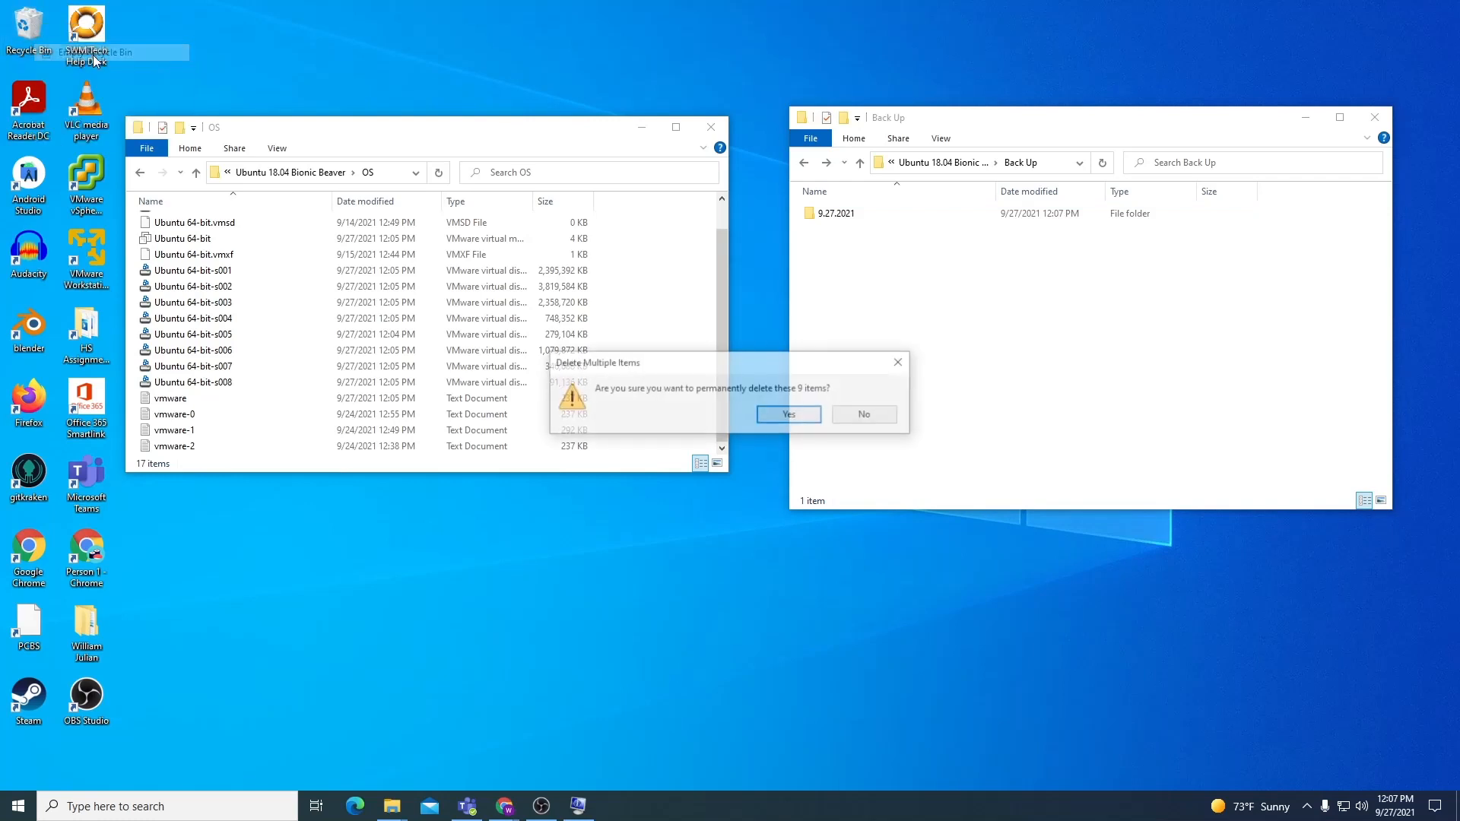
left_click(788, 416)
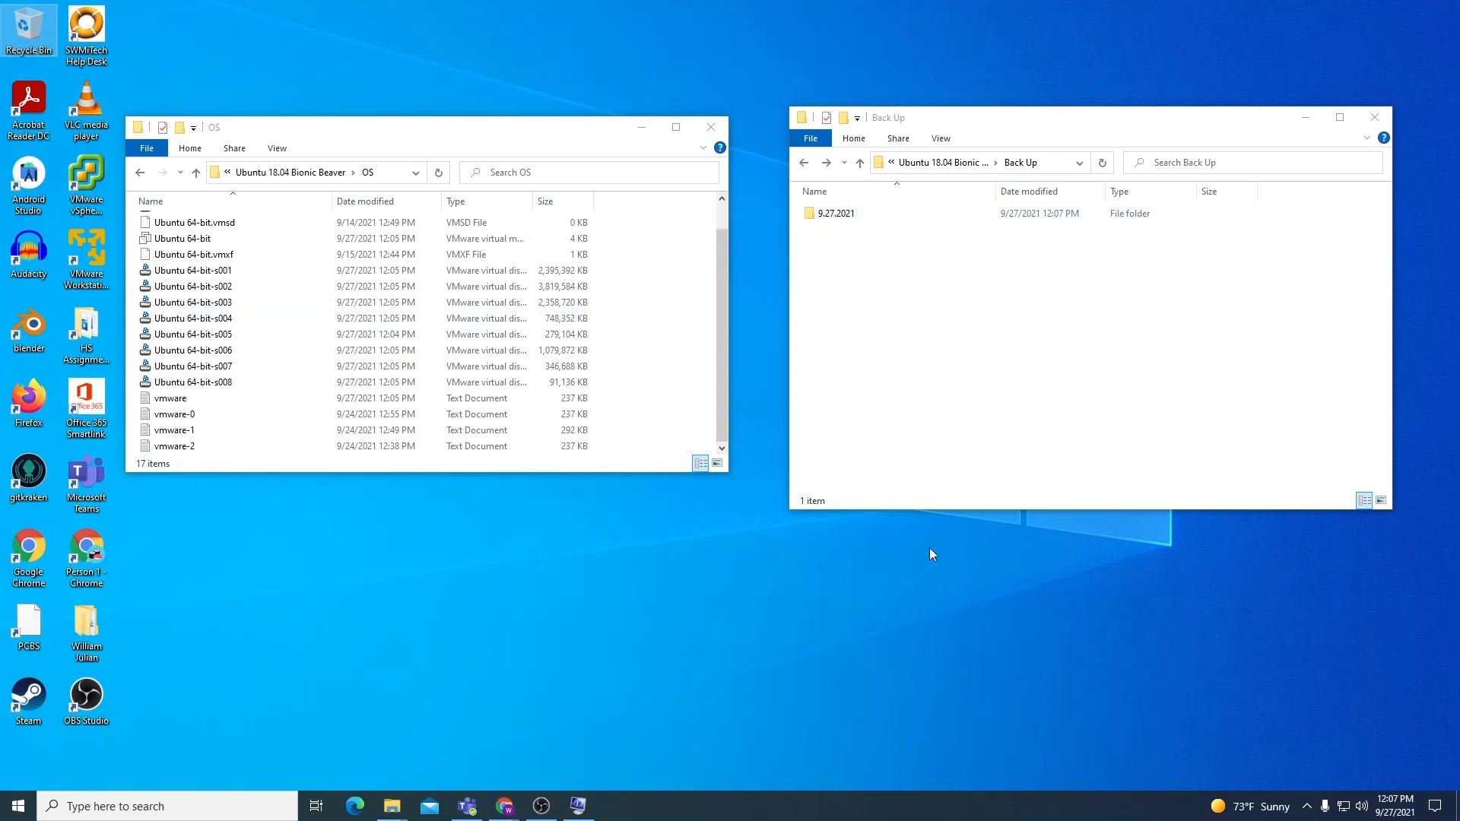
Shorten the Back Up window slightly, and close both the Back Up and OS folder windows
left_click_drag(930, 515, 931, 488)
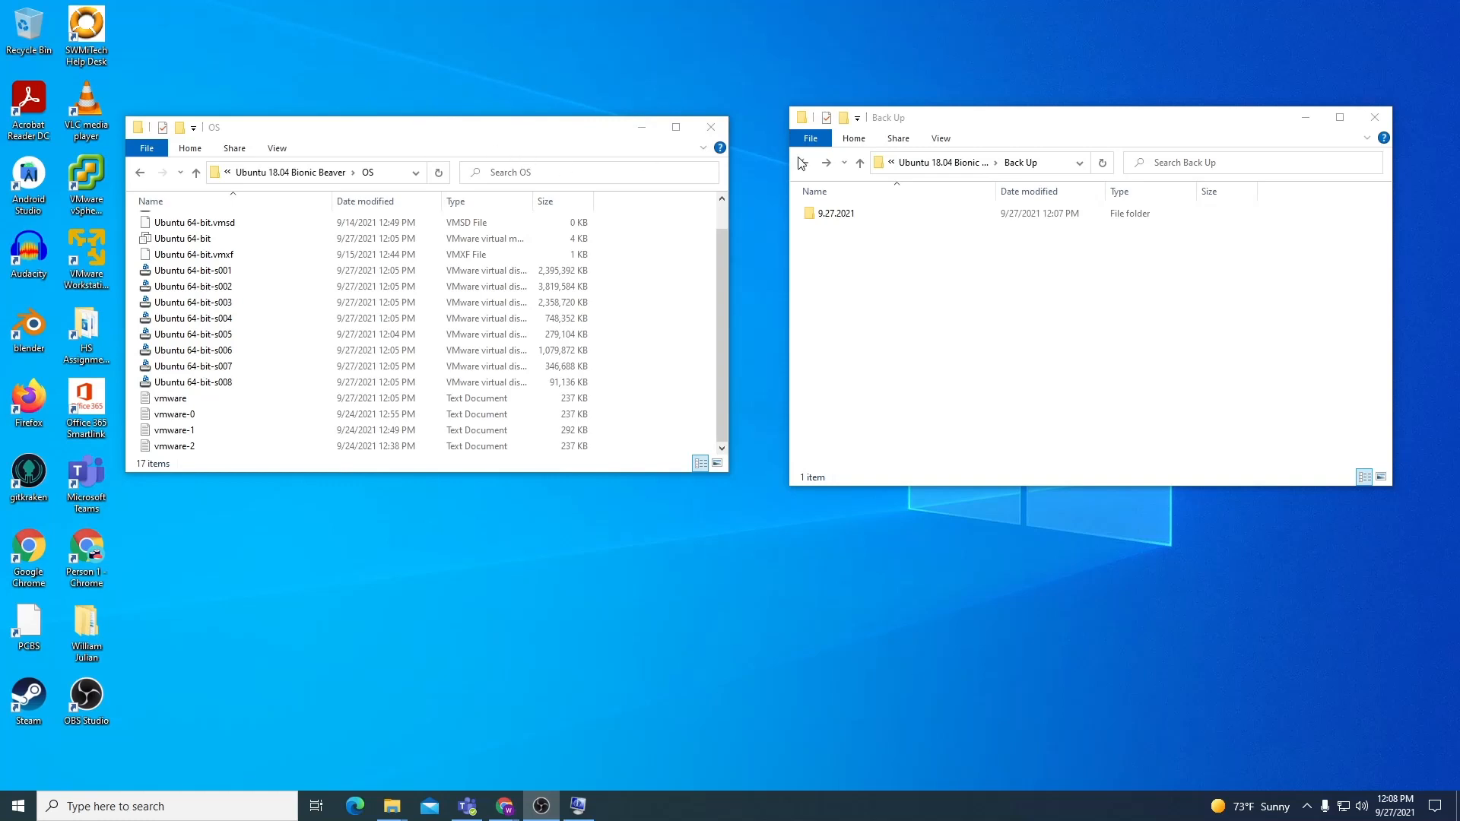
left_click(1375, 117)
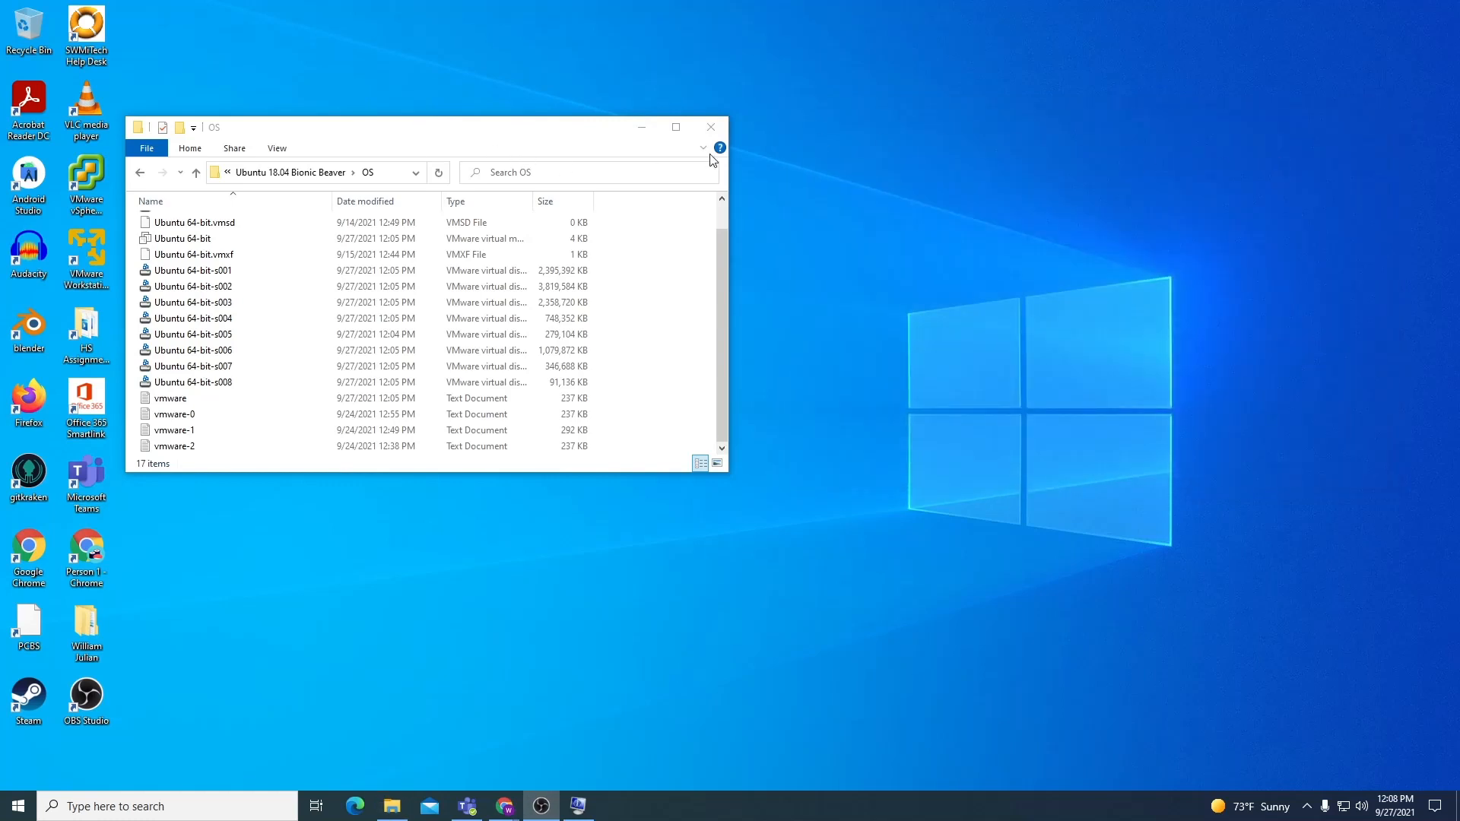
left_click(711, 127)
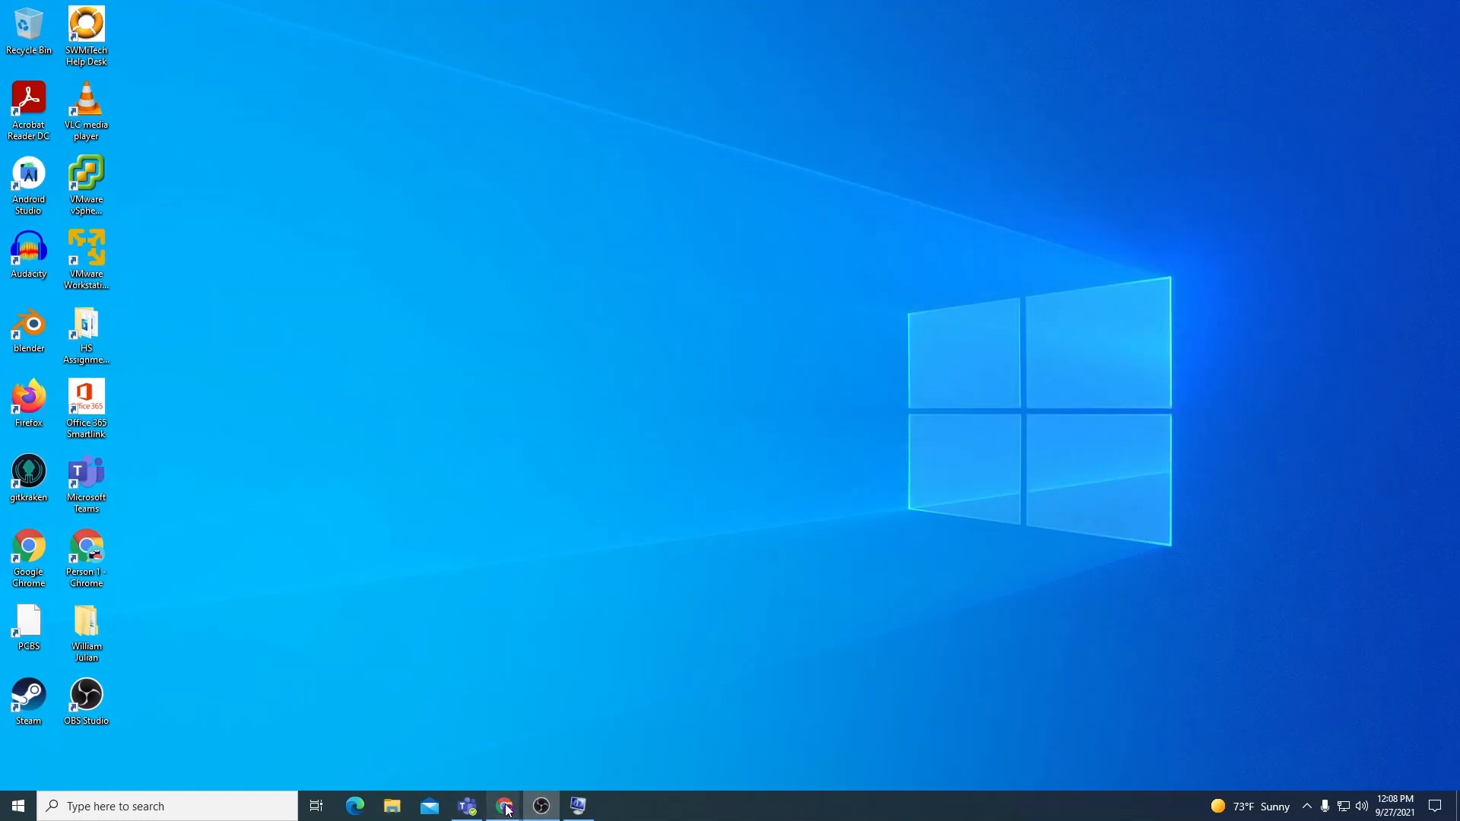
Bring up the OneNote Virtual Machines notebook in Chrome, move it out of the way, and open VMware Workstation to run the Ubuntu virtual machine
mouse_move(505, 806)
left_click(571, 764)
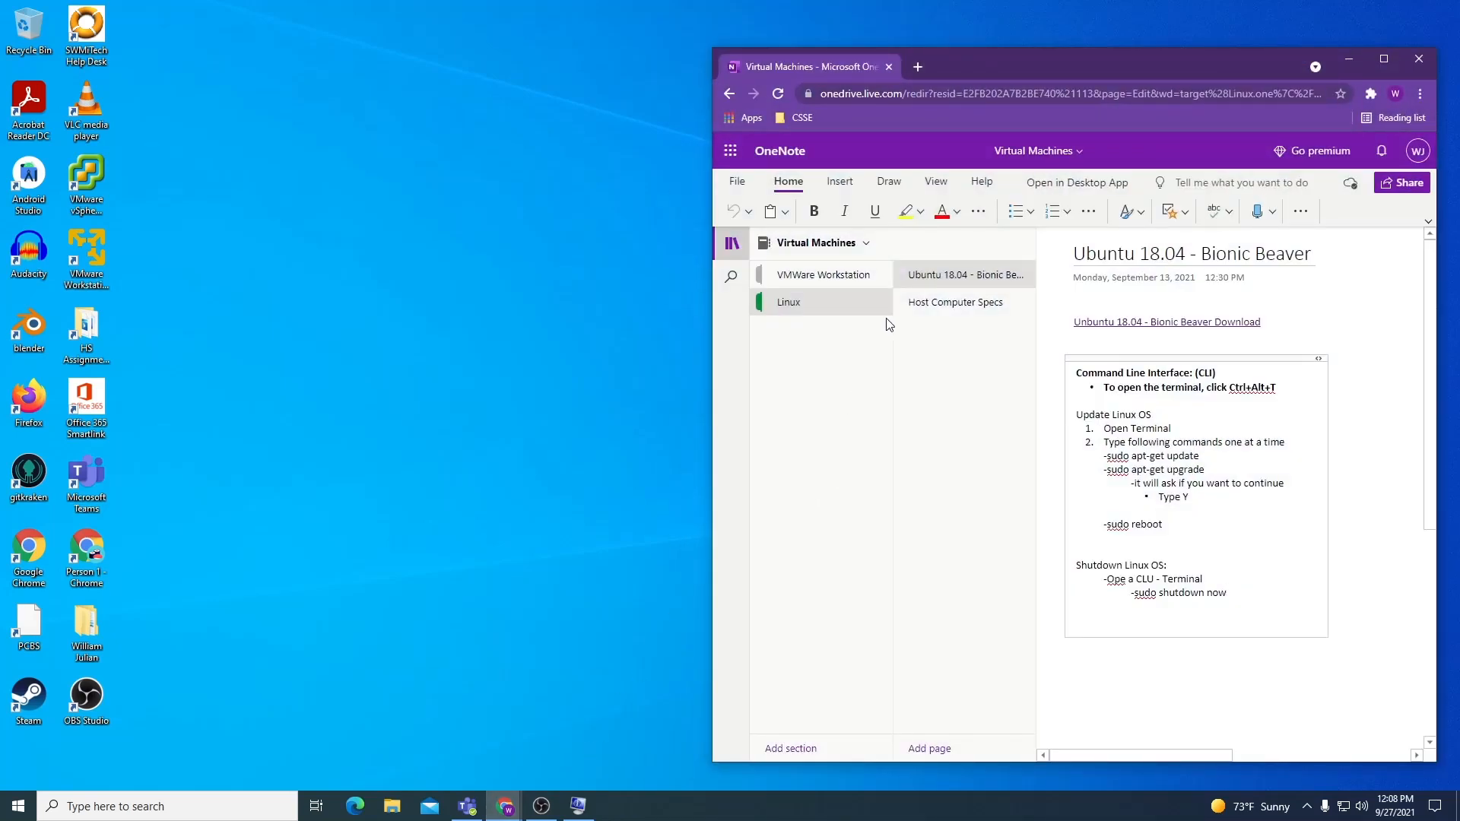
left_click_drag(1063, 60, 1459, 161)
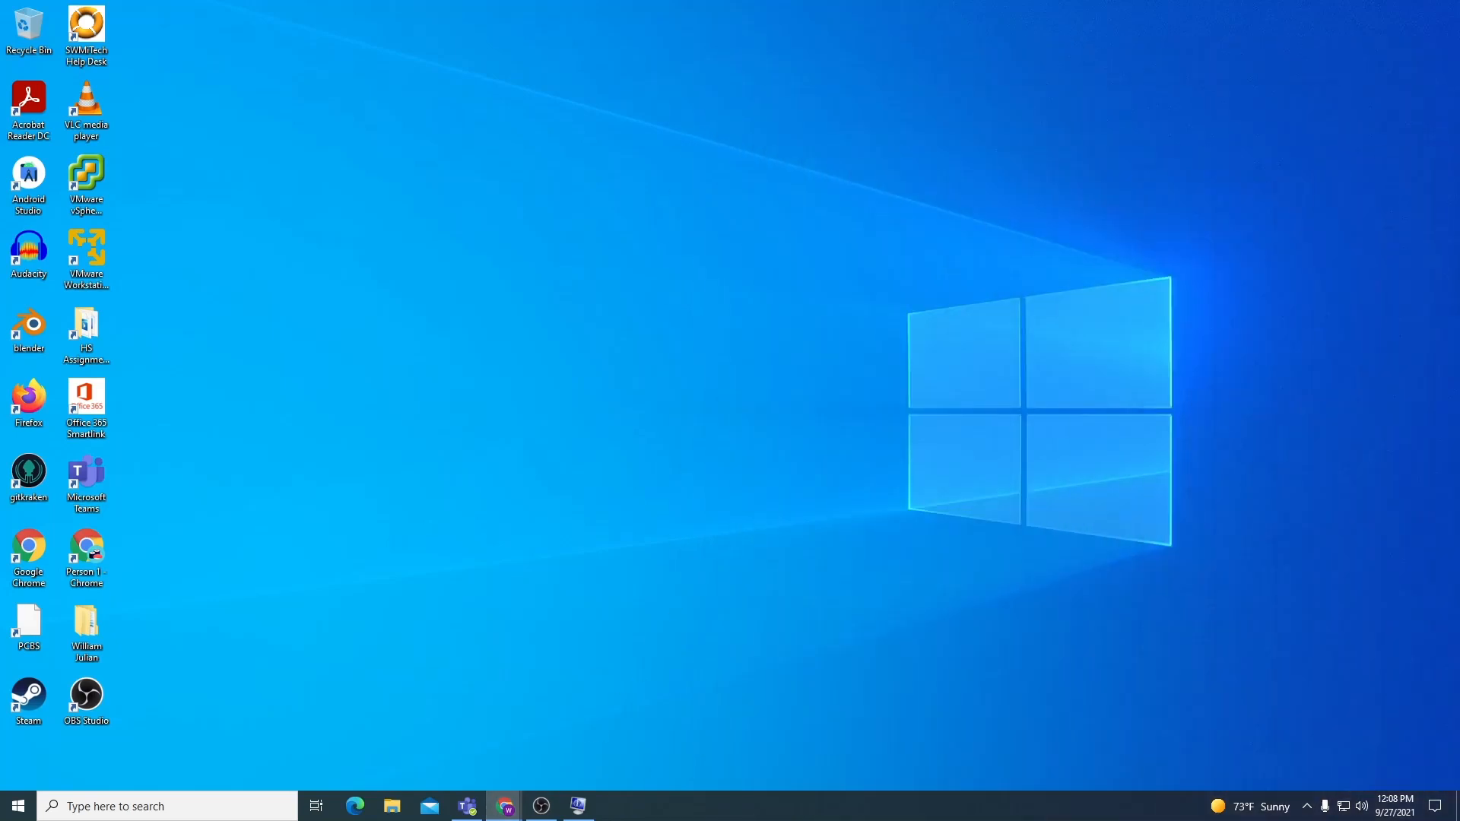
left_click(93, 257)
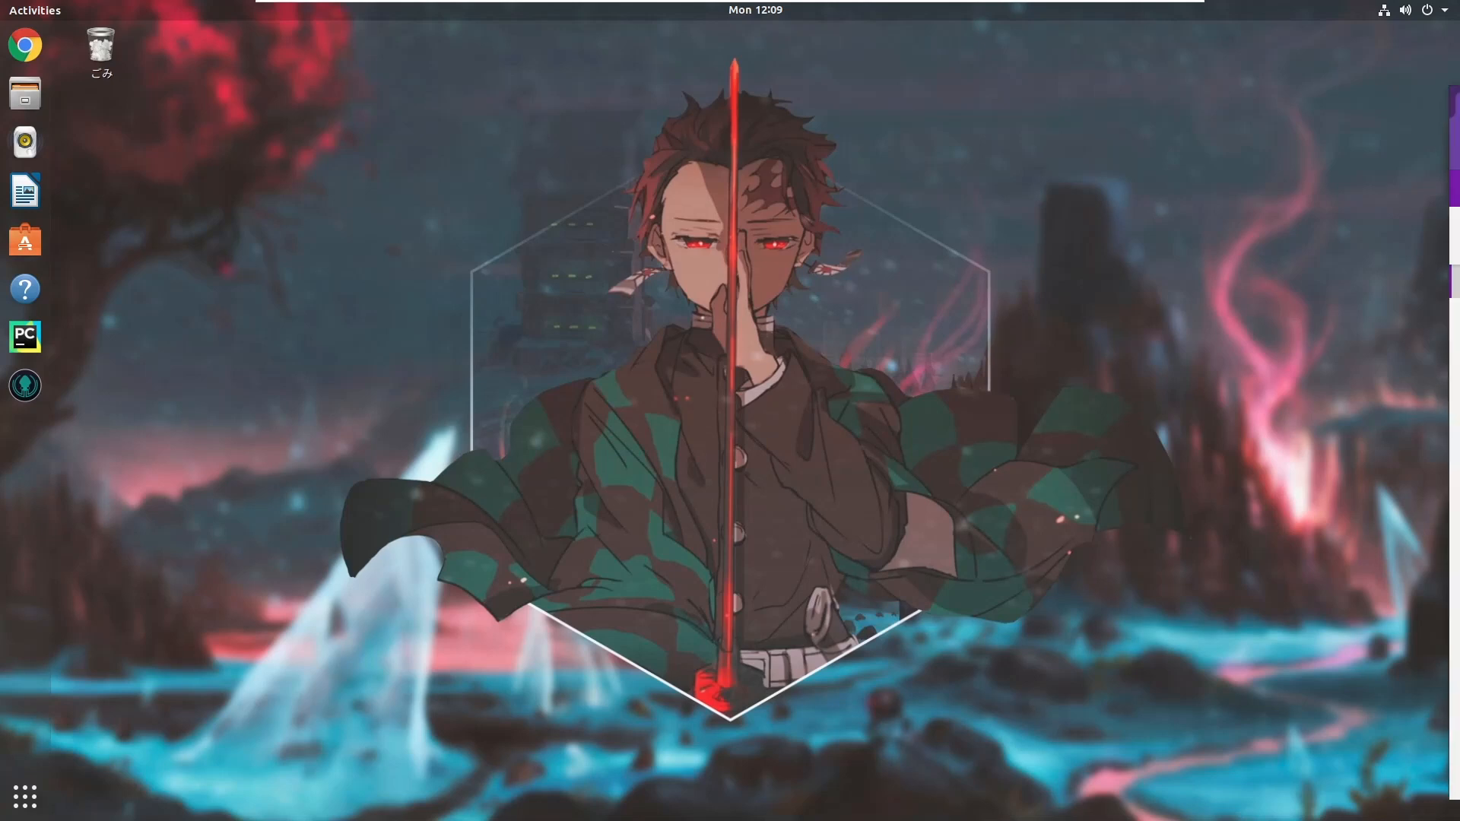
Bring the OneNote window over the virtual machine to read the Linux update commands, and move it back out of the way
left_click_drag(1459, 68, 851, 58)
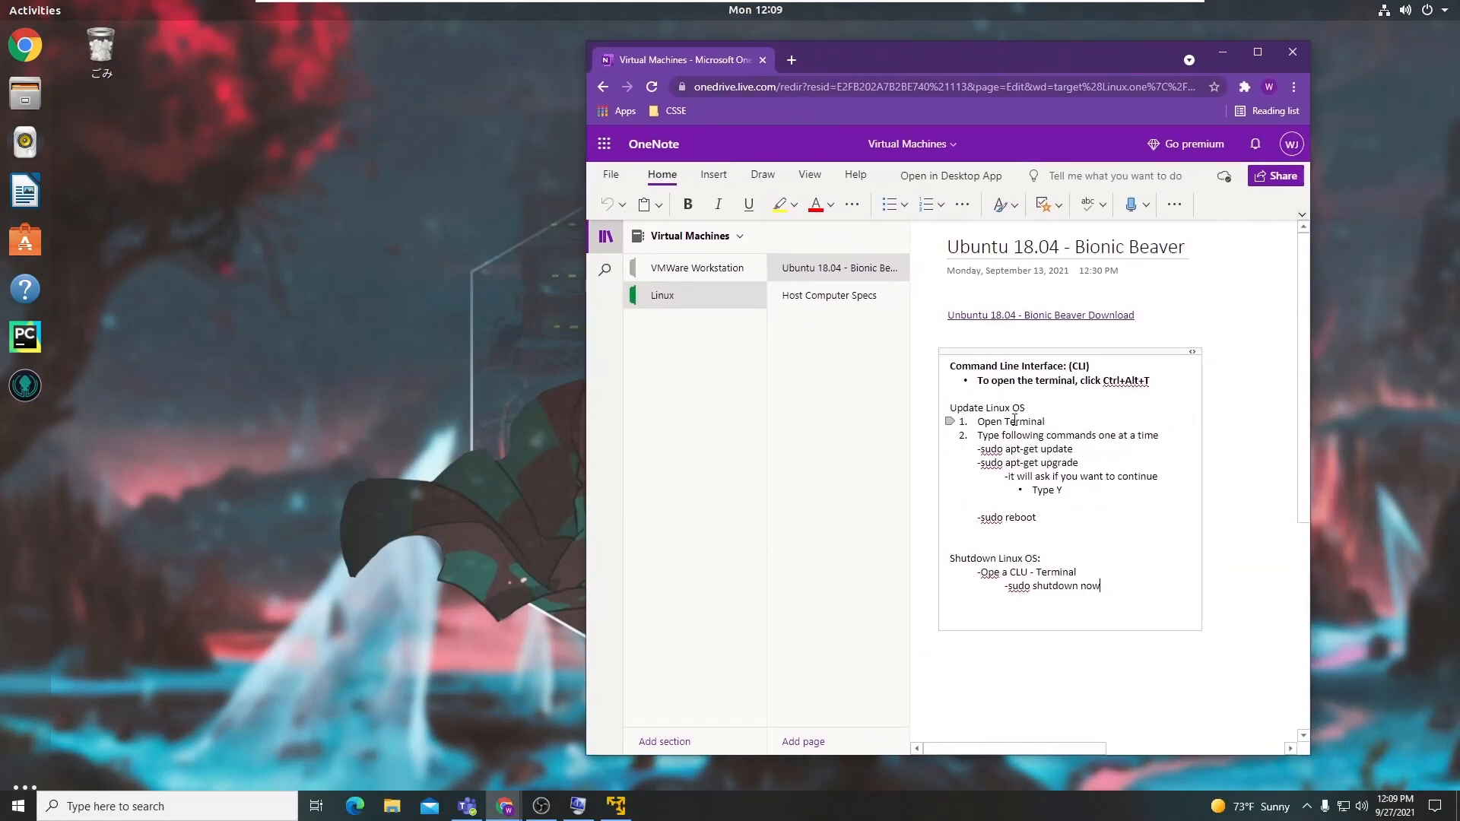
left_click_drag(985, 52, 1014, 63)
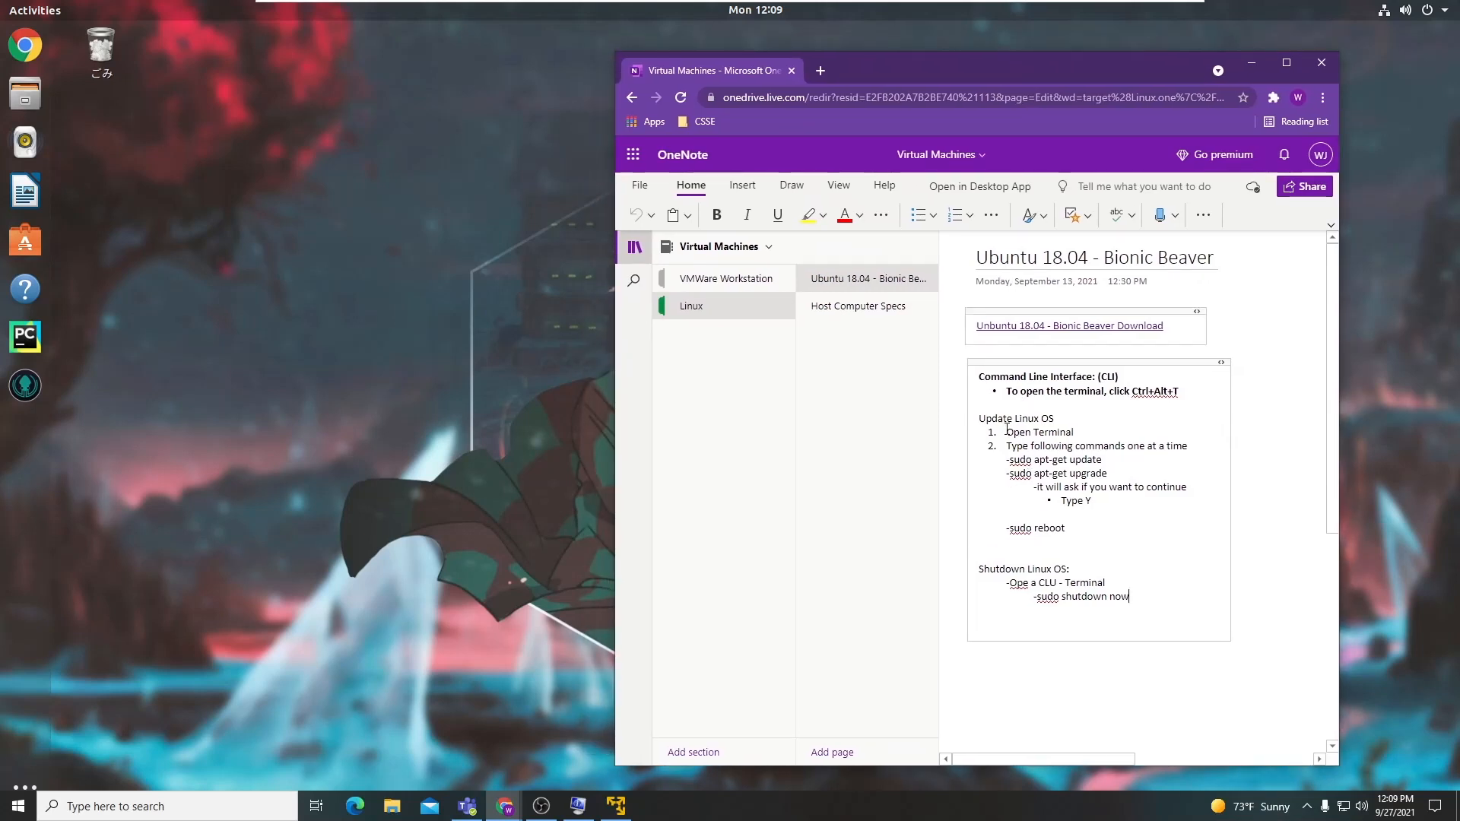
left_click_drag(996, 72, 1459, 80)
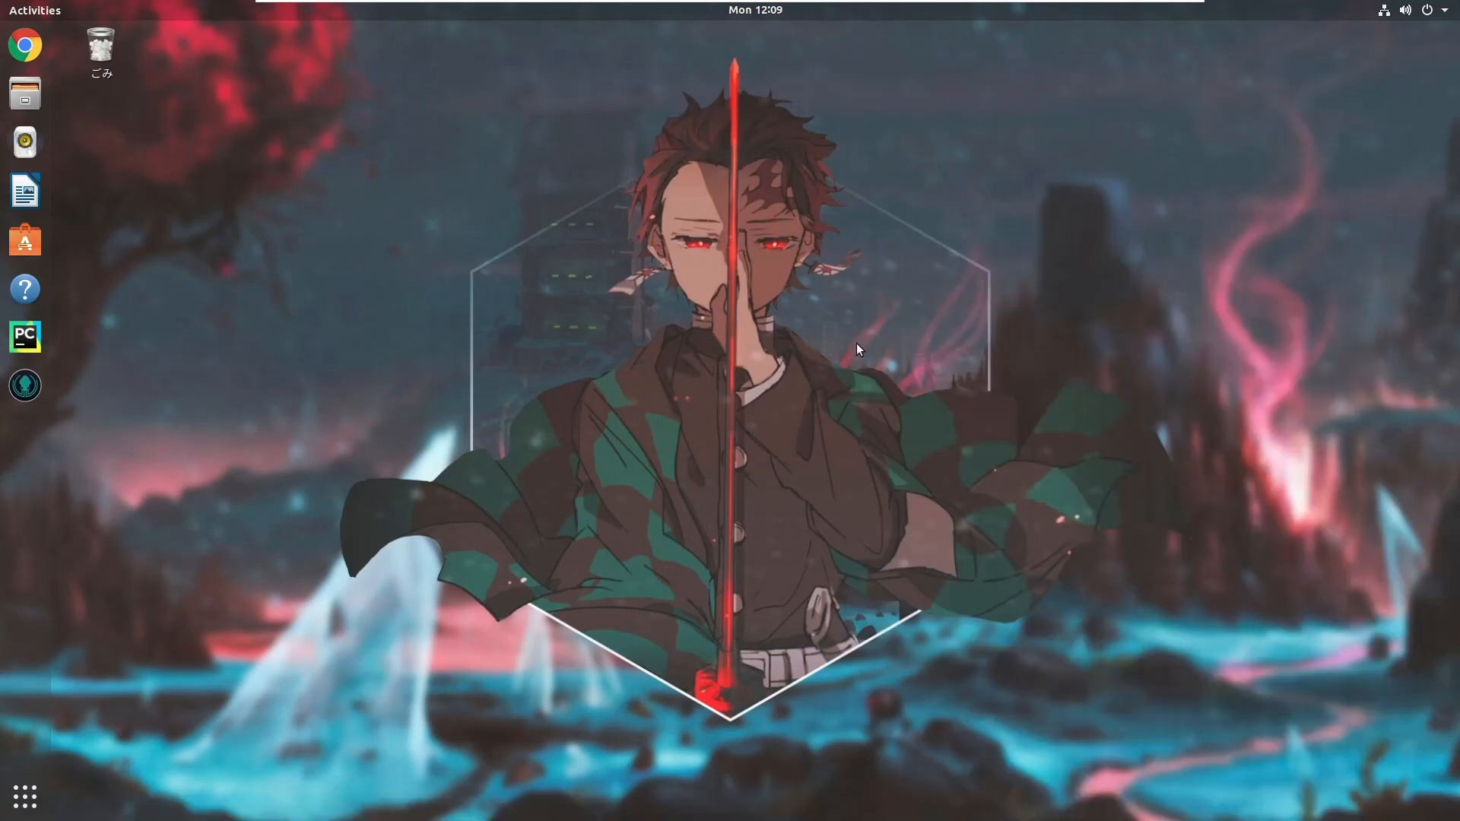
Open a terminal from the Ubuntu desktop and move its window to the middle of the desktop
right_click(584, 201)
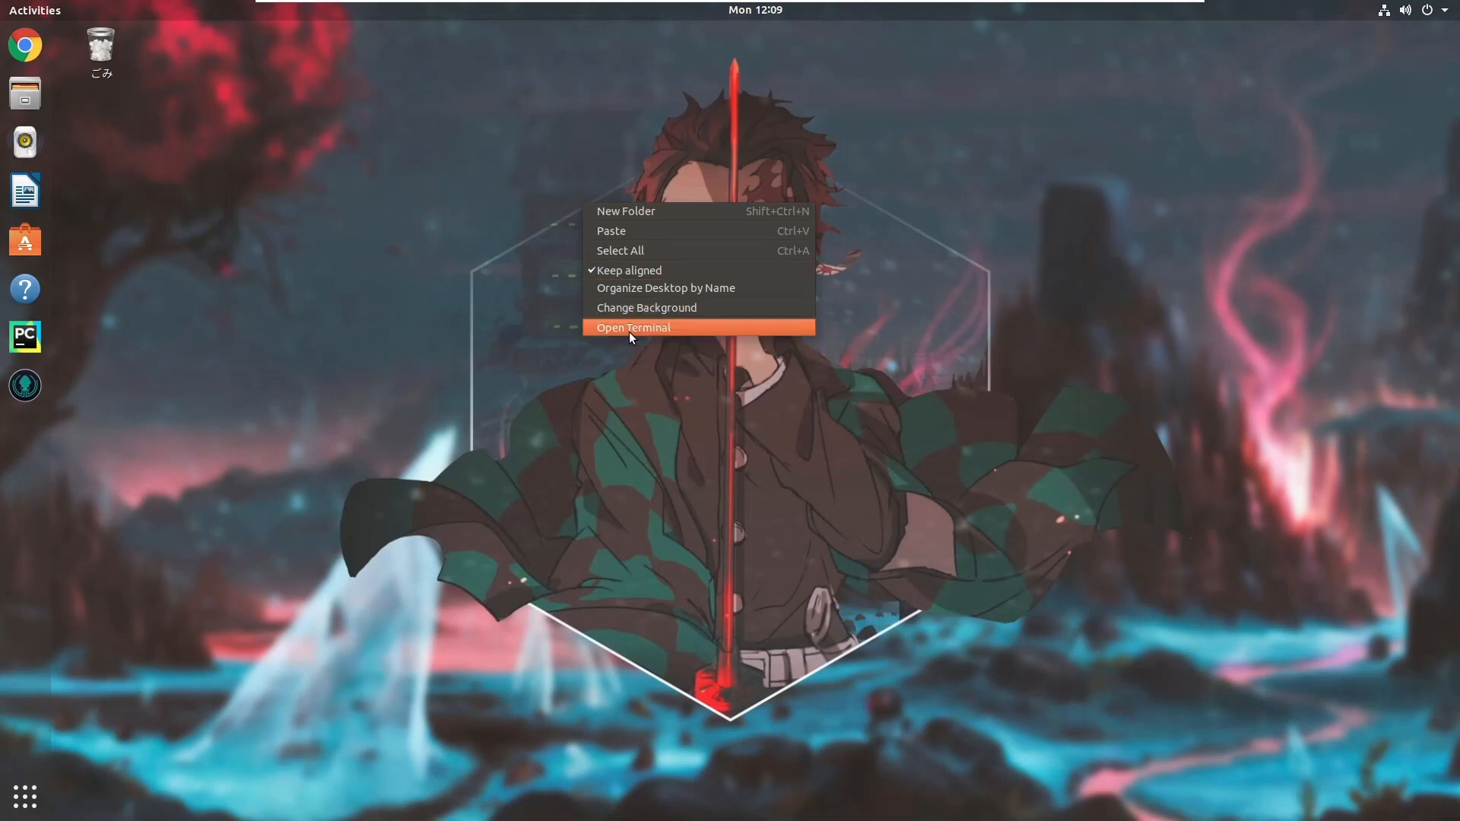
left_click(629, 333)
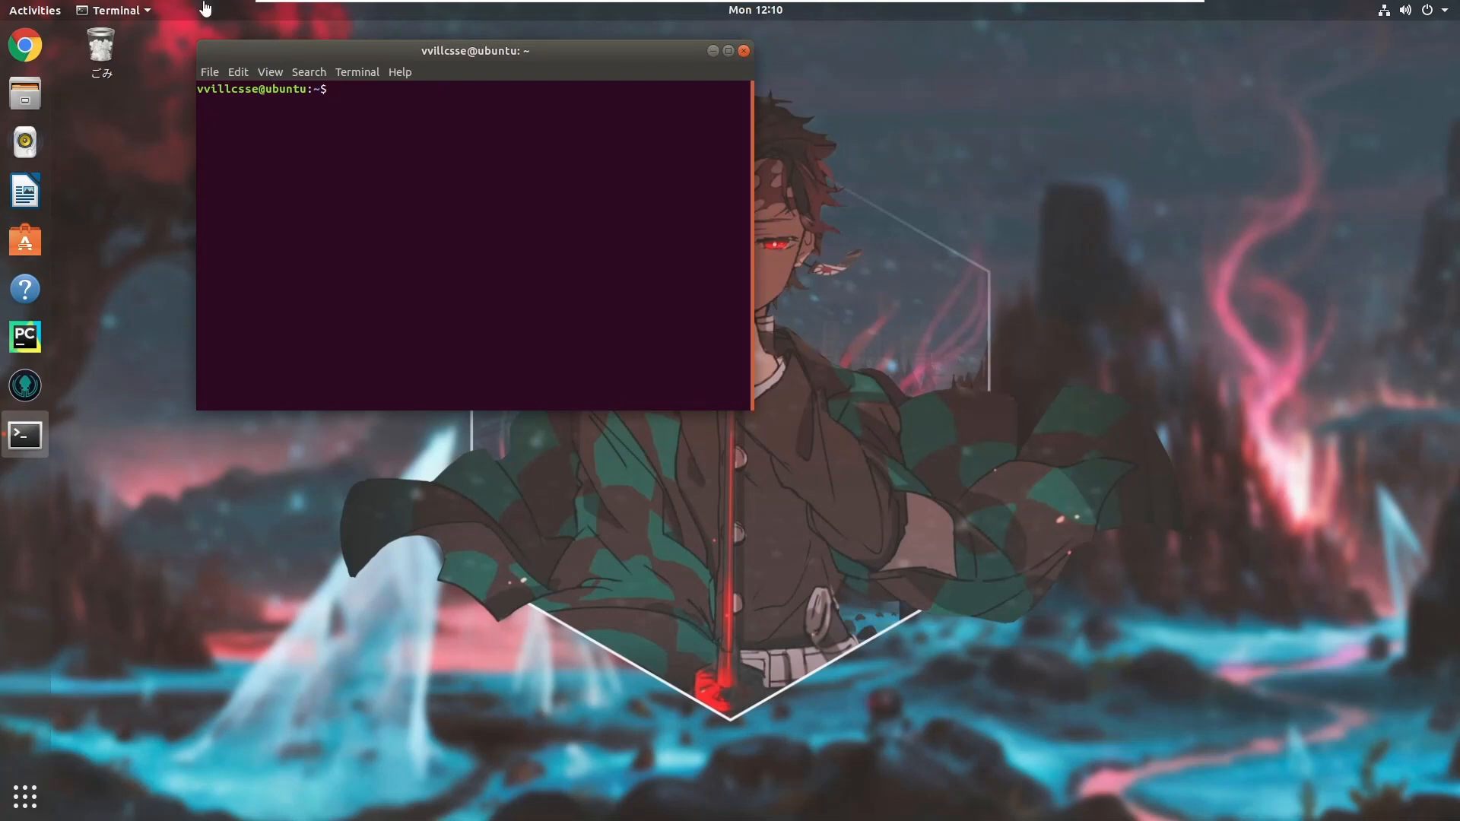
left_click_drag(485, 49, 792, 174)
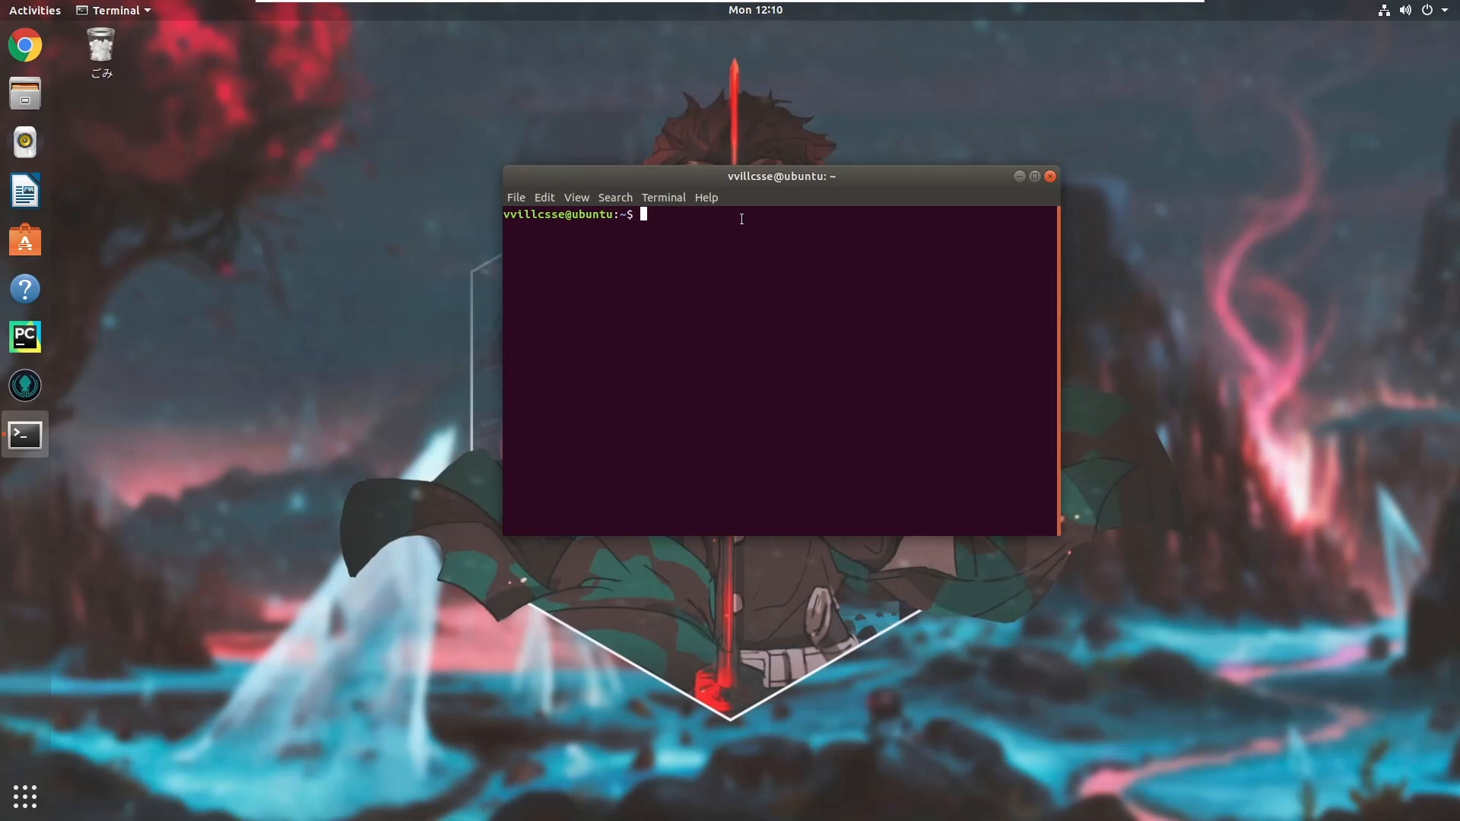
Refresh the package lists with sudo apt-get update, entering the account password
type("sudo apt-get update")
key("Return")
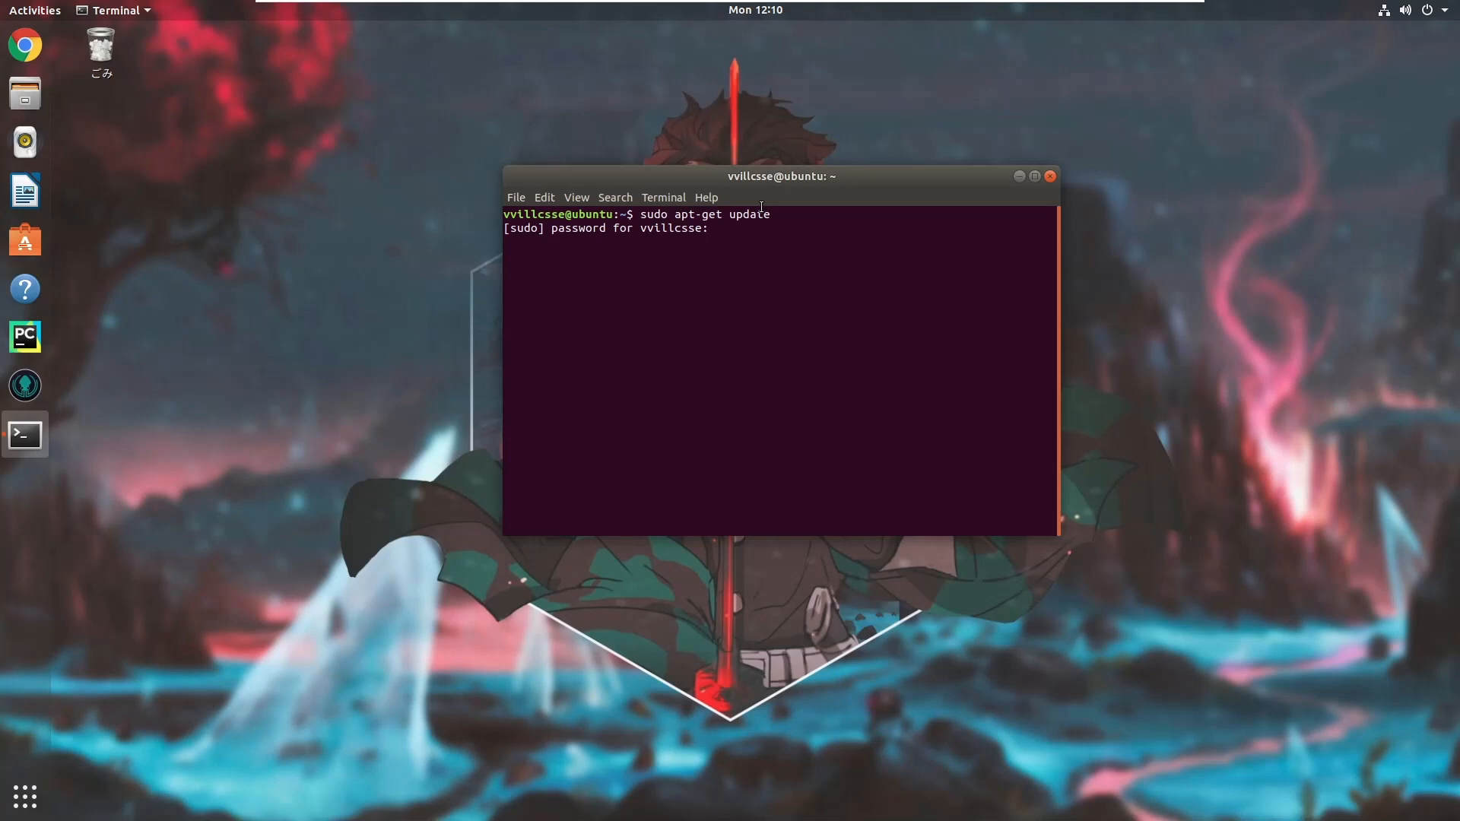
key("Return")
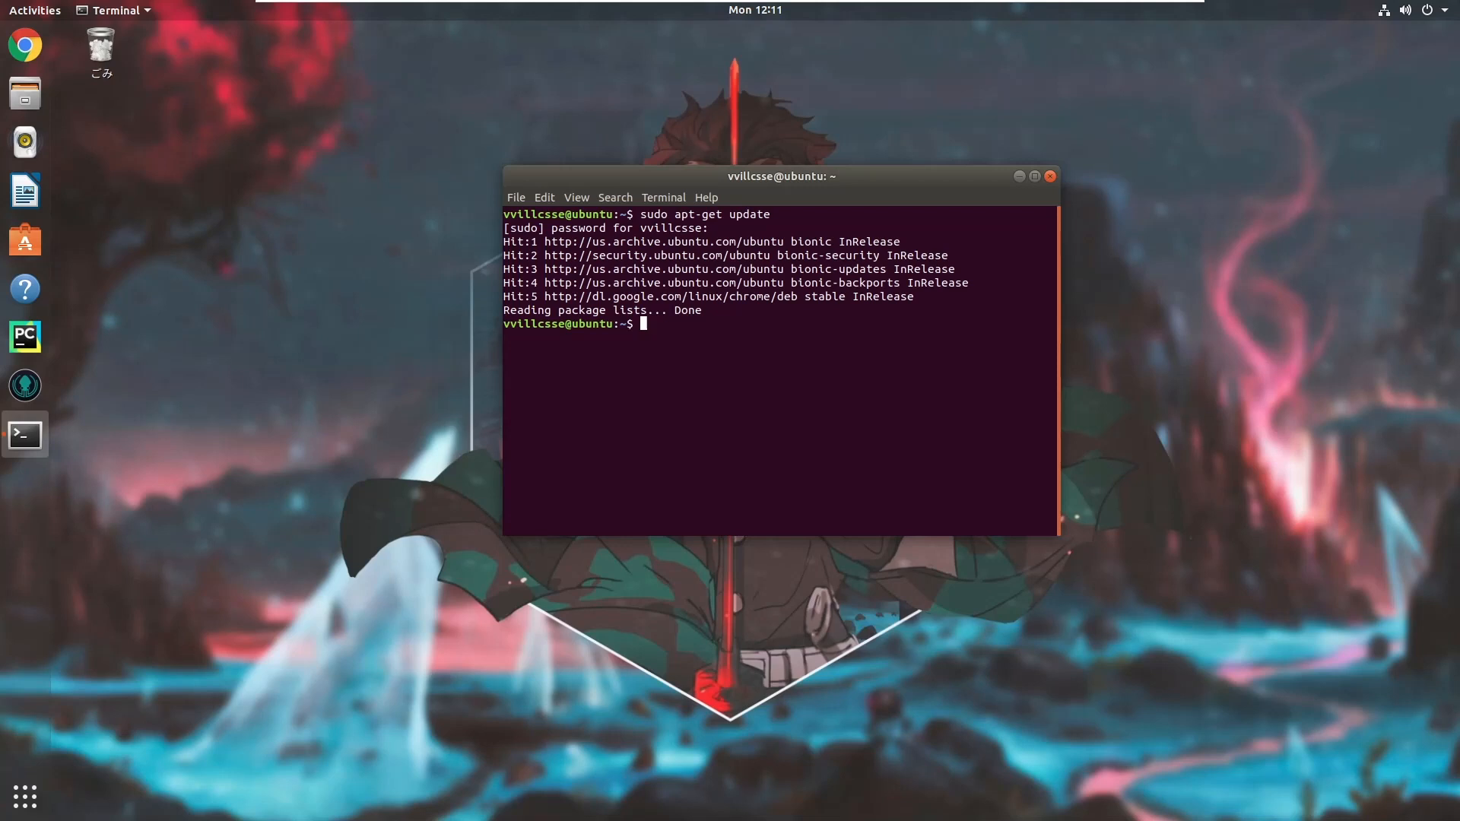
Upgrade the packages with sudo apt-get upgrade, answer y, and clear the terminal
type("sudo apt-get upgrade")
key("Return")
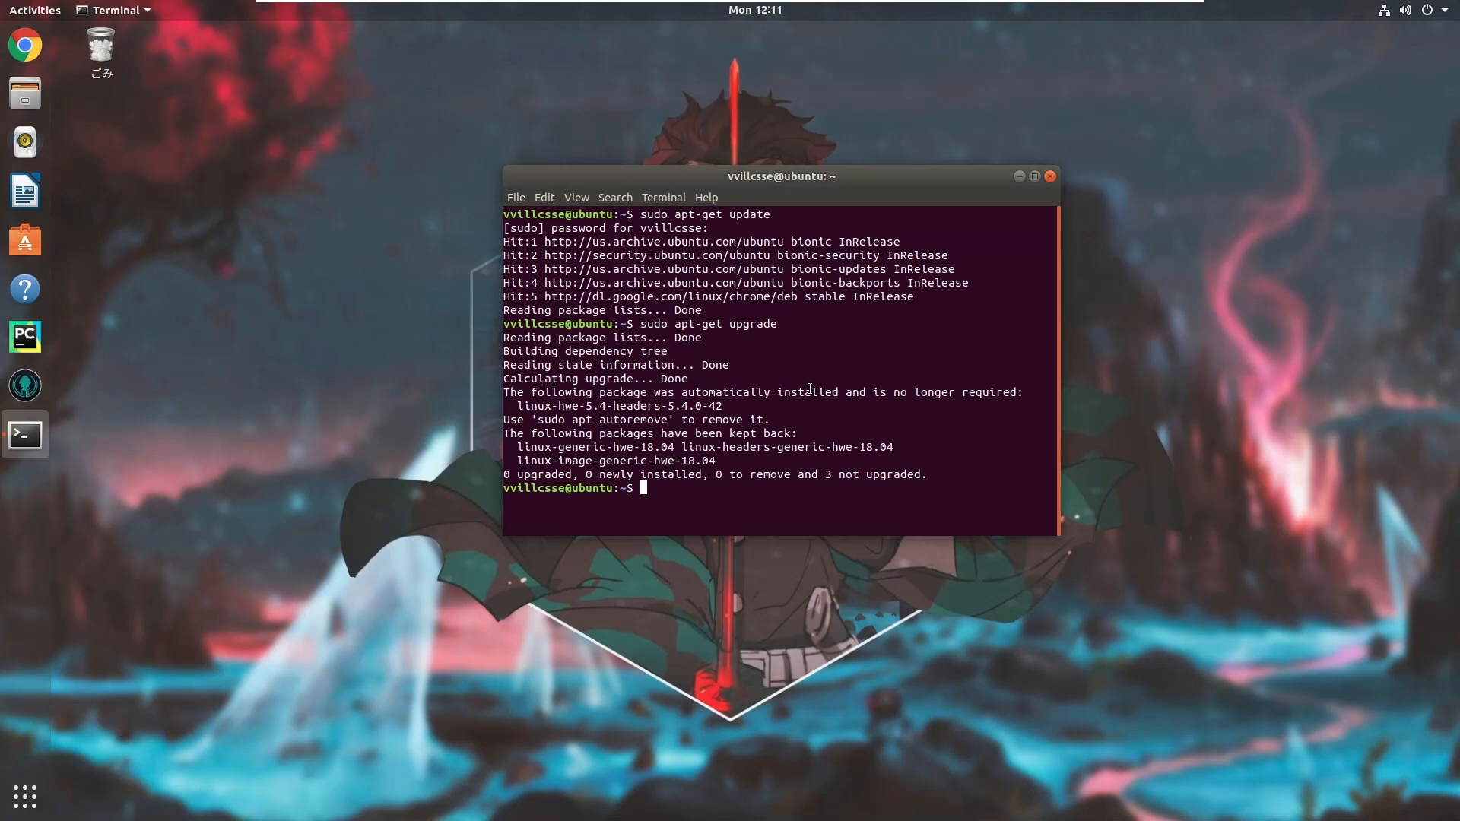
type("y")
key("Return")
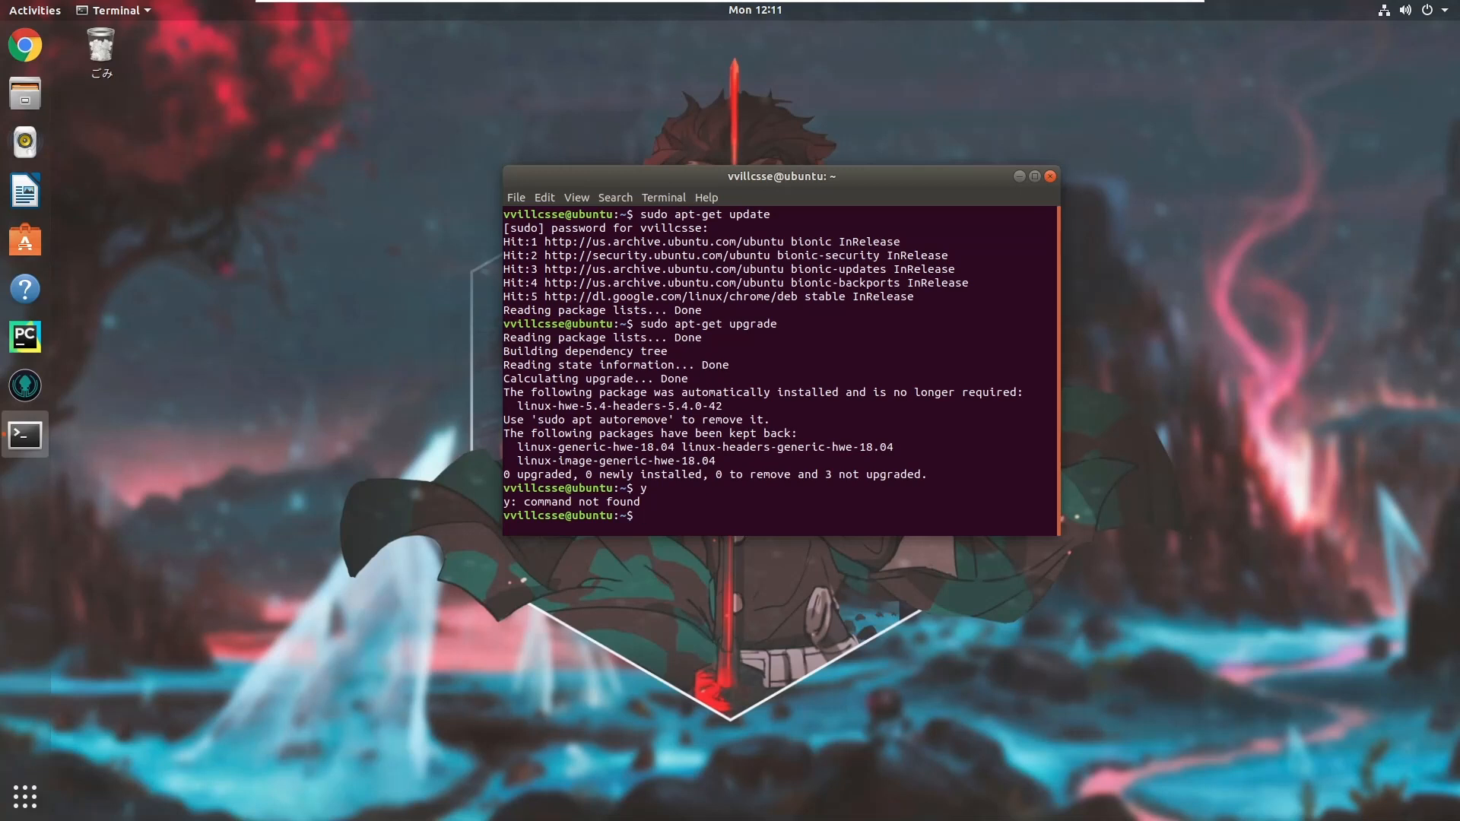
type("clear")
key("Return")
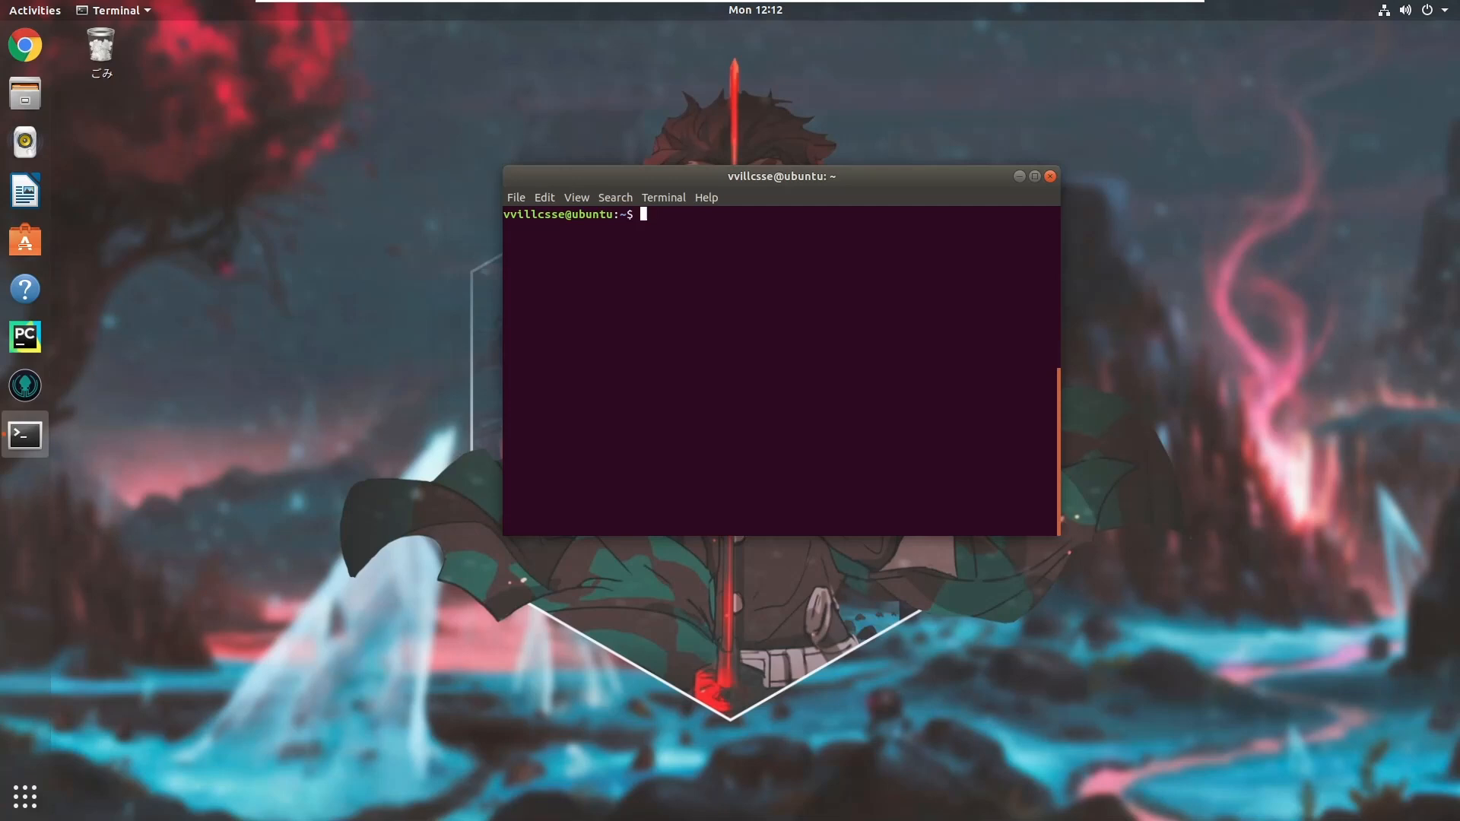
Restart Ubuntu with sudo reboot and sign back in with the account password
type("sudo reboot")
key("Return")
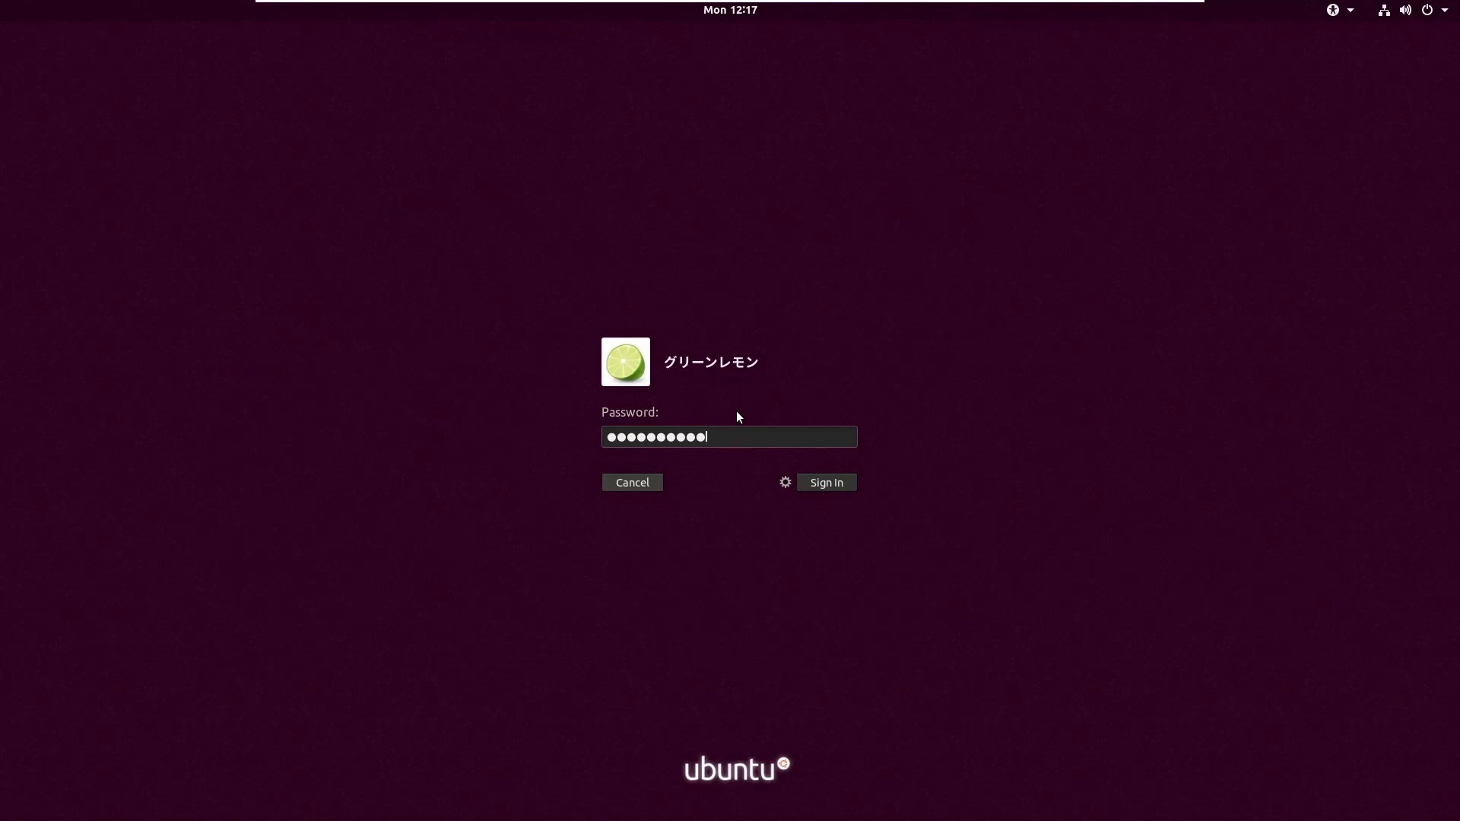
key("Return")
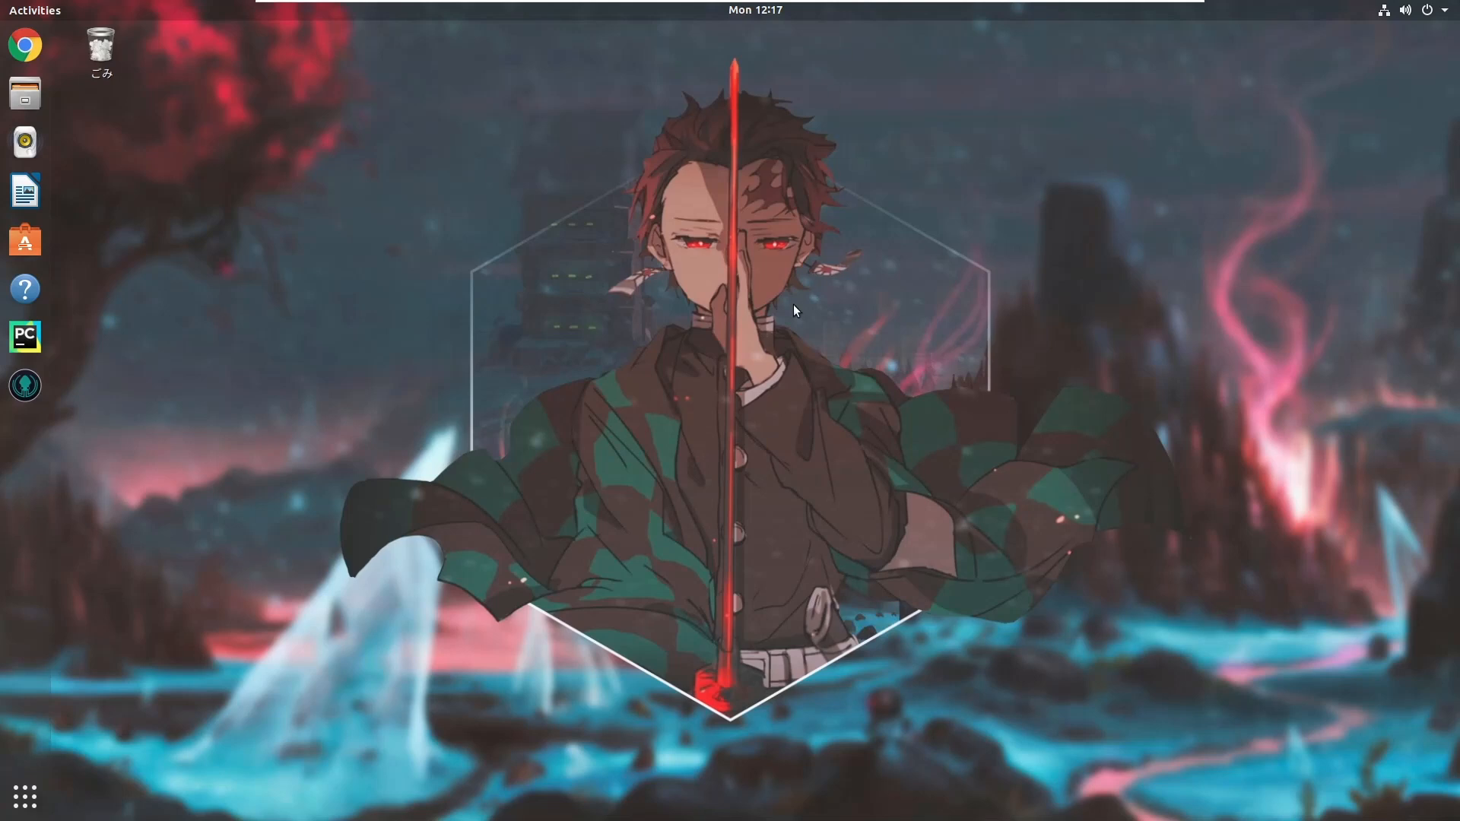
Open a new terminal and issue sudo shutdown now to shut down Ubuntu
key("ctrl+alt+t")
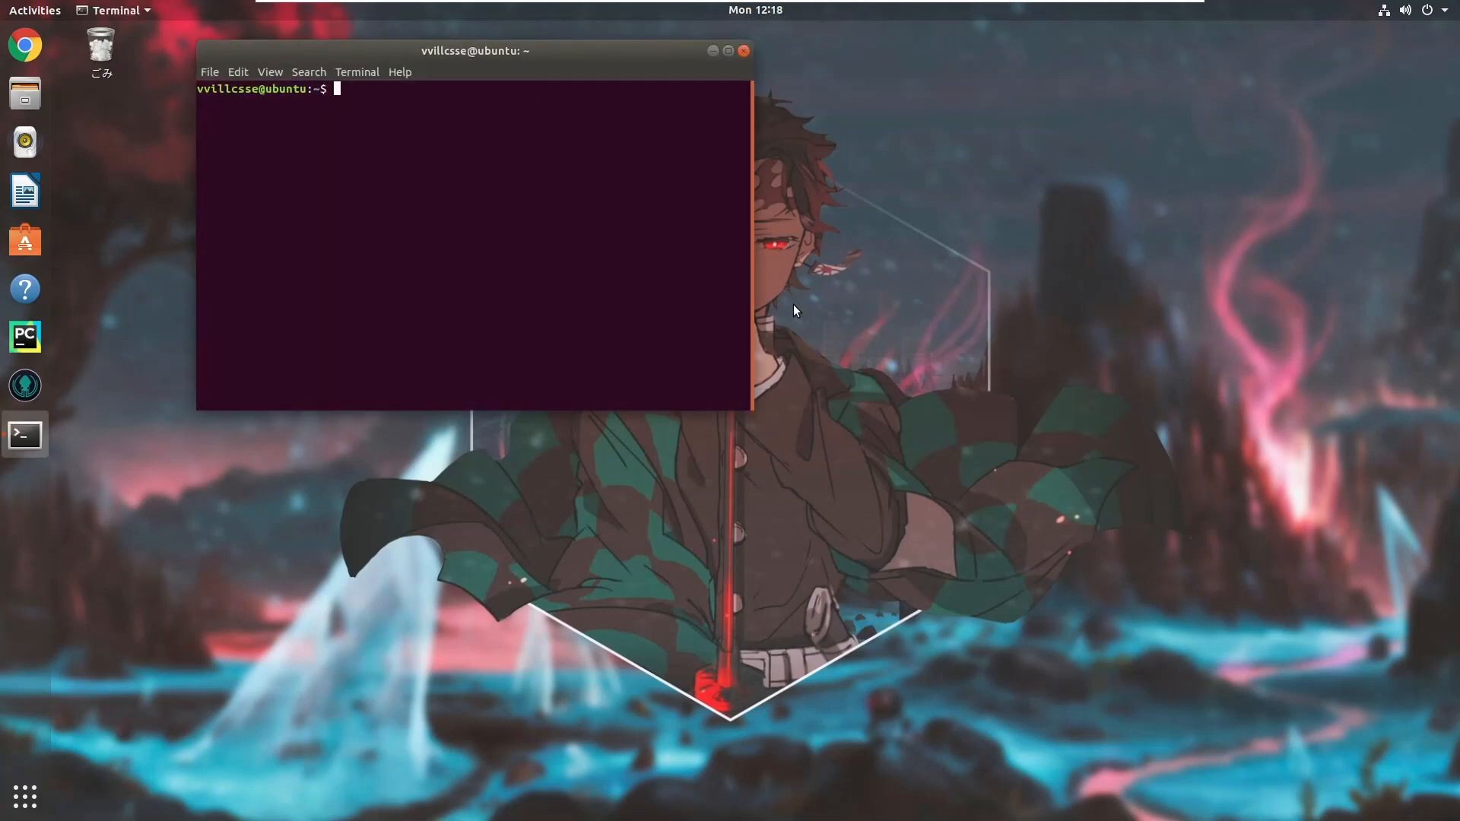
type("sudo shutdown now")
key("Return")
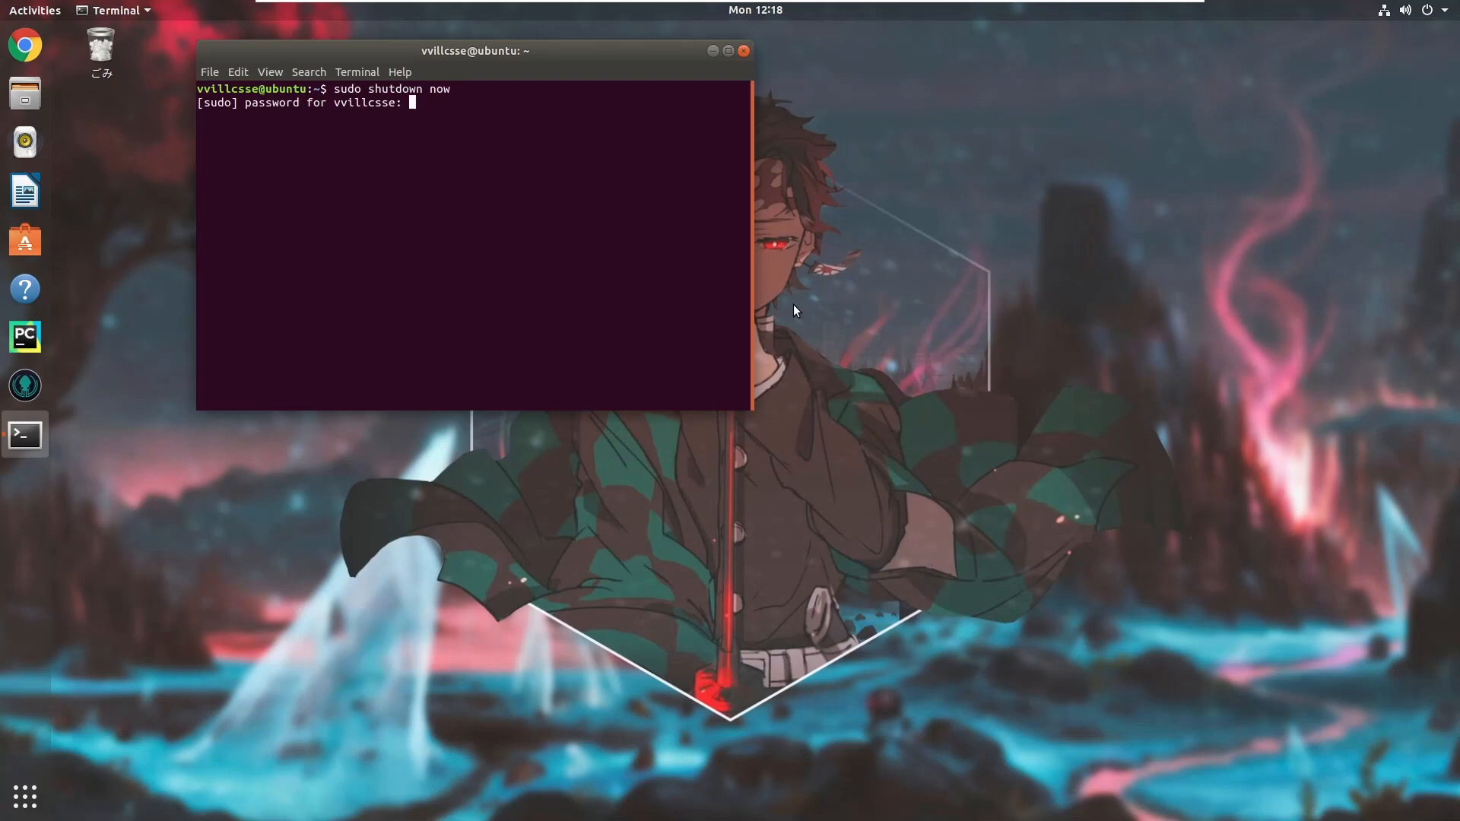